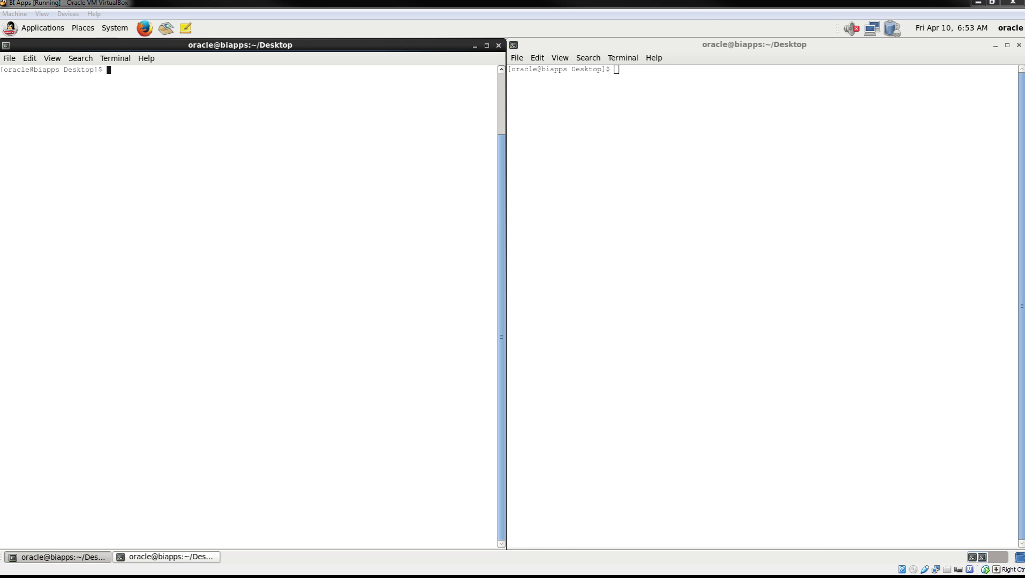
Log into SQL*Plus as SYSDBA with 'sqlplus sys as sysdba' in the left terminal
{"action": "left_click", "coordinate": [279, 139]}
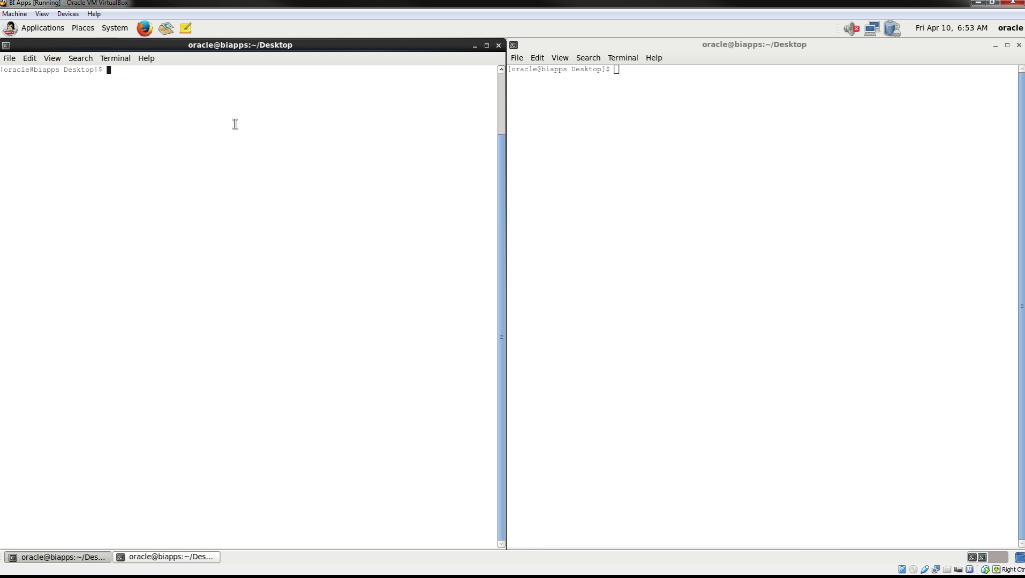
{"action": "type", "text": "sqlplus sys"}
{"action": "key", "text": "BackSpace"}
{"action": "key", "text": "BackSpace"}
{"action": "key", "text": "BackSpace"}
{"action": "key", "text": "BackSpace"}
{"action": "key", "text": "BackSpace"}
{"action": "key", "text": "BackSpace"}
{"action": "key", "text": "BackSpace"}
{"action": "key", "text": "BackSpace"}
{"action": "key", "text": "BackSpace"}
{"action": "key", "text": "BackSpace"}
{"action": "key", "text": "BackSpace"}
{"action": "key", "text": "BackSpace"}
{"action": "type", "text": "sqlplus sys as sysdba"}
{"action": "key", "text": "Return"}
{"action": "key", "text": "Return"}
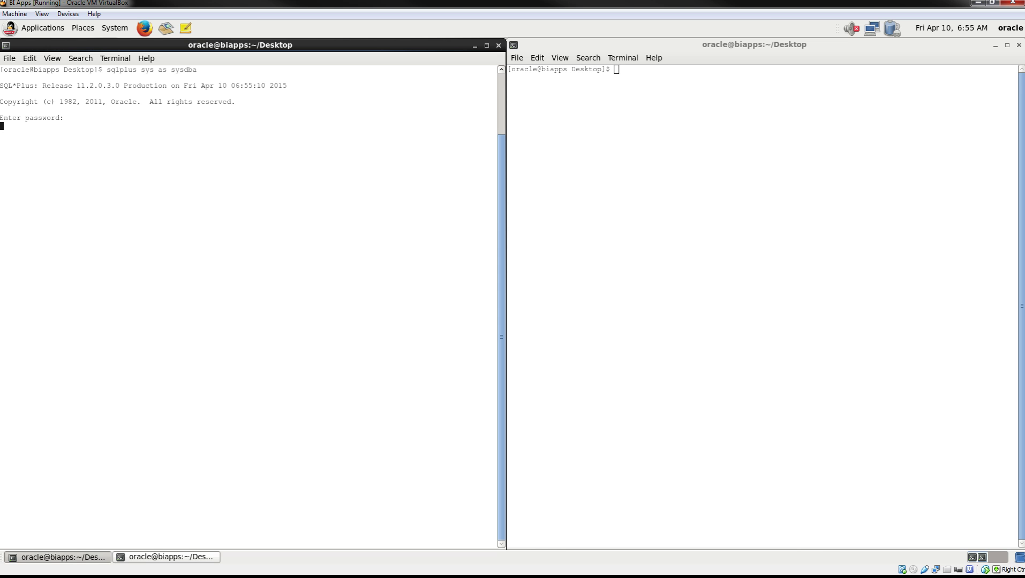
Start the Oracle listener with 'lsnrctl start' in the right terminal
{"action": "left_click", "coordinate": [631, 78]}
{"action": "type", "text": "lsnrctl start"}
{"action": "key", "text": "Return"}
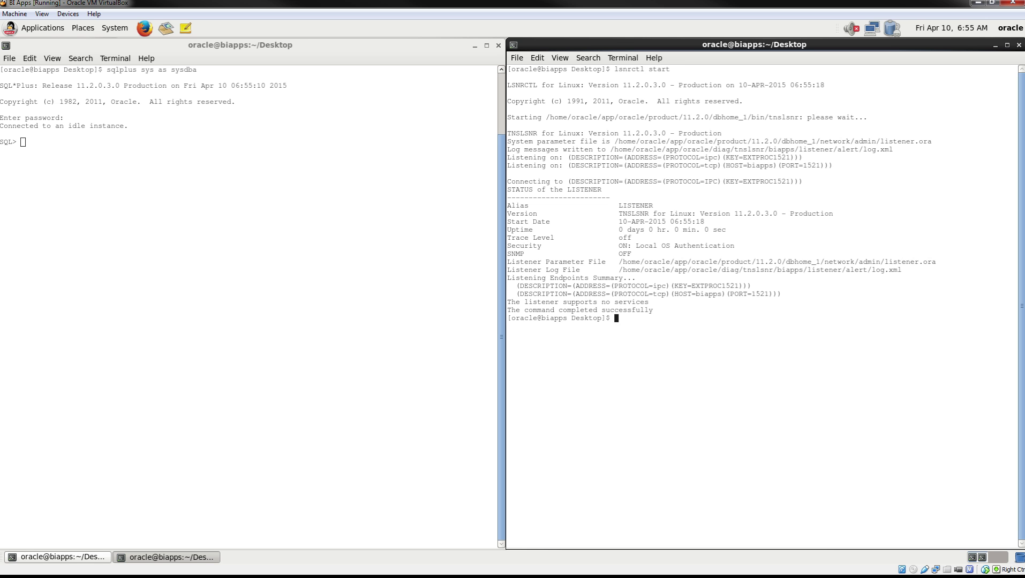
Start up the database instance with 'startup' in SQL*Plus
{"action": "left_click", "coordinate": [145, 164]}
{"action": "type", "text": "startup"}
{"action": "key", "text": "Return"}
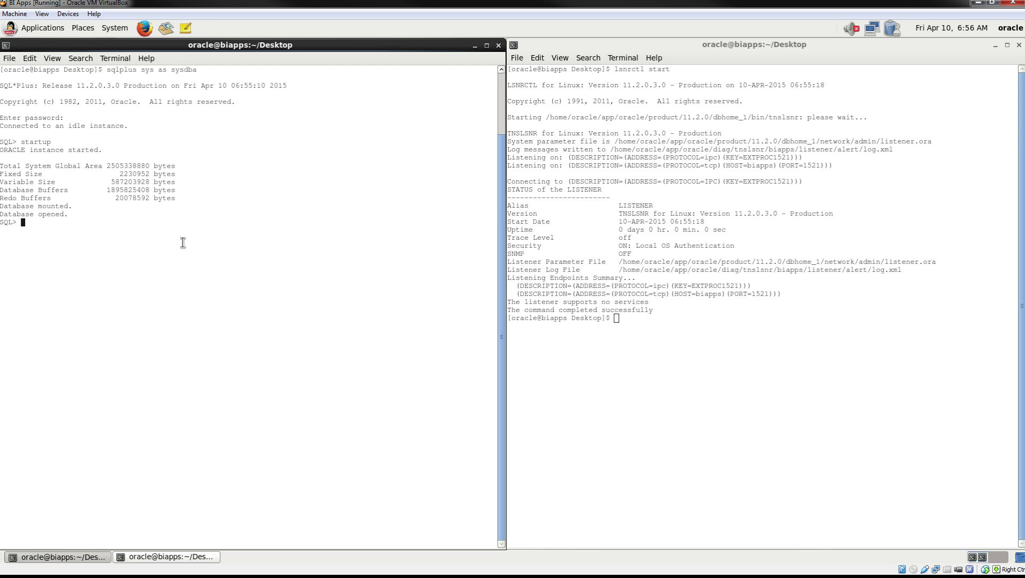
Exit SQL*Plus, confirm 'lsnrctl status' shows the orcl service READY, and begin changing to /home/oracle
{"action": "type", "text": "exit"}
{"action": "key", "text": "Return"}
{"action": "type", "text": "lsn"}
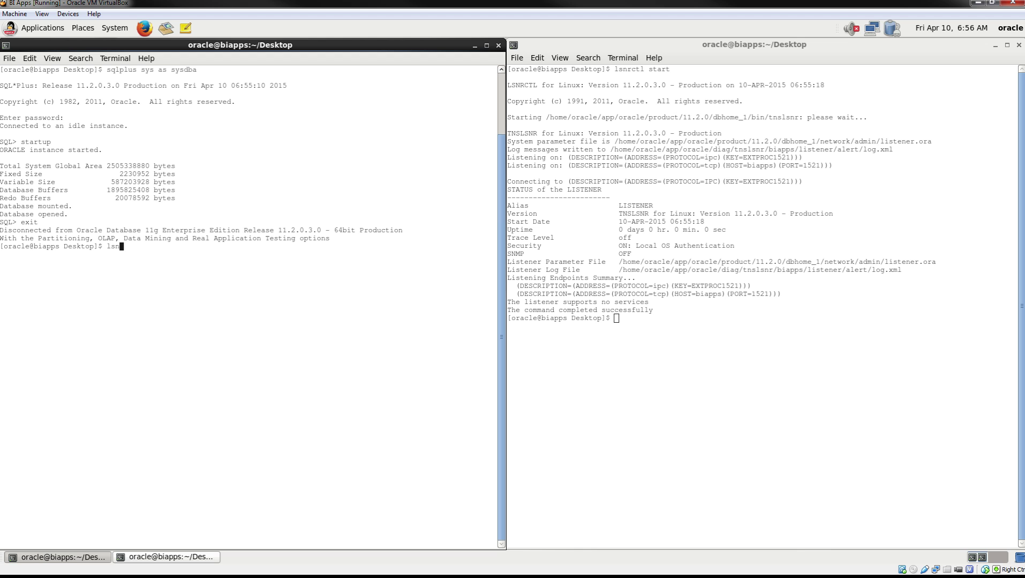
{"action": "type", "text": "rctl status"}
{"action": "key", "text": "Return"}
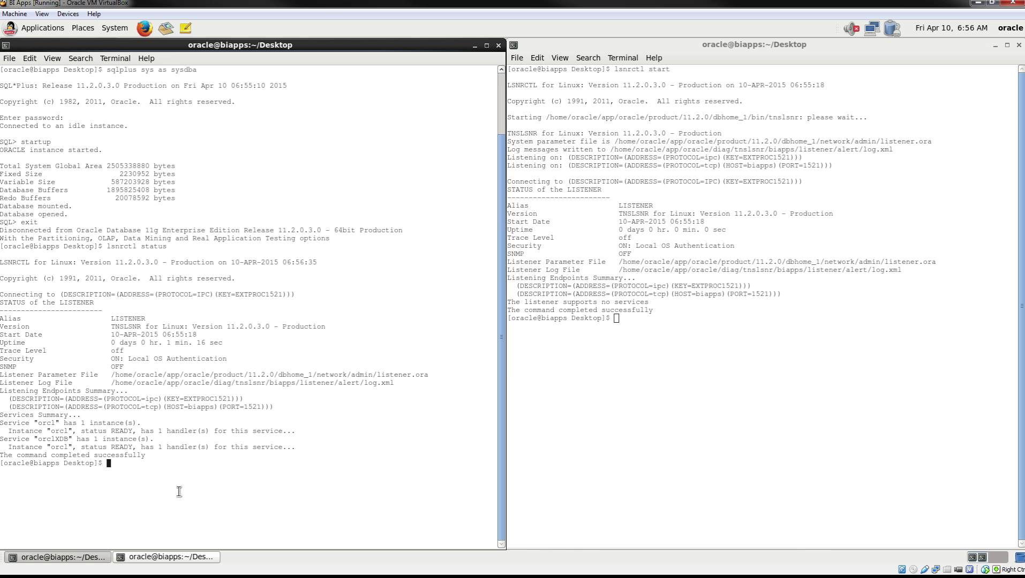
{"action": "left_click_drag", "start_coordinate": [170, 455], "coordinate": [26, 419]}
{"action": "left_click", "coordinate": [148, 472]}
{"action": "type", "text": "cd /home/ora"}
Move into /home/oracle, then Documents and biapps_install, listing each folder
{"action": "key", "text": "Return"}
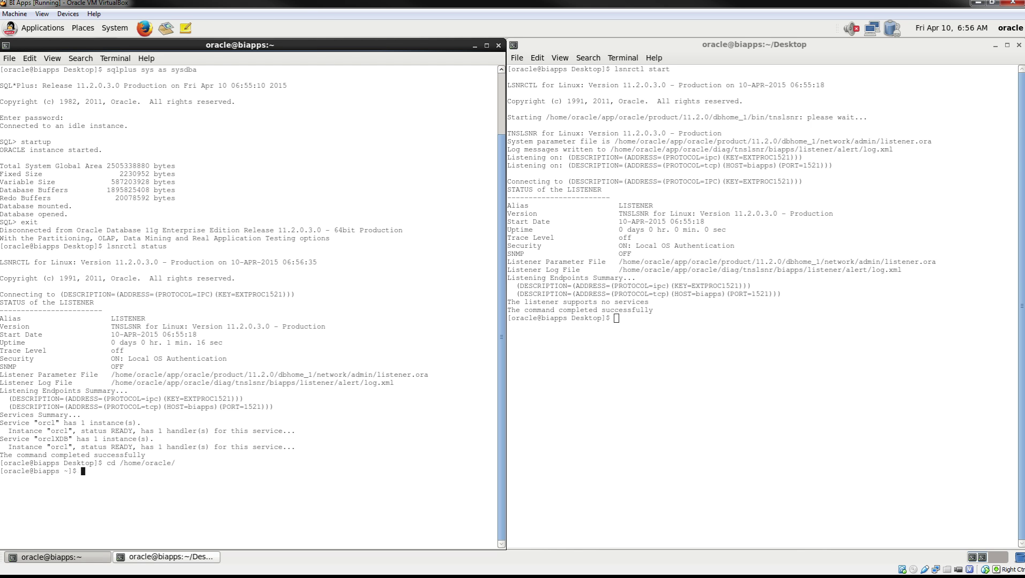
{"action": "type", "text": "ls"}
{"action": "key", "text": "Return"}
{"action": "type", "text": "cd Doc"}
{"action": "key", "text": "Tab"}
{"action": "key", "text": "Return"}
{"action": "type", "text": "ls"}
{"action": "key", "text": "Return"}
{"action": "type", "text": "cd biapps_"}
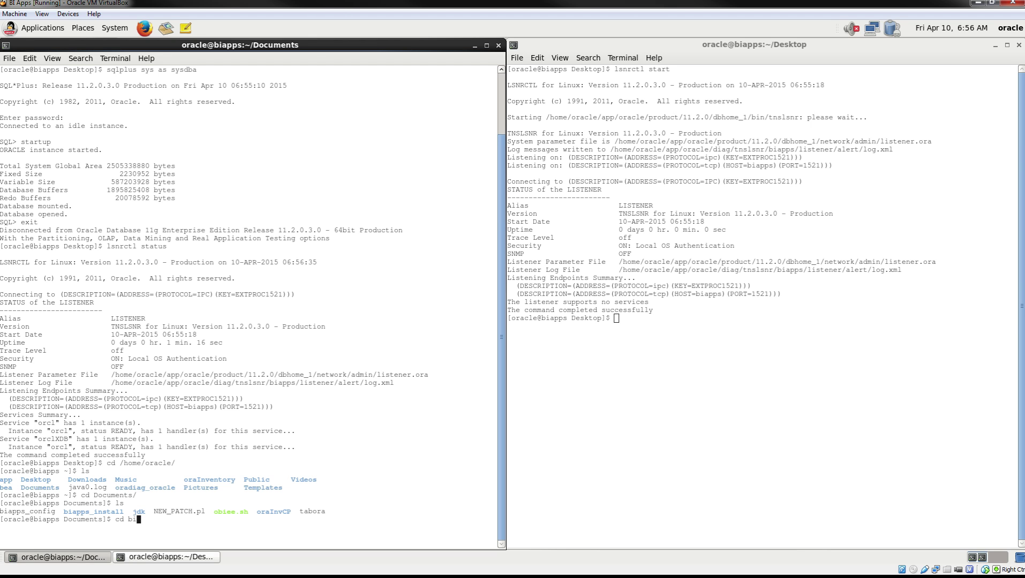
{"action": "type", "text": "i"}
{"action": "key", "text": "Tab"}
{"action": "key", "text": "Return"}
Go into the RCU and OBIEE folders and list their contents
{"action": "type", "text": "ls"}
{"action": "key", "text": "Return"}
{"action": "type", "text": "cd "}
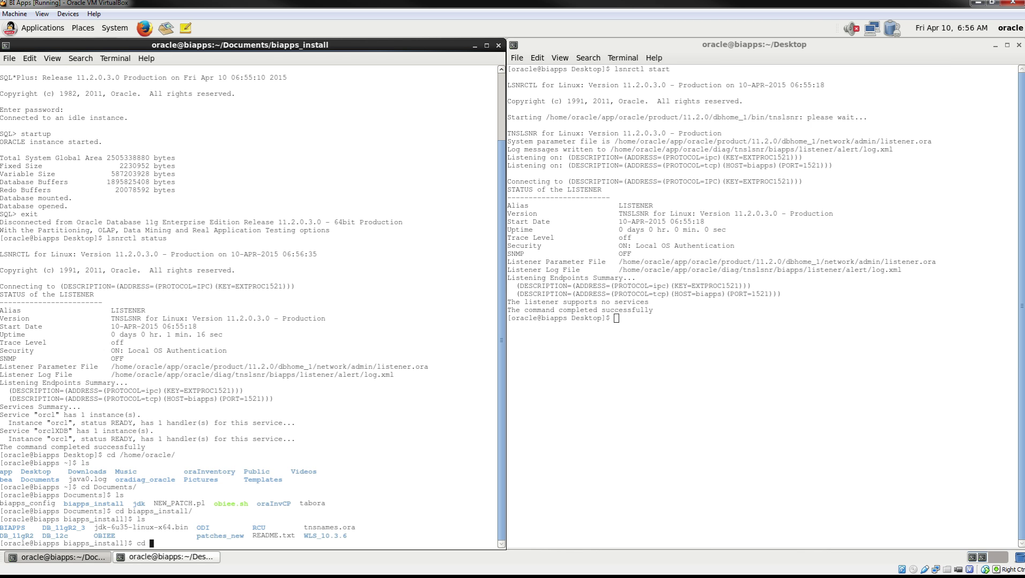
{"action": "type", "text": "RCU"}
{"action": "key", "text": "Return"}
{"action": "type", "text": "ls"}
{"action": "key", "text": "Return"}
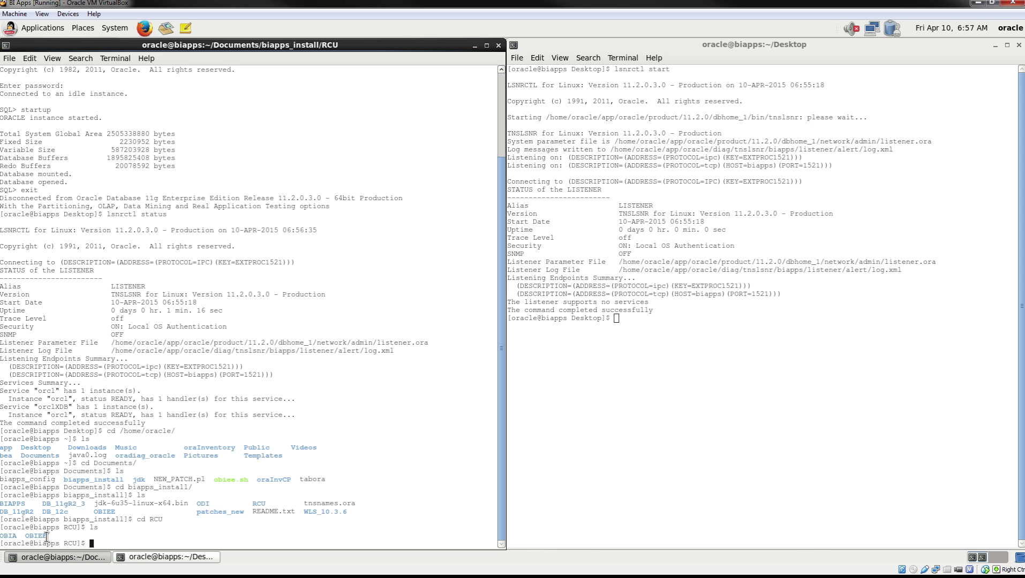
{"action": "type", "text": "cd OBIEE/"}
{"action": "key", "text": "Return"}
{"action": "type", "text": "lls"}
{"action": "key", "text": "BackSpace"}
{"action": "key", "text": "BackSpace"}
{"action": "type", "text": "s"}
{"action": "key", "text": "Return"}
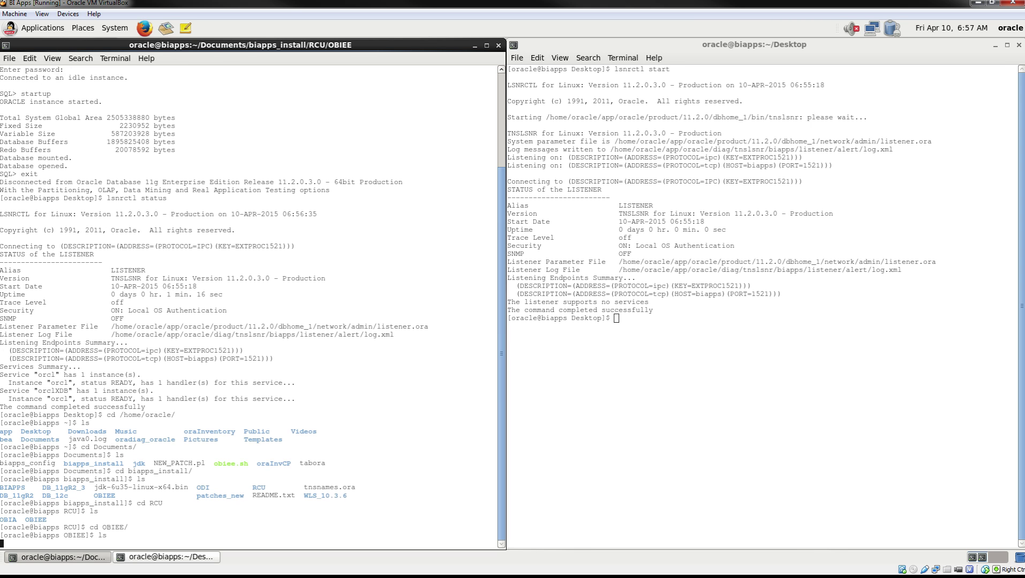
Enter rcuHome/bin, list its files, and type ./rcu at the prompt
{"action": "type", "text": "cd rcu"}
{"action": "key", "text": "Tab"}
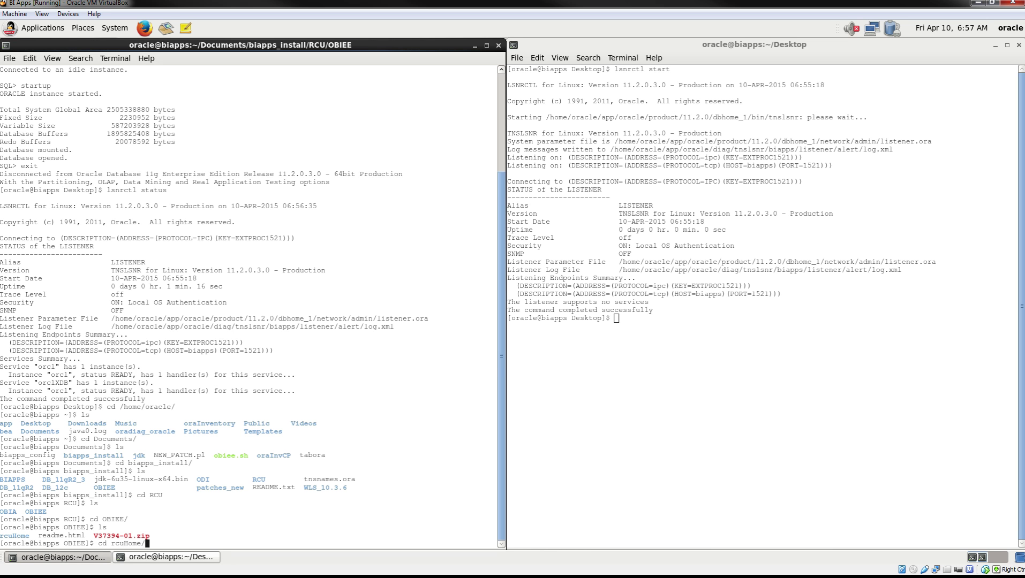
{"action": "key", "text": "Return"}
{"action": "type", "text": "ls"}
{"action": "key", "text": "Return"}
{"action": "type", "text": "cd bin"}
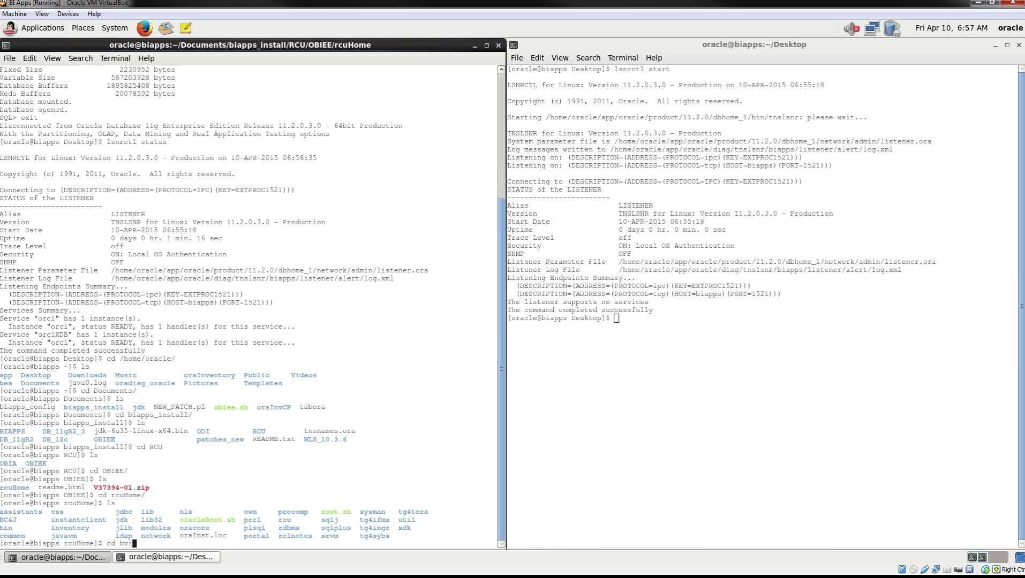
{"action": "key", "text": "Return"}
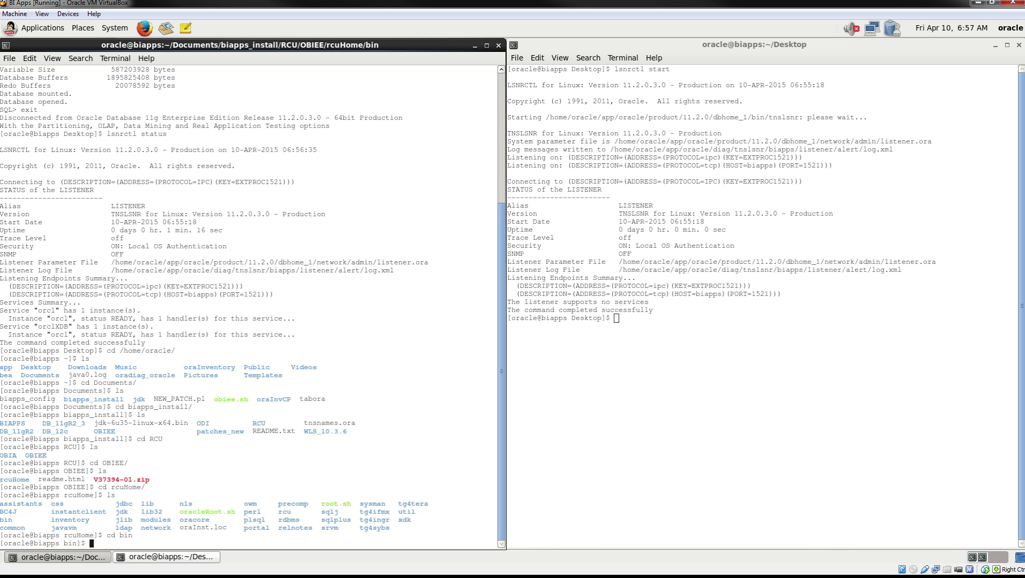
{"action": "type", "text": "ls"}
{"action": "key", "text": "Return"}
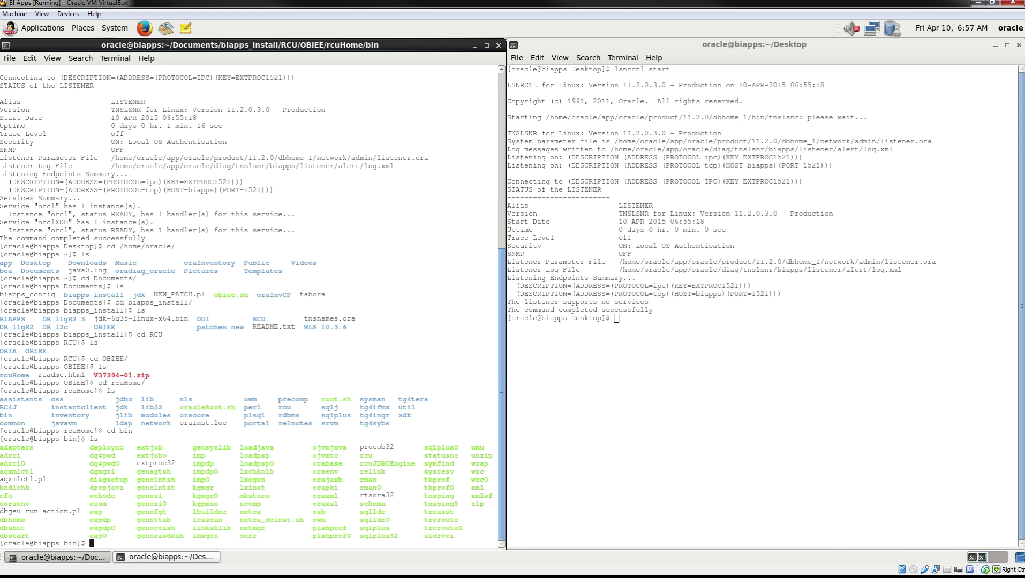
{"action": "type", "text": "./rcu"}
Launch the Repository Creation Utility and proceed with the Create operation selected
{"action": "key", "text": "Return"}
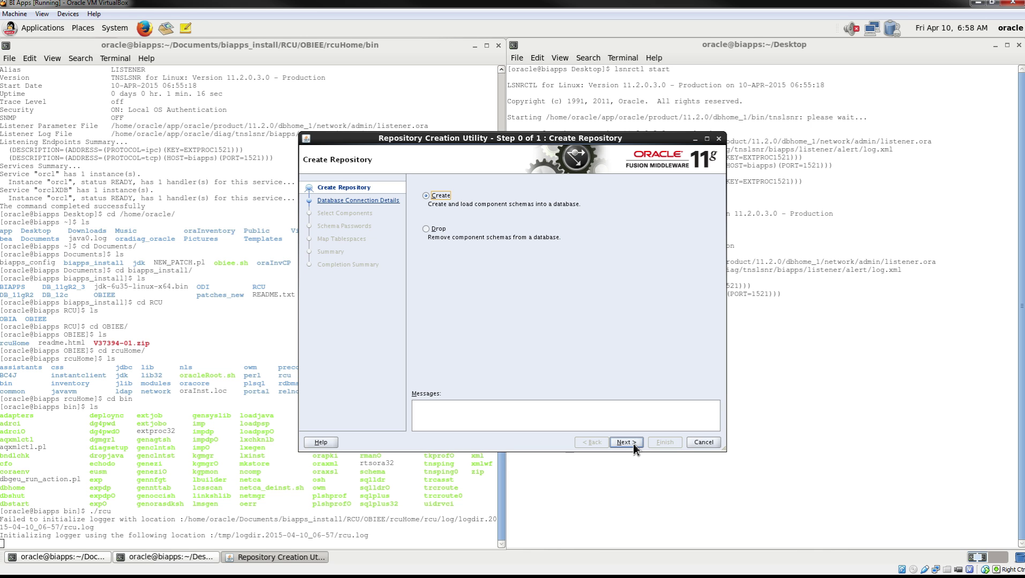
{"action": "left_click", "coordinate": [632, 444]}
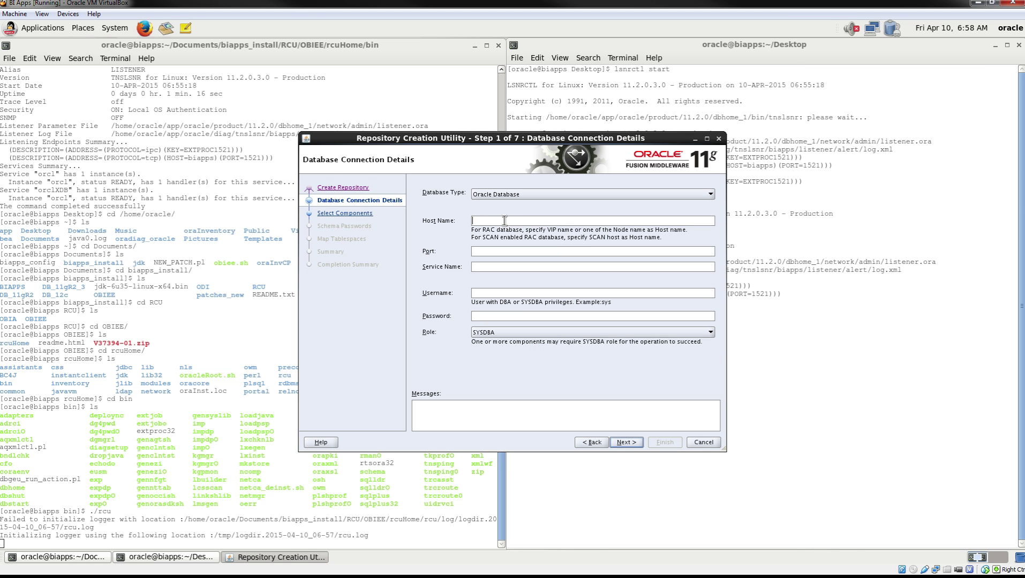
Connect to service orcl on host biapps, port 1521, as user sys with SYSDBA role and its password
{"action": "type", "text": "biapps"}
{"action": "type", "text": "1521"}
{"action": "key", "text": "Tab"}
{"action": "type", "text": "orcl"}
{"action": "type", "text": "we"}
{"action": "key", "text": "BackSpace"}
{"action": "key", "text": "BackSpace"}
{"action": "type", "text": "sys"}
{"action": "key", "text": "Tab"}
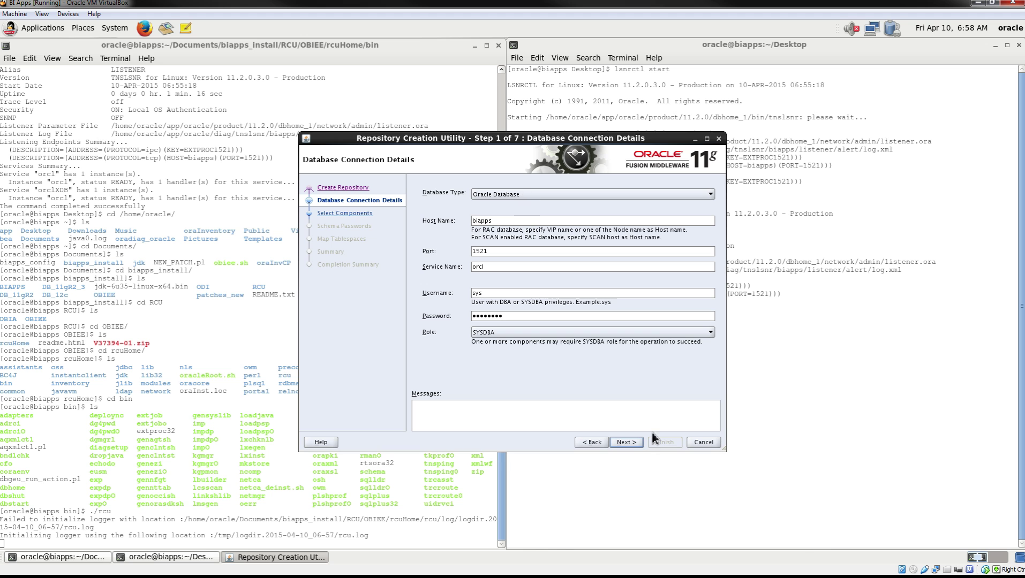
{"action": "left_click", "coordinate": [624, 441]}
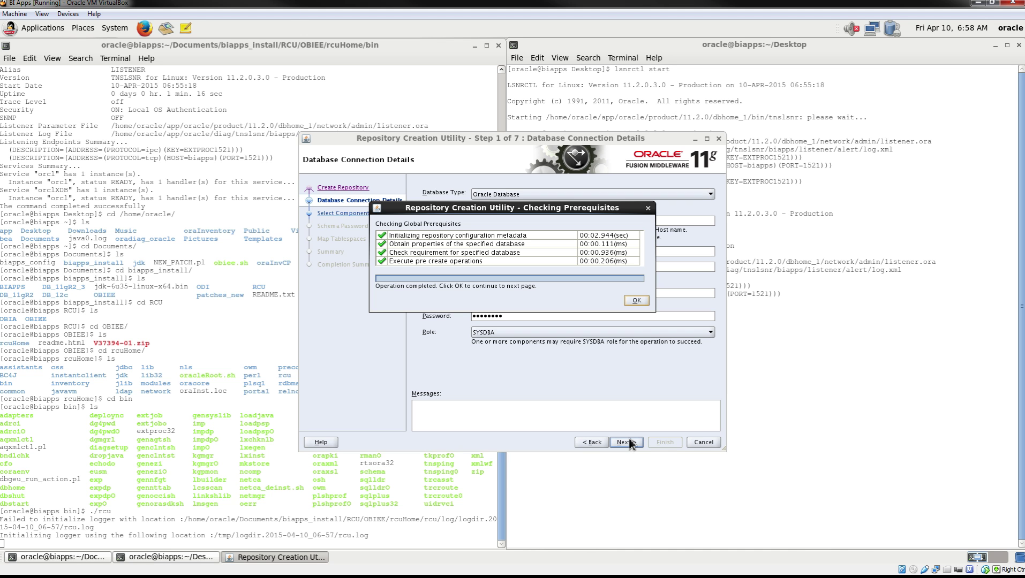
{"action": "left_click", "coordinate": [643, 304]}
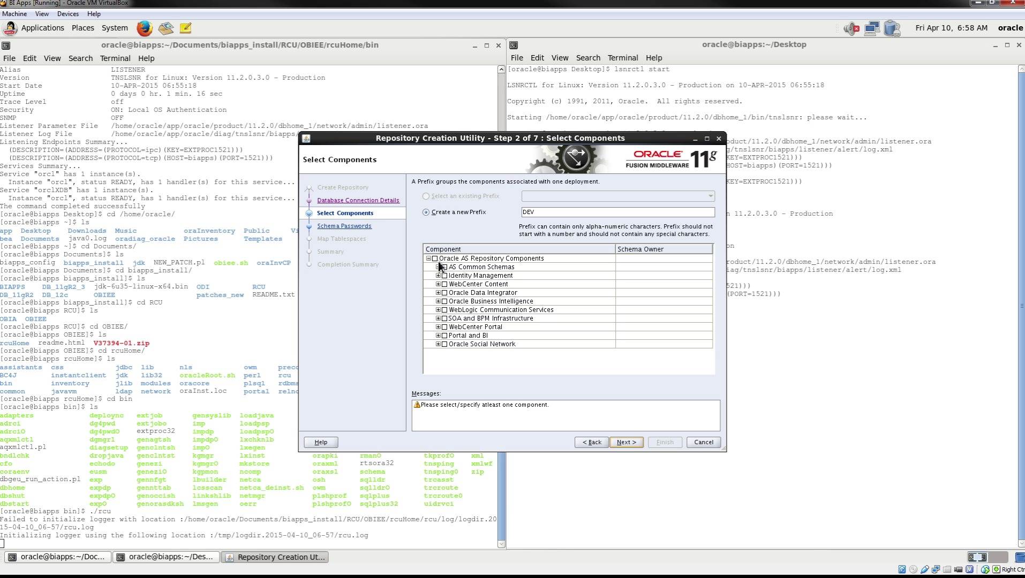
Select only the Oracle Business Intelligence component under prefix DEV and run prerequisite checks
{"action": "left_click", "coordinate": [435, 259]}
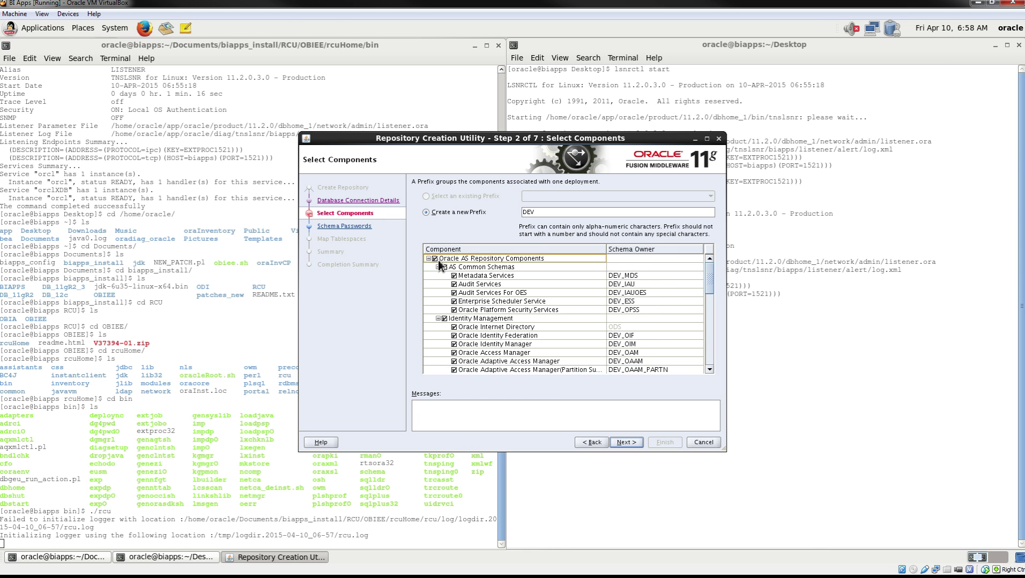
{"action": "left_click", "coordinate": [435, 259]}
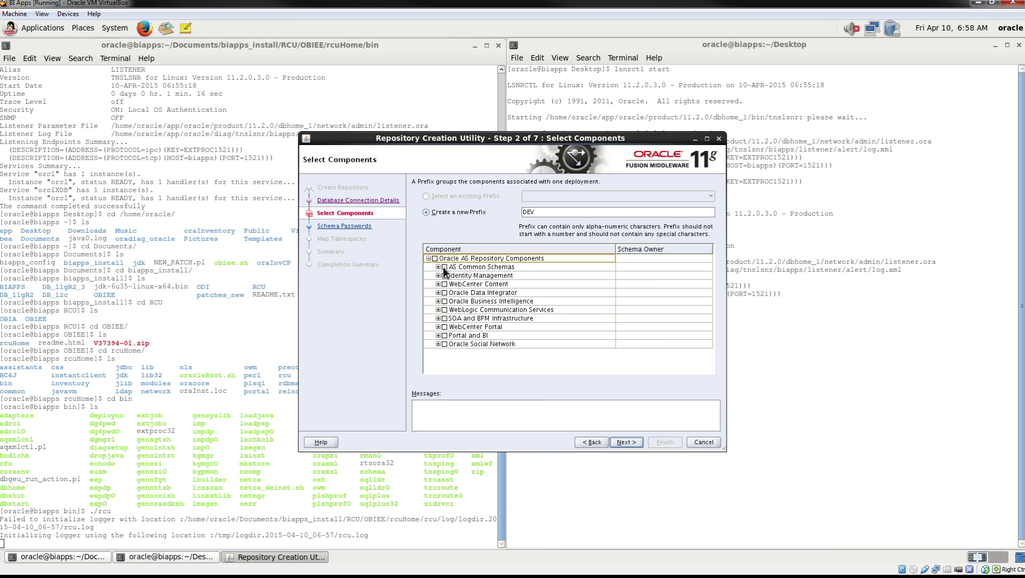
{"action": "left_click", "coordinate": [444, 301]}
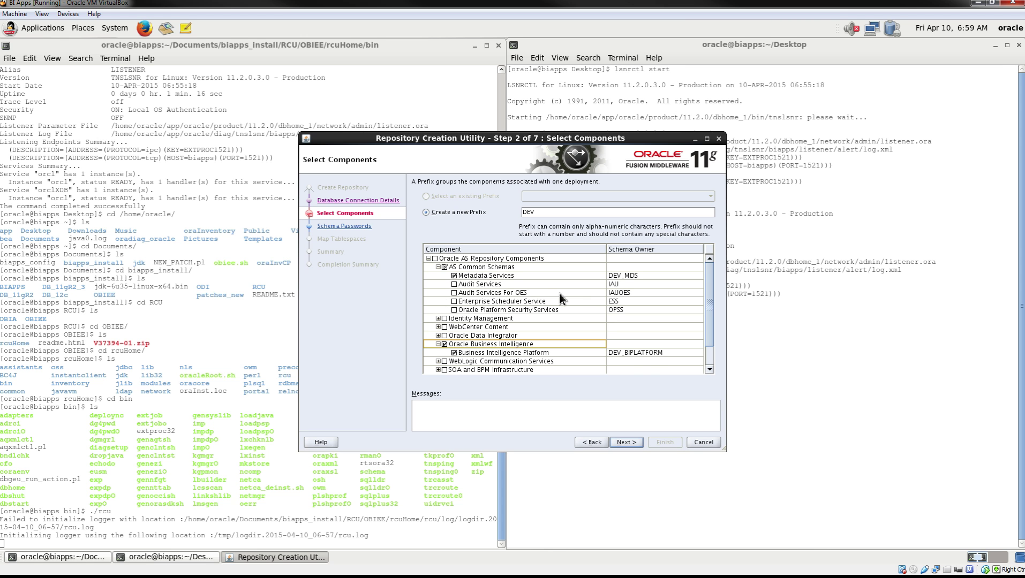
{"action": "left_click", "coordinate": [627, 443]}
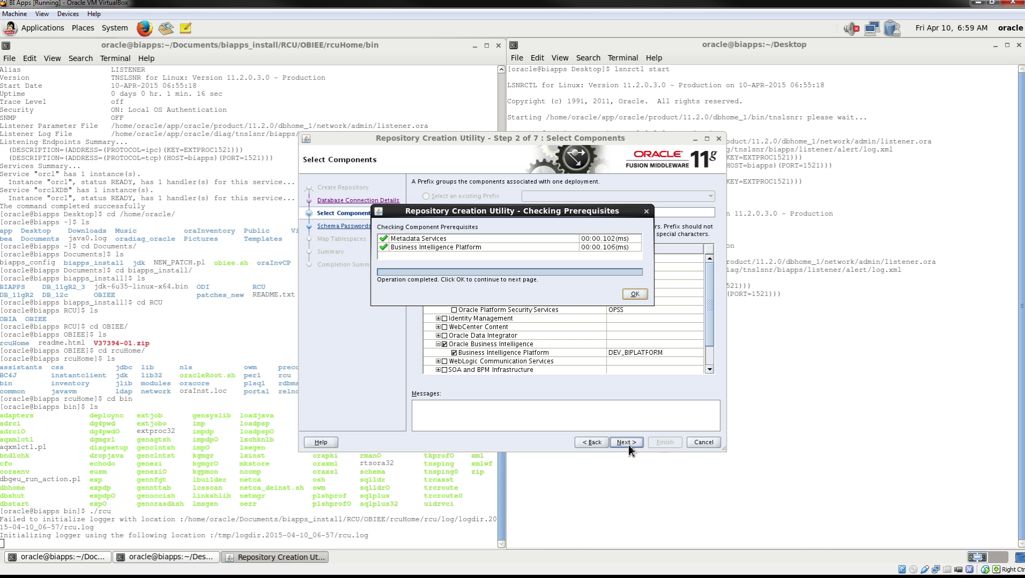
Enter one shared password for all schemas and continue to Map Tablespaces
{"action": "left_click", "coordinate": [634, 294]}
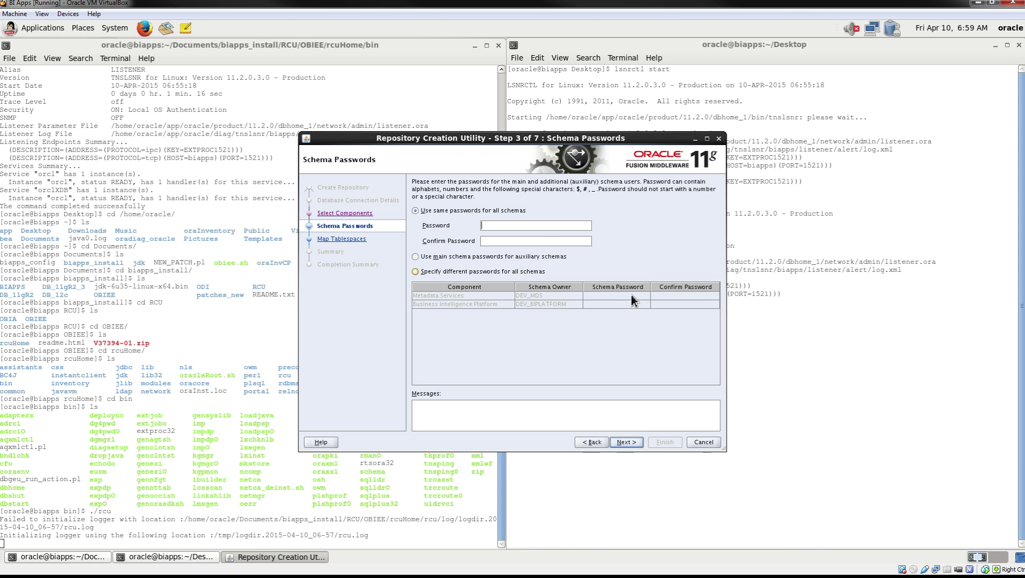
{"action": "type", "text": "•••••••••••••••"}
{"action": "left_click", "coordinate": [626, 444]}
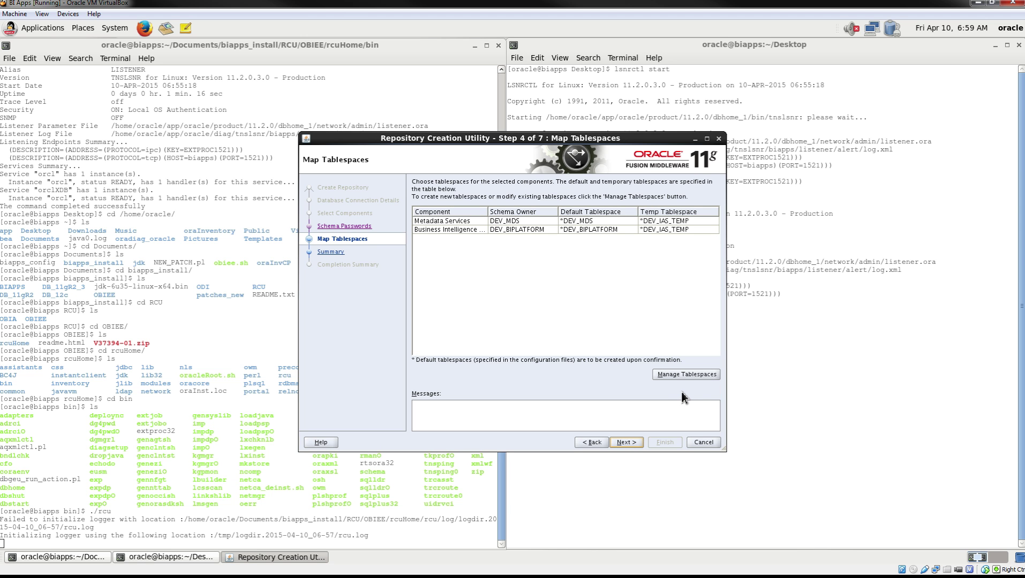
Keep the default tablespace mapping and confirm creating the missing tablespaces
{"action": "left_click", "coordinate": [624, 443]}
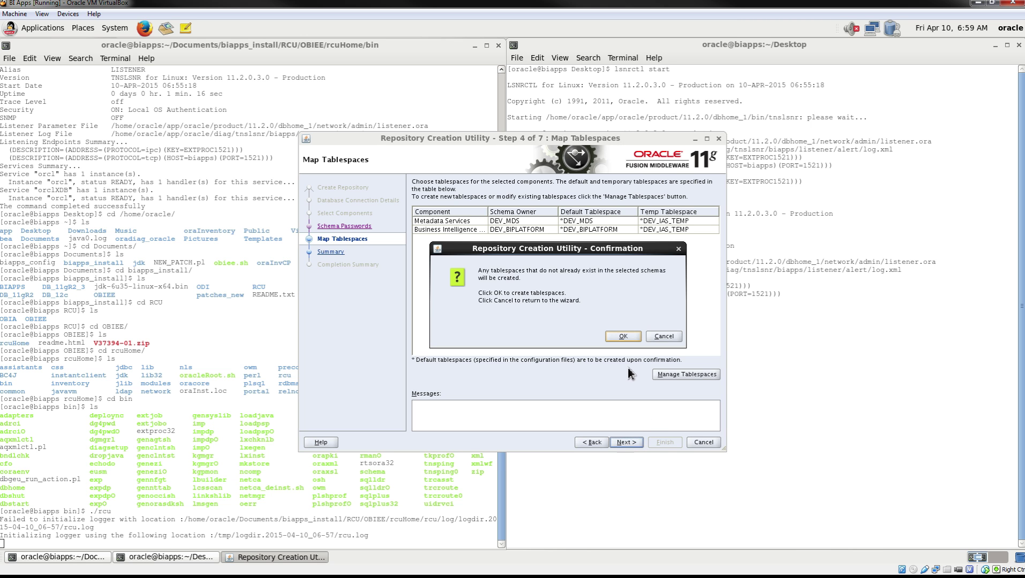
{"action": "left_click", "coordinate": [623, 338]}
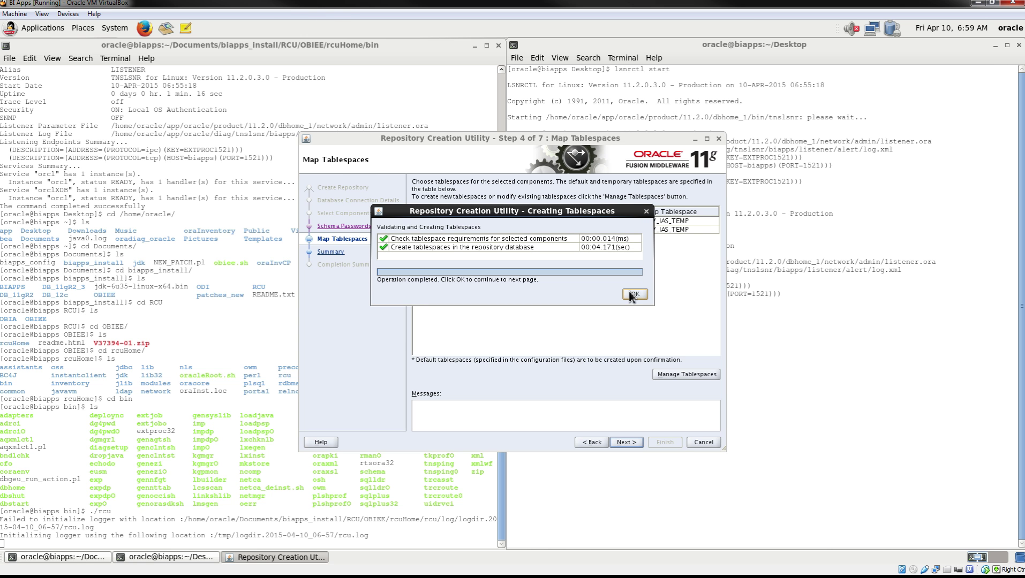
{"action": "left_click", "coordinate": [632, 296]}
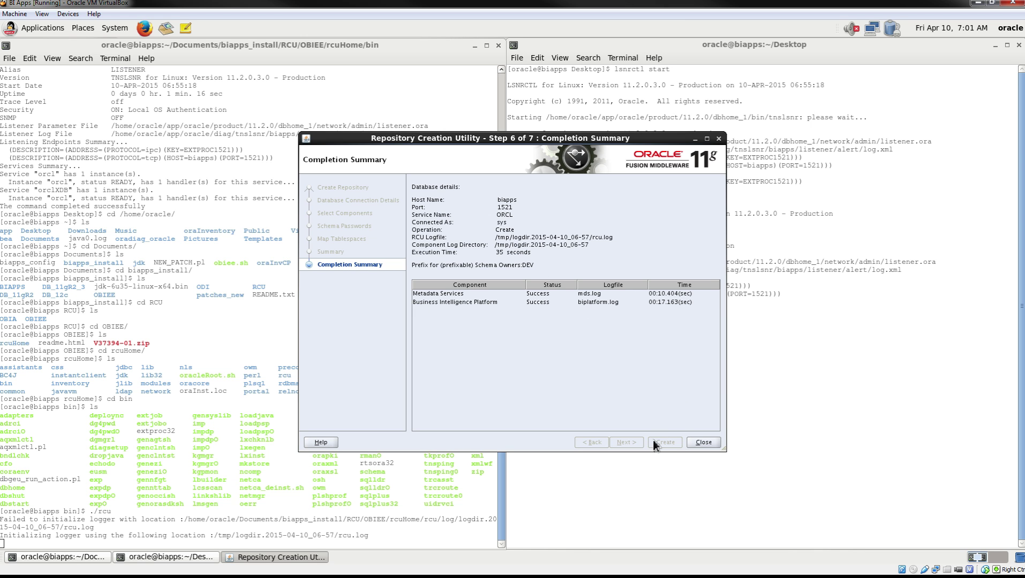
Close the Repository Creation Utility from its Completion Summary page
{"action": "left_click", "coordinate": [703, 442]}
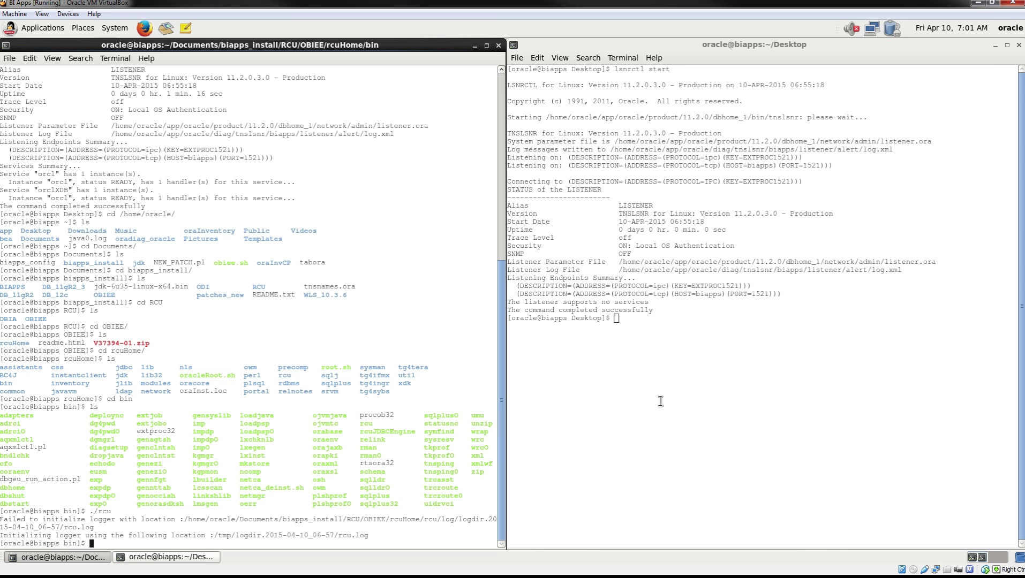
In the right terminal, list the Desktop contents and confirm the directory is /home/oracle/Desktop
{"action": "left_click", "coordinate": [648, 361]}
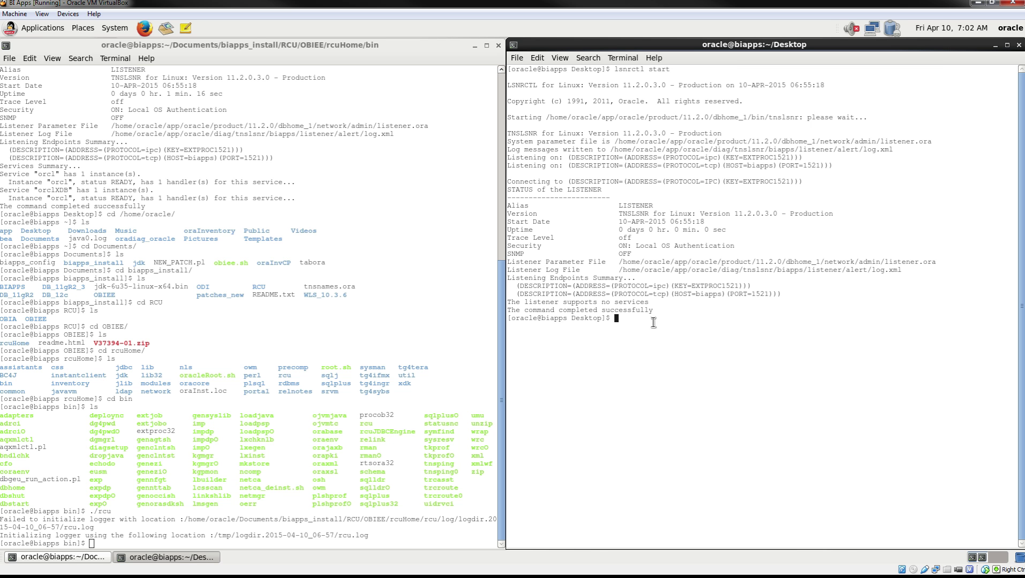
{"action": "type", "text": "ls"}
{"action": "key", "text": "Return"}
{"action": "type", "text": "ls"}
{"action": "key", "text": "Return"}
{"action": "type", "text": "pwd"}
{"action": "key", "text": "Return"}
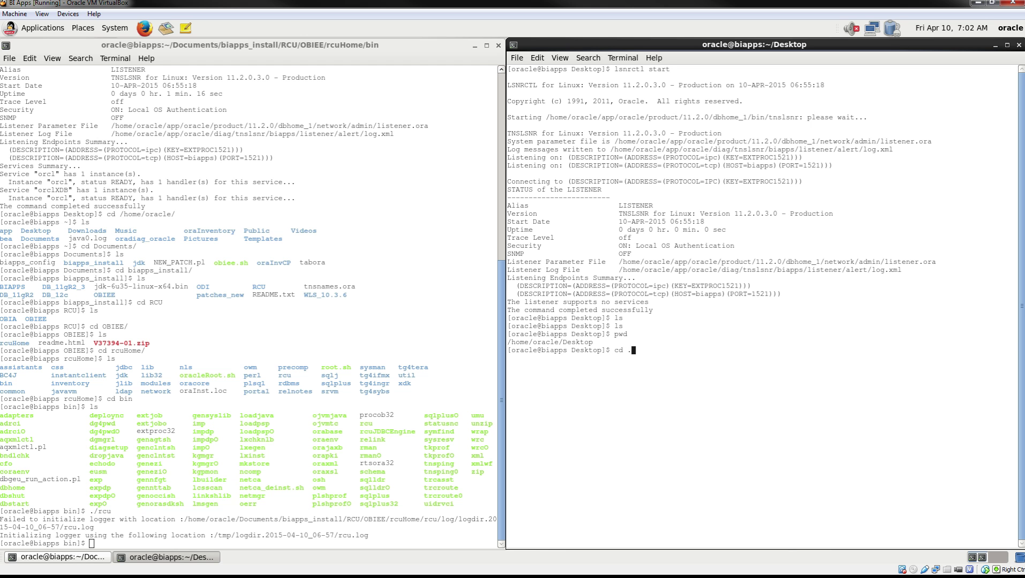
In the left terminal, climb from rcuHome up to biapps_install, listing each folder's contents
{"action": "left_click", "coordinate": [284, 461]}
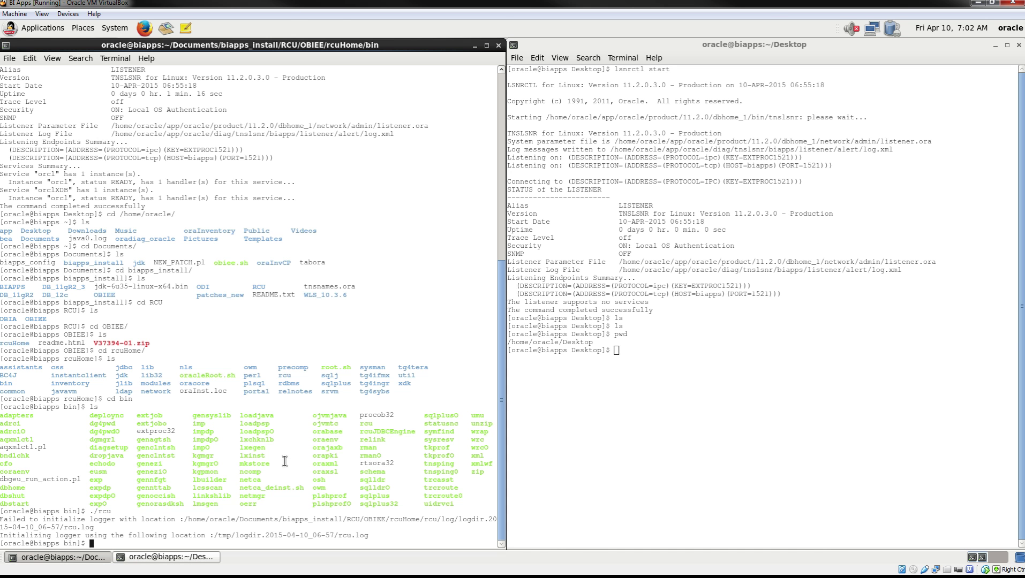
{"action": "type", "text": "cd .."}
{"action": "key", "text": "Return"}
{"action": "type", "text": "cd .."}
{"action": "key", "text": "Return"}
{"action": "type", "text": "ls"}
{"action": "key", "text": "Return"}
{"action": "type", "text": "cd "}
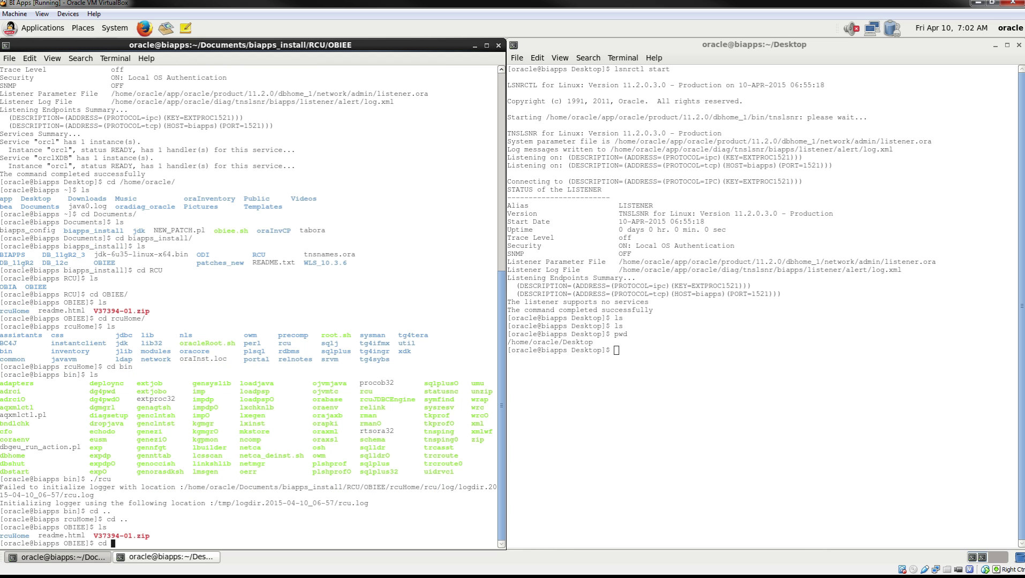
{"action": "type", "text": ".."}
{"action": "key", "text": "Return"}
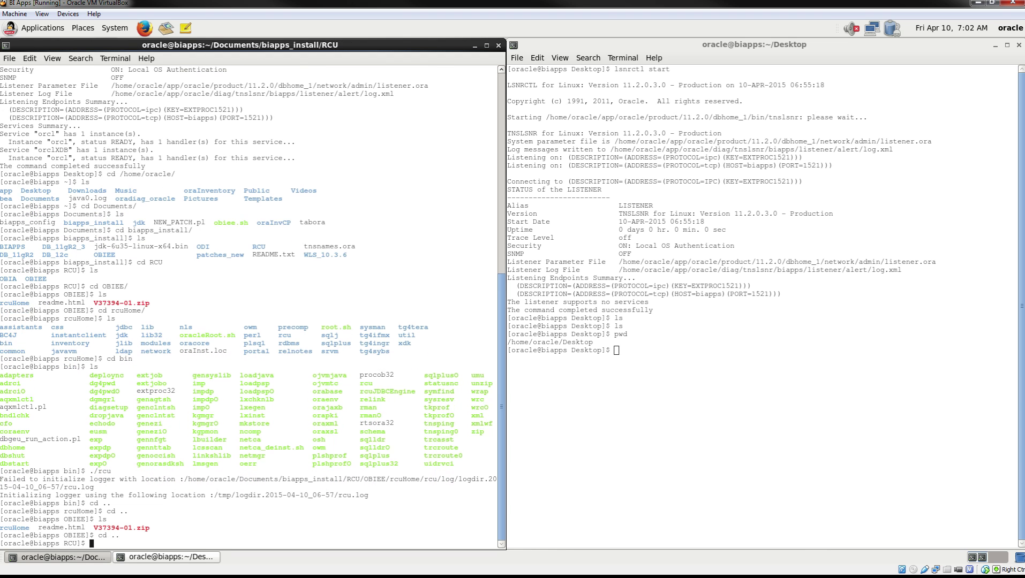
{"action": "type", "text": "ls"}
{"action": "key", "text": "Return"}
{"action": "type", "text": "ls"}
{"action": "key", "text": "Return"}
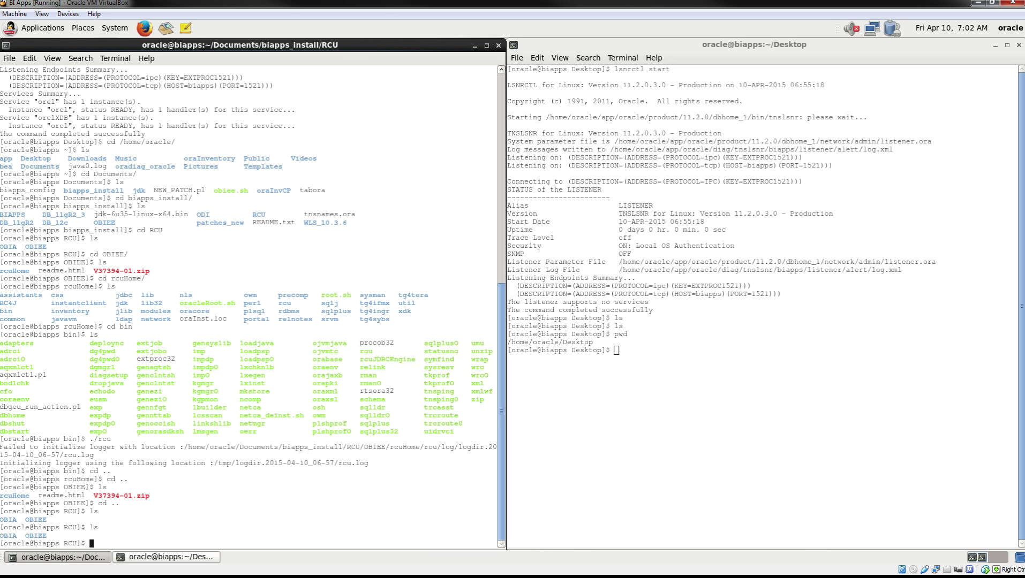
{"action": "type", "text": "cd .."}
{"action": "key", "text": "Return"}
{"action": "type", "text": "ls"}
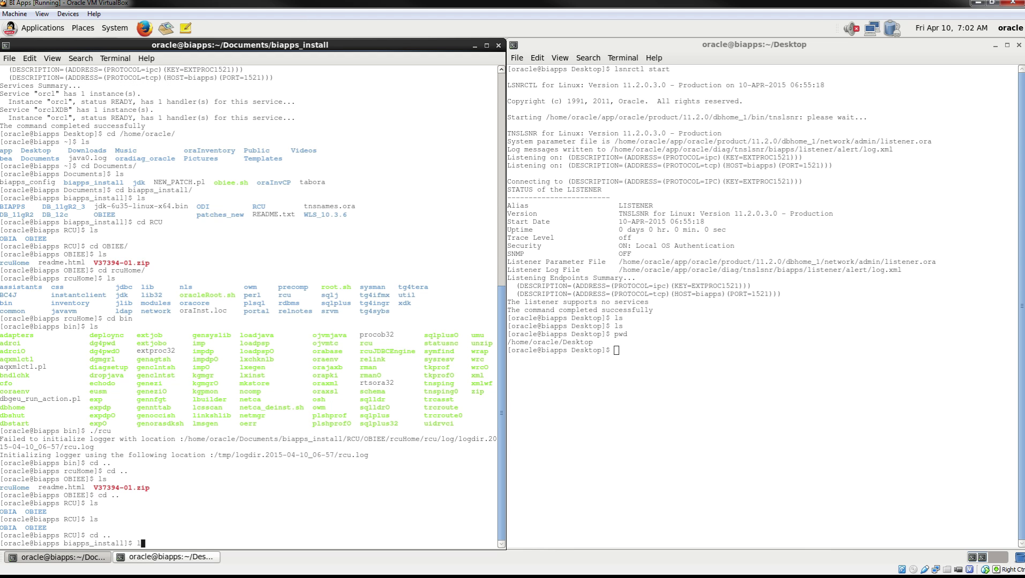
{"action": "key", "text": "Return"}
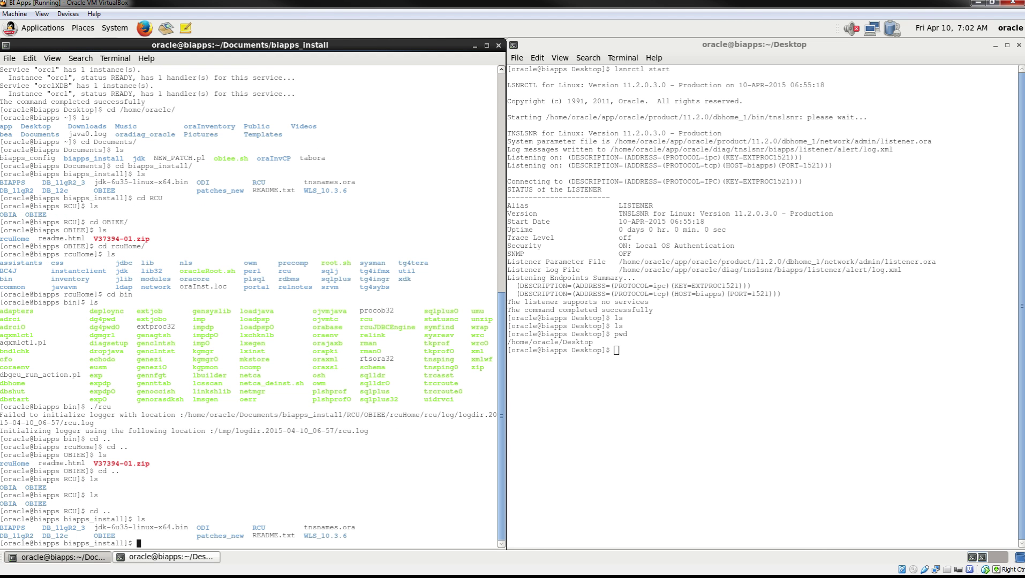
Enter the OBIEE folder and locate the bishiphome folder in its listing
{"action": "type", "text": "cd"}
{"action": "key", "text": "BackSpace"}
{"action": "key", "text": "BackSpace"}
{"action": "key", "text": "BackSpace"}
{"action": "type", "text": "cd OBIEE/"}
{"action": "key", "text": "Return"}
{"action": "type", "text": "ls"}
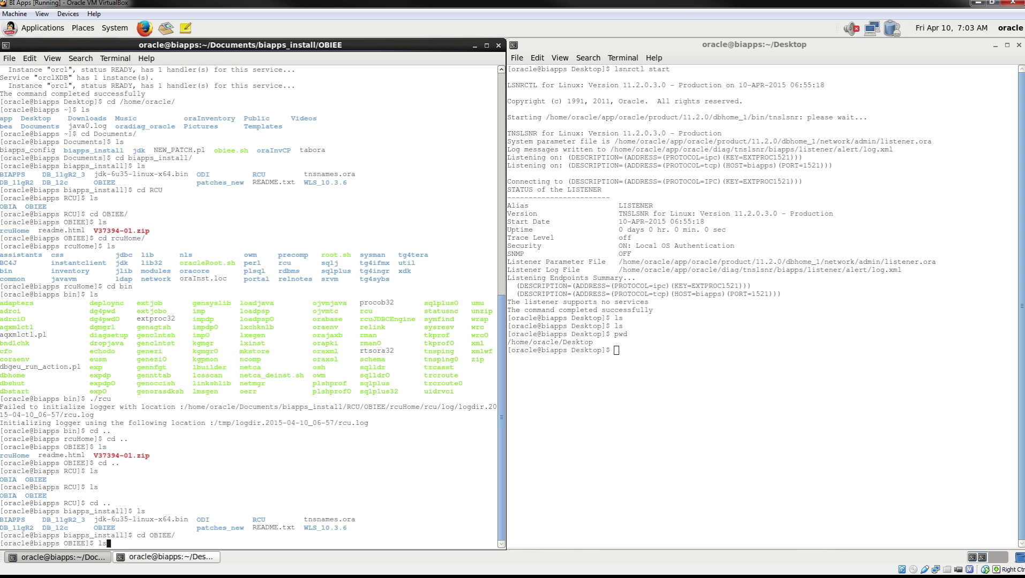
{"action": "key", "text": "Return"}
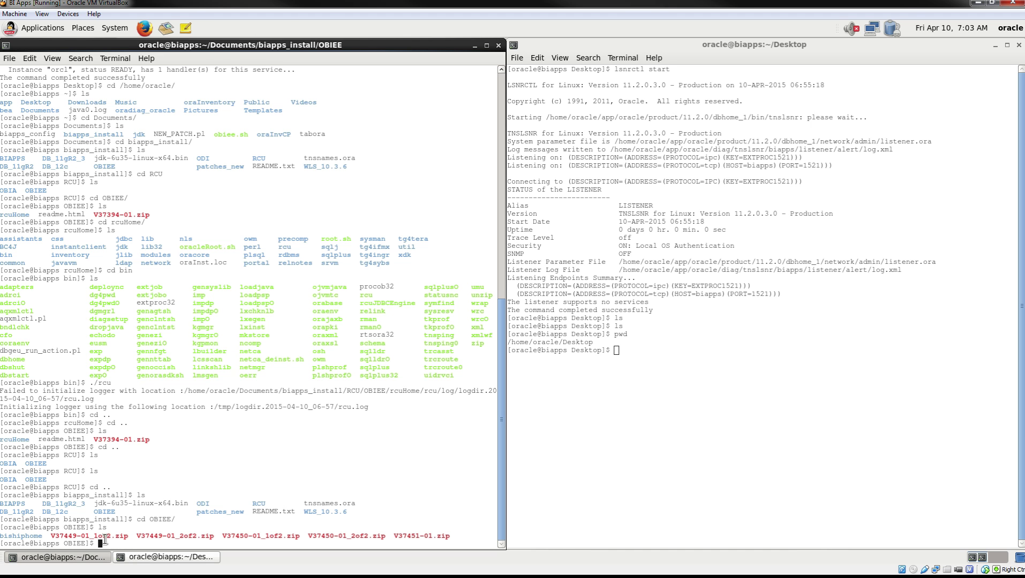
{"action": "left_click_drag", "start_coordinate": [106, 537], "coordinate": [448, 537]}
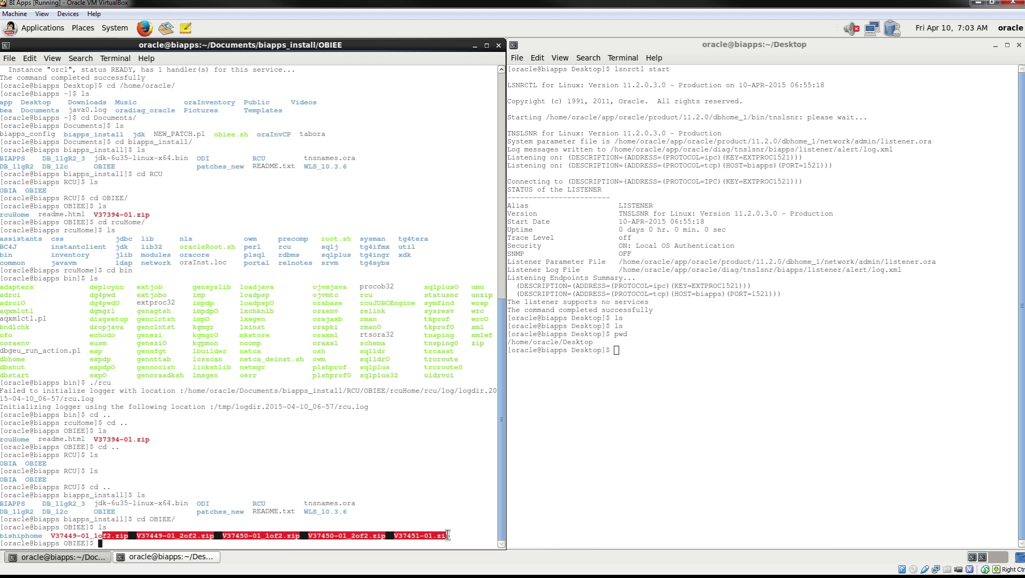
{"action": "left_click", "coordinate": [31, 536]}
{"action": "left_click_drag", "start_coordinate": [43, 537], "coordinate": [2, 537]}
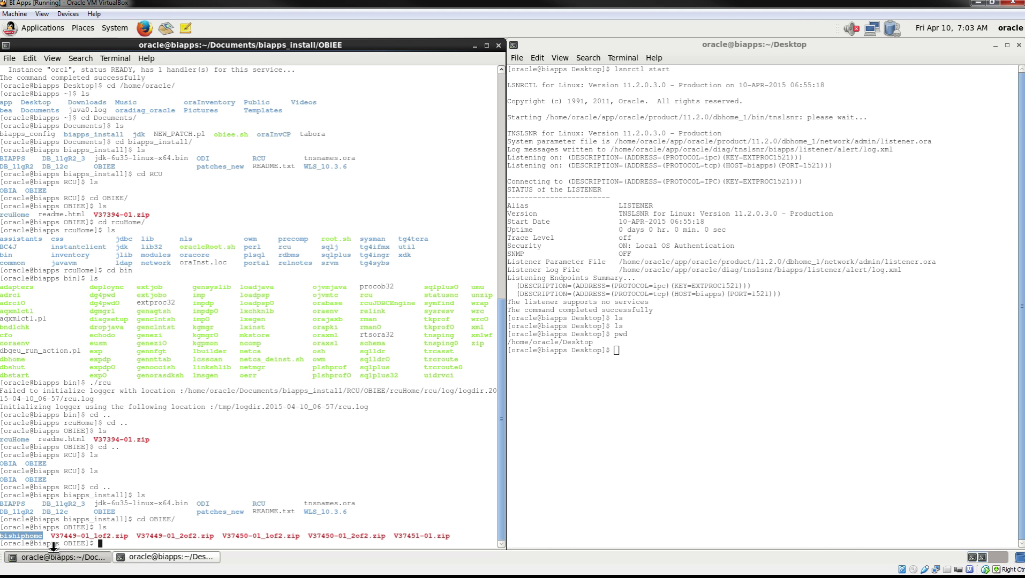
{"action": "left_click", "coordinate": [122, 543]}
Move into bishiphome/Disk1 and list its contents
{"action": "type", "text": "cd bi"}
{"action": "key", "text": "Tab"}
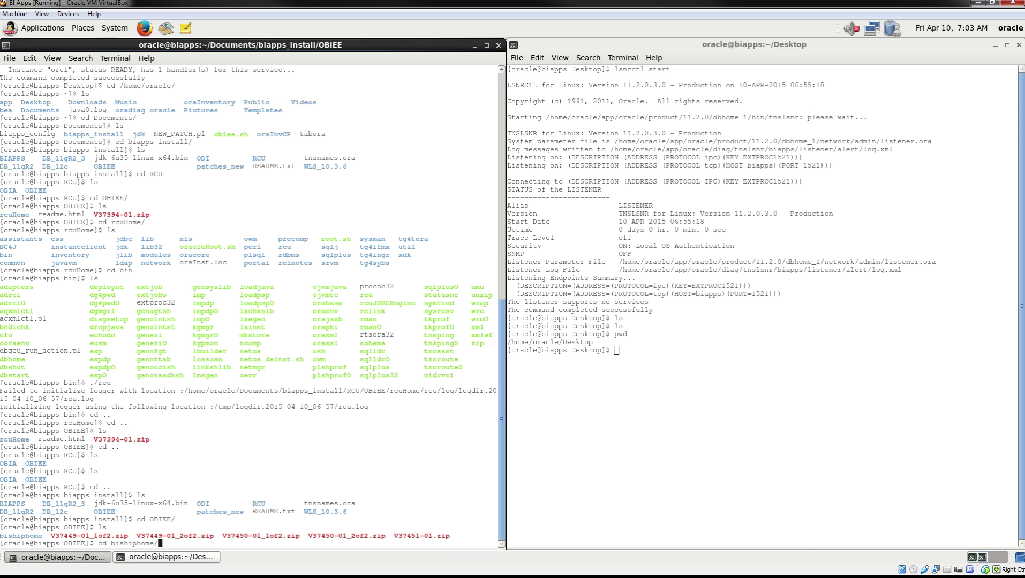
{"action": "key", "text": "Return"}
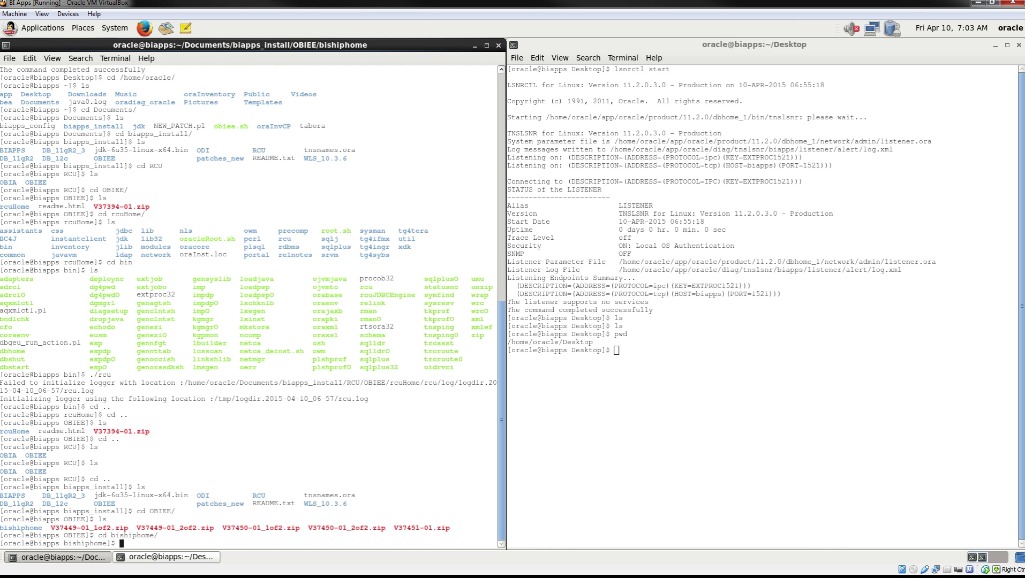
{"action": "type", "text": "ls"}
{"action": "key", "text": "Return"}
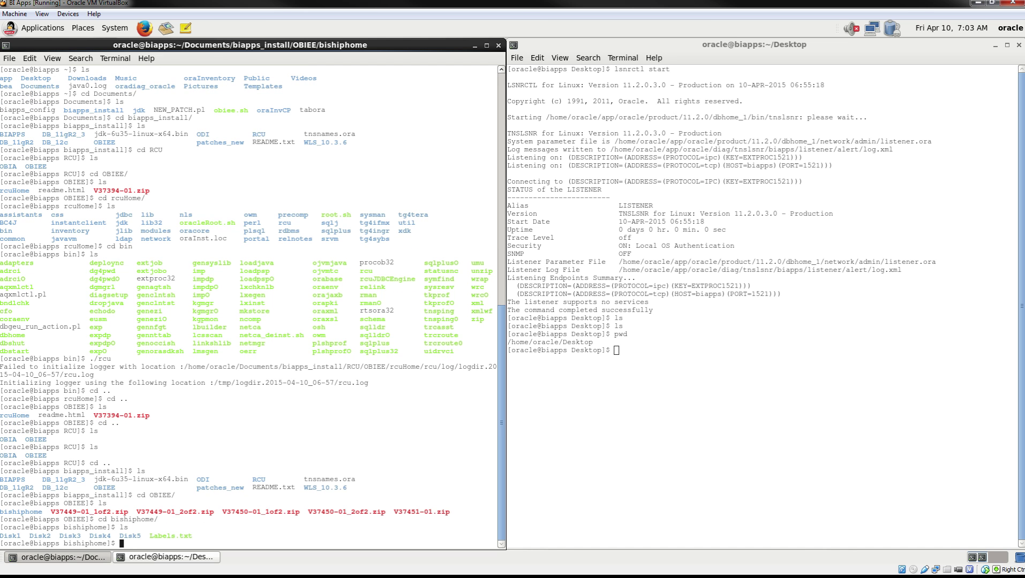
{"action": "type", "text": "cd Disk1"}
{"action": "key", "text": "Return"}
{"action": "type", "text": "ls"}
{"action": "key", "text": "Return"}
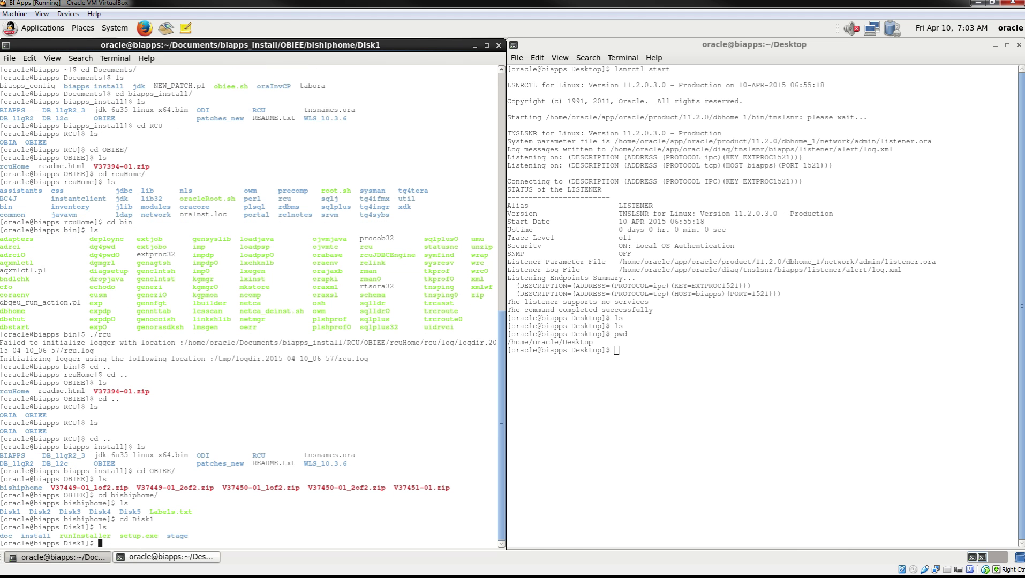
Launch ./runInstaller from the Disk1 folder
{"action": "type", "text": "./ru"}
{"action": "key", "text": "Tab"}
{"action": "key", "text": "Return"}
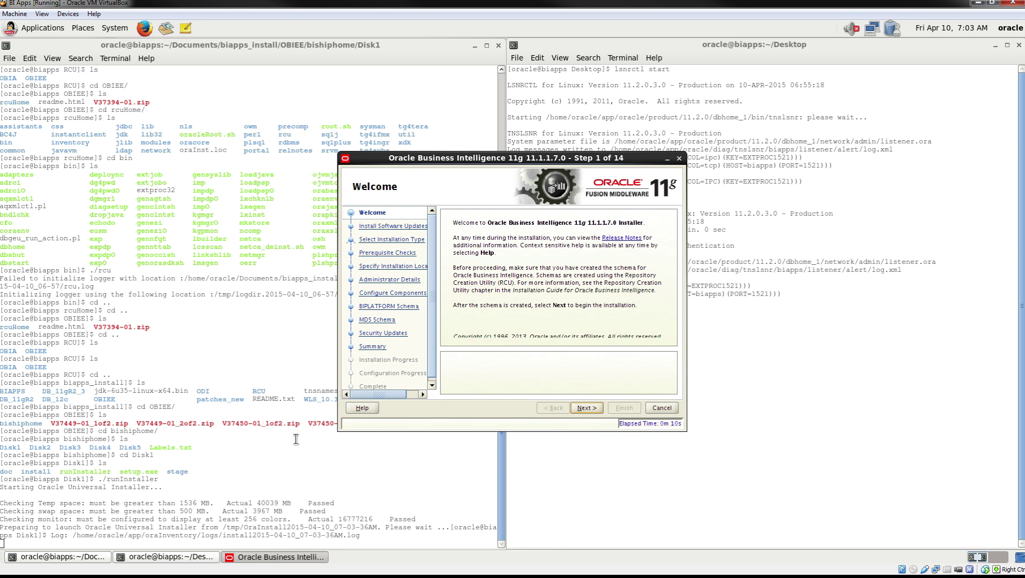
Pass the Welcome page, choose Skip Software Updates, and advance to Select Installation Type
{"action": "left_click", "coordinate": [596, 409]}
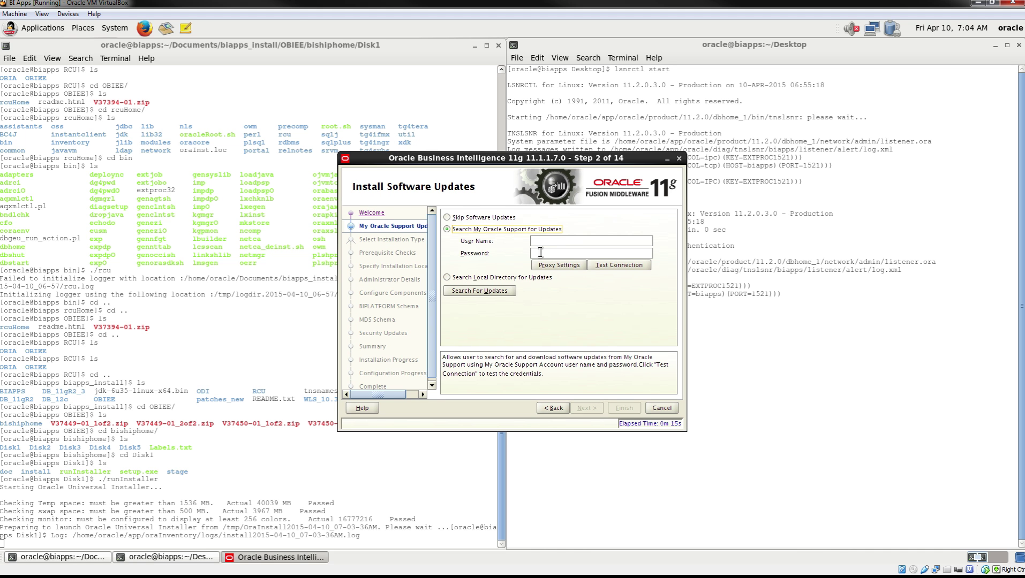
{"action": "left_click", "coordinate": [473, 218]}
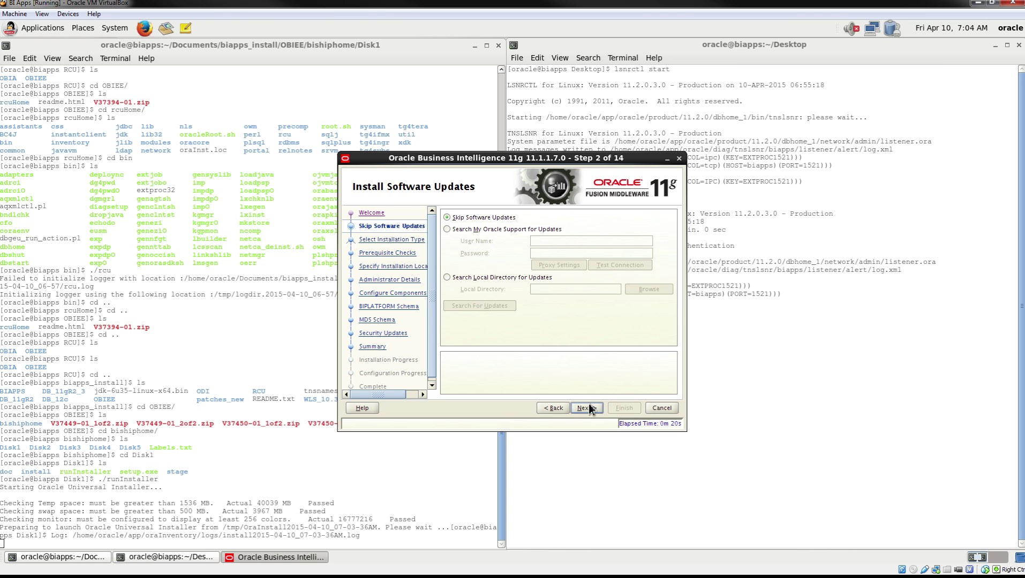
{"action": "left_click", "coordinate": [586, 409]}
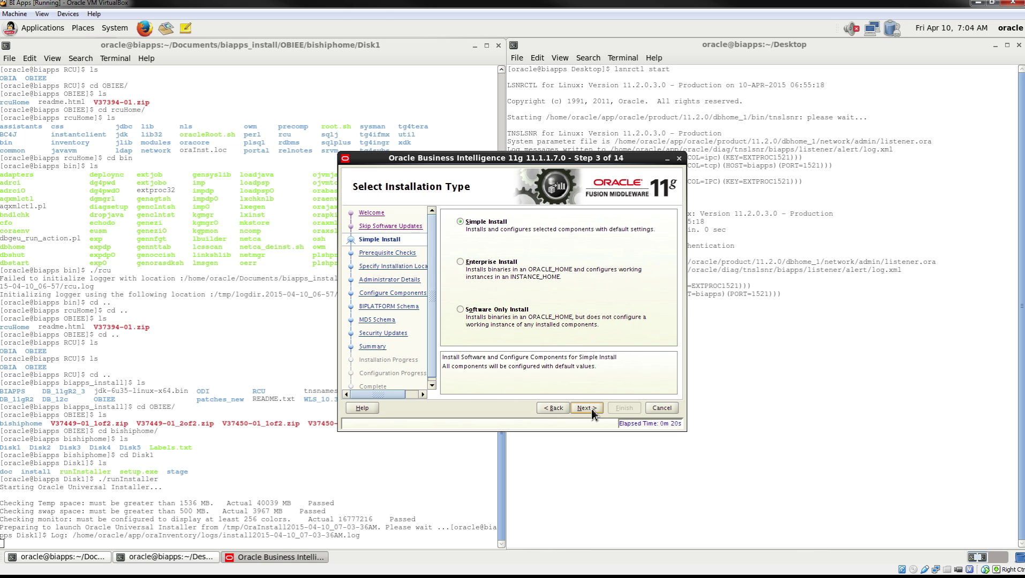
Select Enterprise Install and proceed past the fully passed prerequisite checks
{"action": "left_click", "coordinate": [490, 271]}
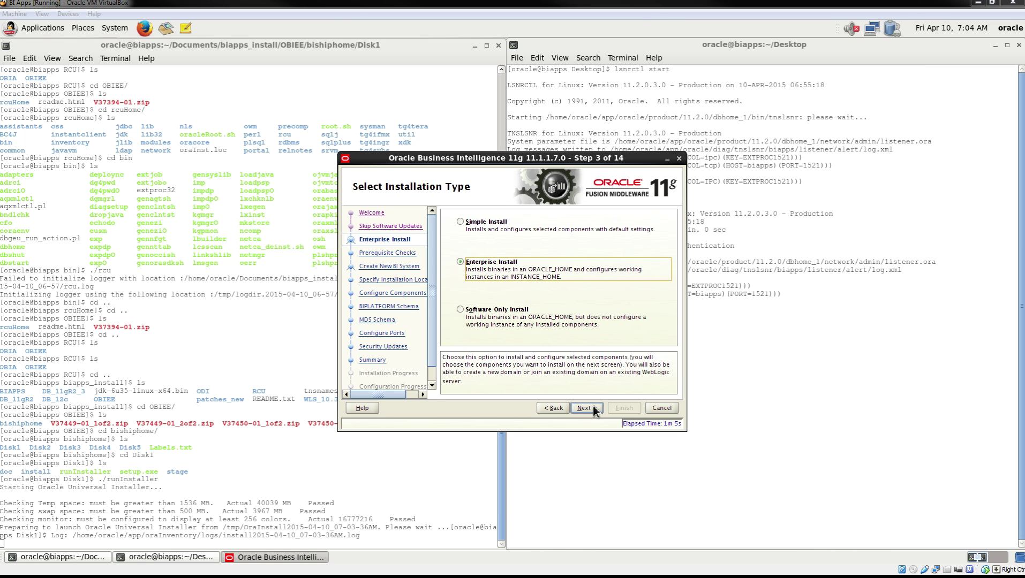
{"action": "left_click", "coordinate": [594, 409]}
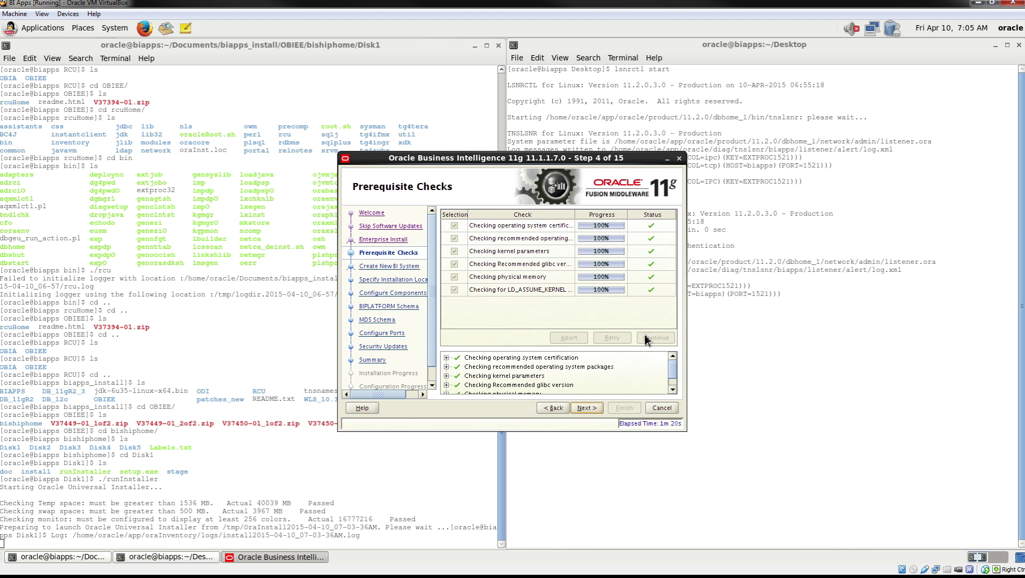
{"action": "scroll", "coordinate": [673, 384], "scroll_direction": "down", "scroll_amount": 2}
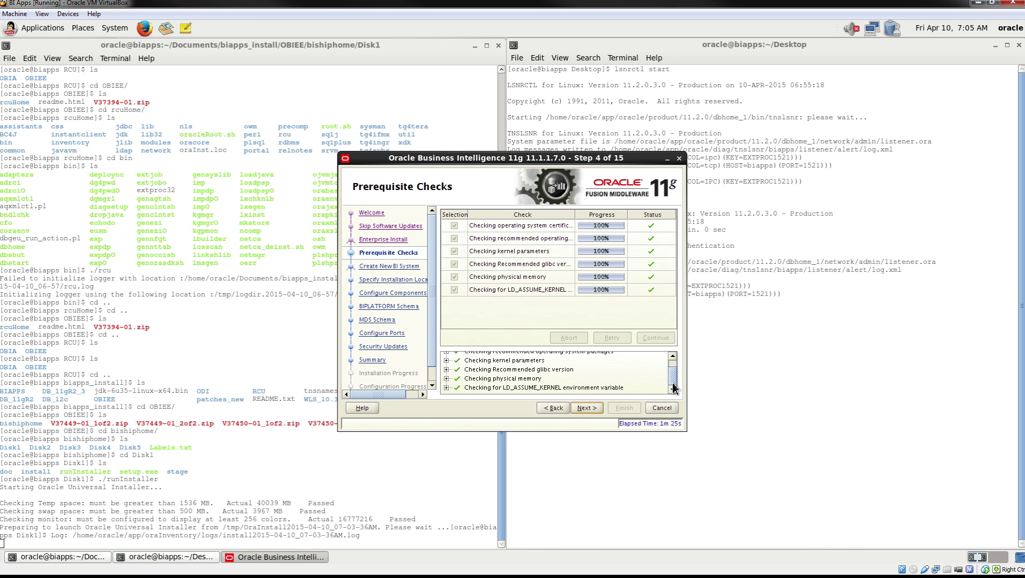
{"action": "scroll", "coordinate": [673, 387], "scroll_direction": "up", "scroll_amount": 2}
{"action": "scroll", "coordinate": [674, 379], "scroll_direction": "down", "scroll_amount": 1}
{"action": "scroll", "coordinate": [674, 379], "scroll_direction": "down", "scroll_amount": 2}
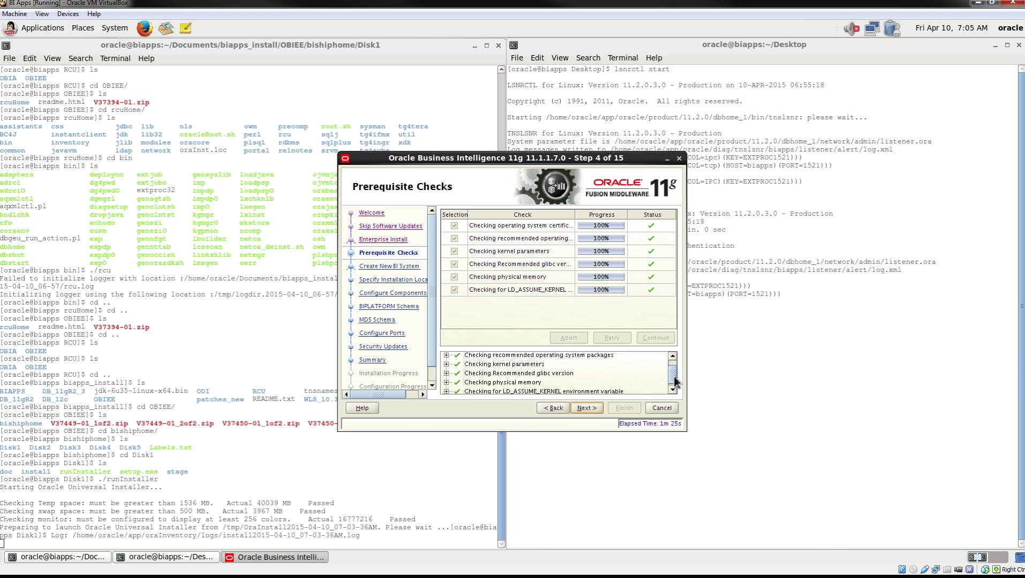
{"action": "left_click", "coordinate": [586, 407]}
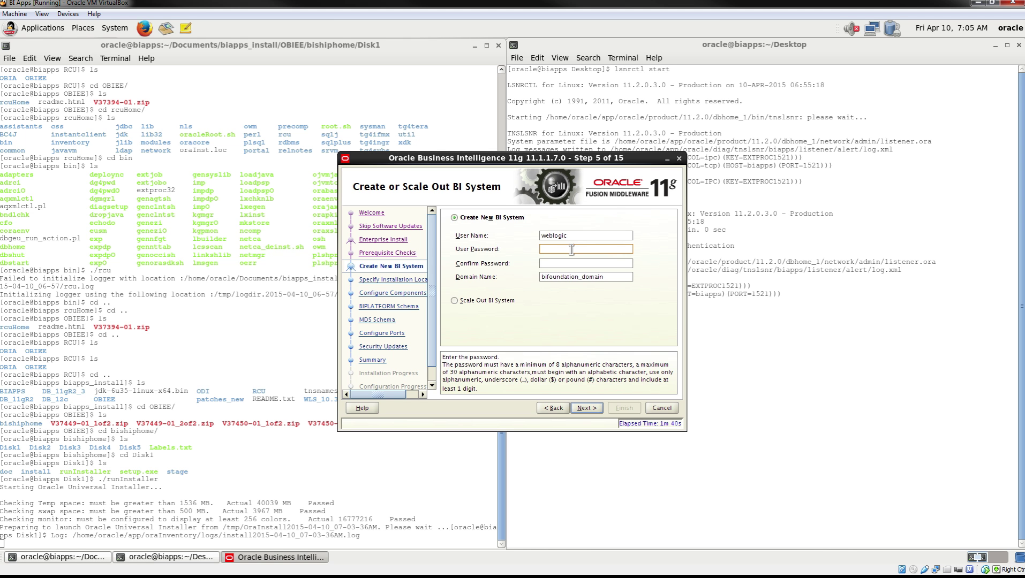
Enter and confirm the admin password, continue, then drag the installer window left
{"action": "key", "text": "Tab"}
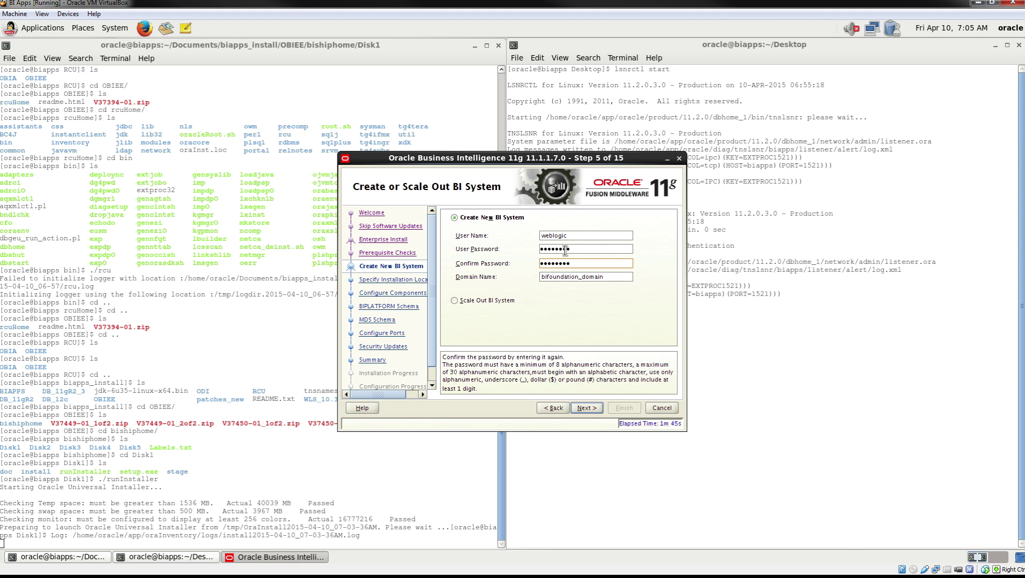
{"action": "left_click", "coordinate": [591, 410]}
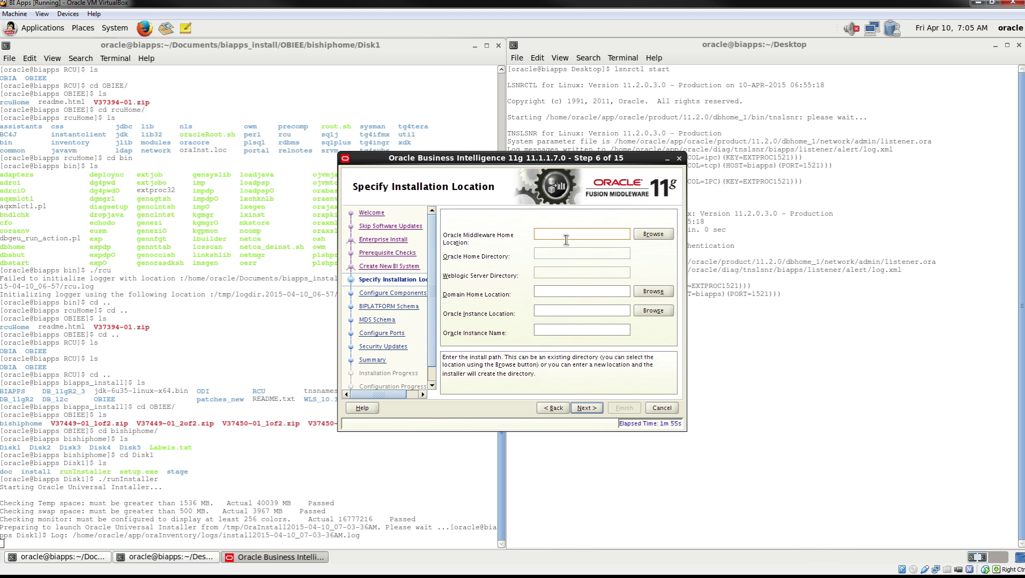
{"action": "left_click_drag", "start_coordinate": [586, 158], "coordinate": [344, 141]}
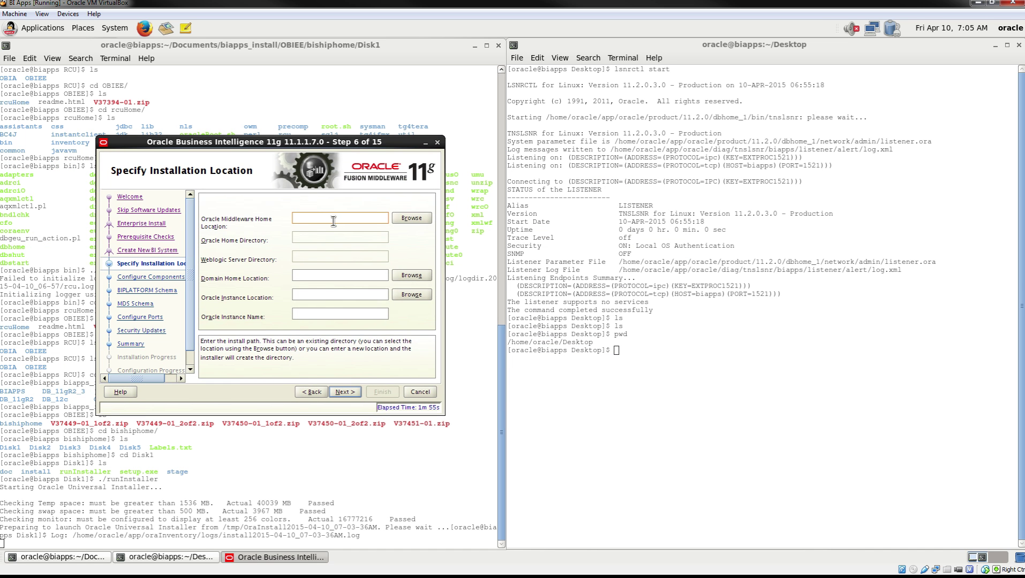
Focus the right-hand Desktop terminal while the installer waits at step 6
{"action": "left_click", "coordinate": [683, 340]}
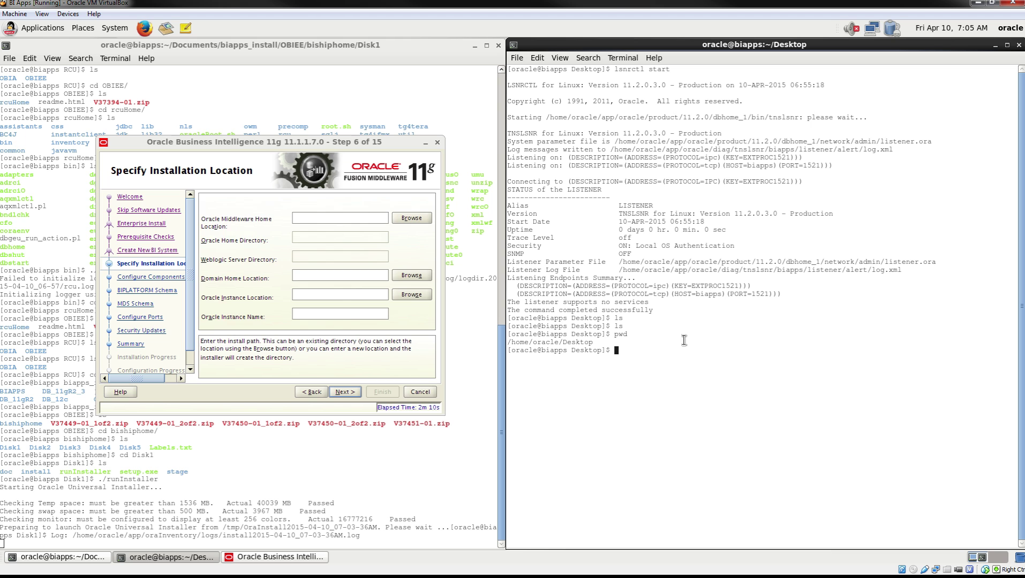
Run df -h and confirm /home has 166G free, then move to the home directory
{"action": "type", "text": "df -h"}
{"action": "key", "text": "Return"}
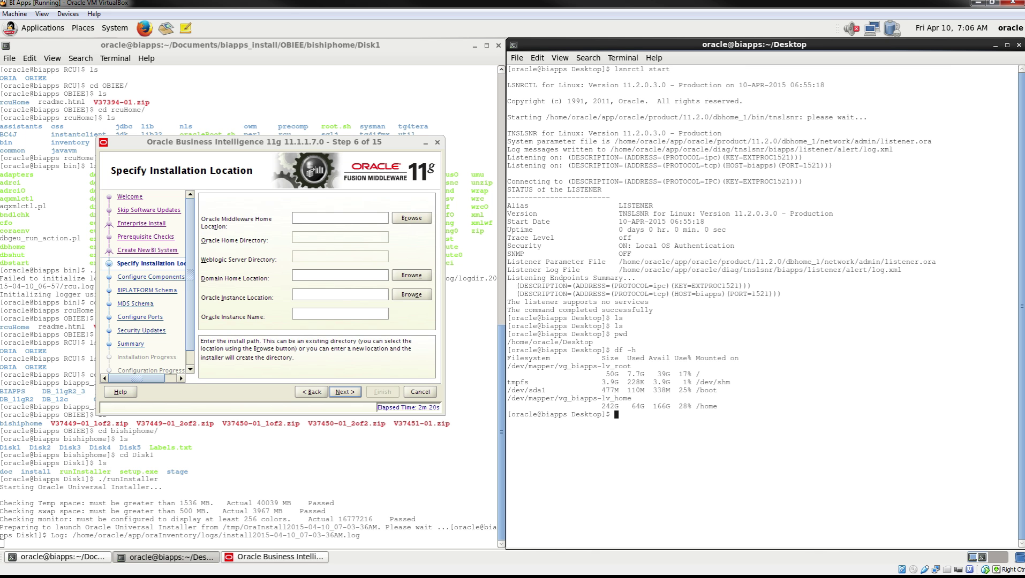
{"action": "type", "text": "cd .."}
{"action": "key", "text": "Return"}
{"action": "type", "text": "ls"}
{"action": "key", "text": "Return"}
{"action": "type", "text": "cd w"}
{"action": "key", "text": "BackSpace"}
{"action": "key", "text": "BackSpace"}
{"action": "key", "text": "BackSpace"}
{"action": "key", "text": "BackSpace"}
{"action": "type", "text": "pwd"}
{"action": "key", "text": "Return"}
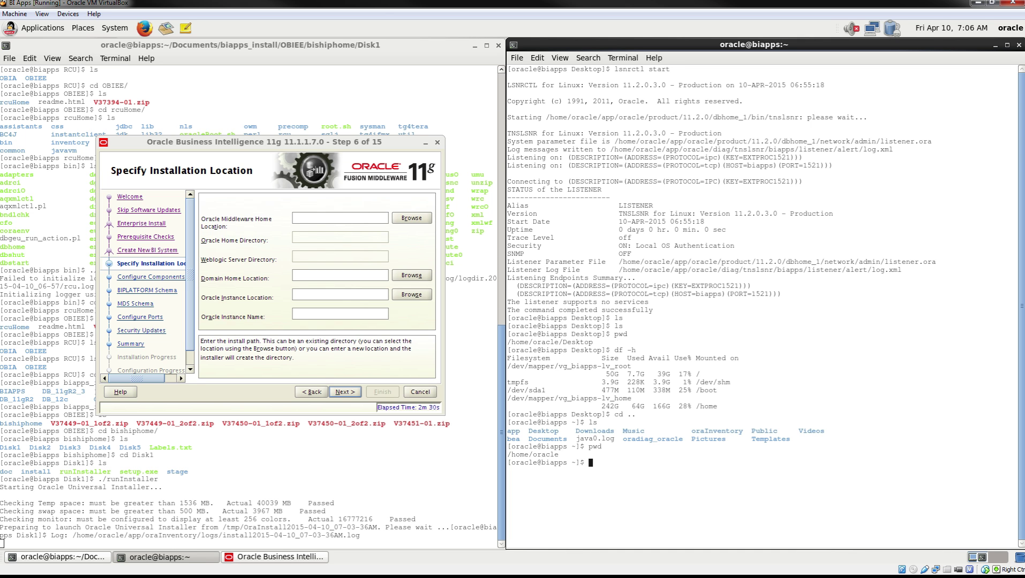
{"action": "left_click_drag", "start_coordinate": [723, 409], "coordinate": [683, 410]}
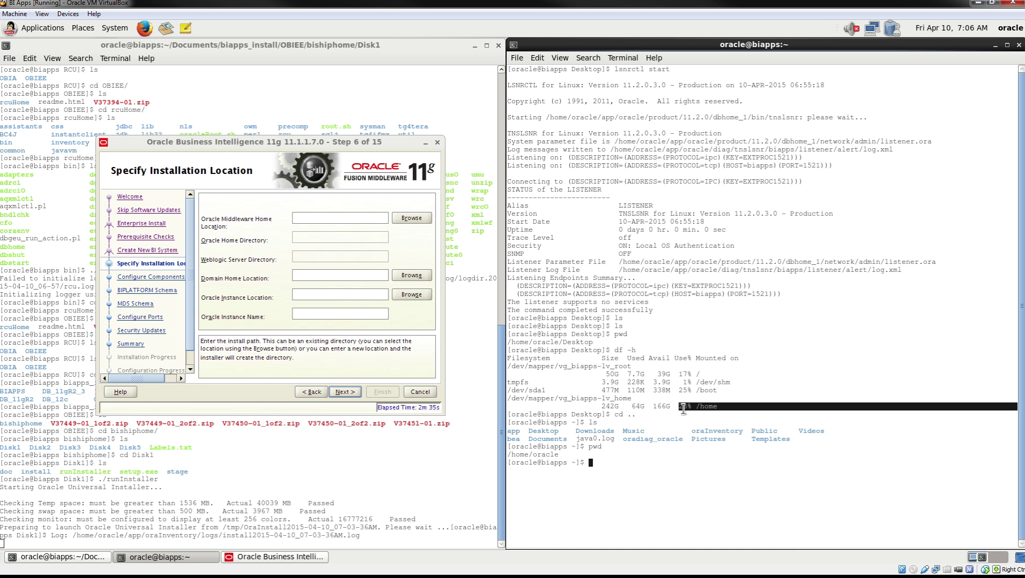
{"action": "left_click", "coordinate": [683, 410]}
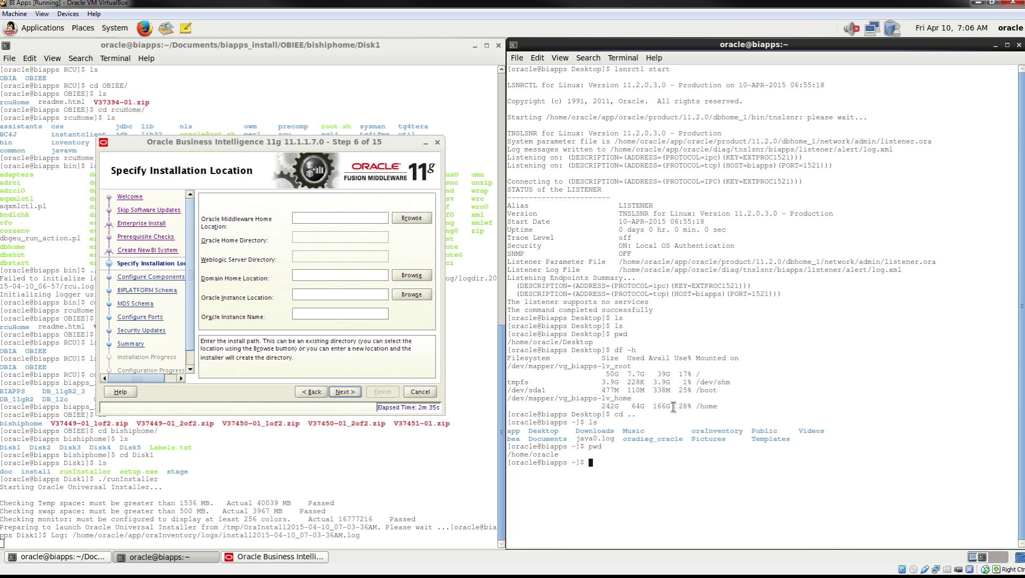
{"action": "left_click_drag", "start_coordinate": [674, 408], "coordinate": [657, 407]}
{"action": "left_click", "coordinate": [642, 460]}
Navigate into app/oracle and print its path, /home/oracle/app/oracle, with pwd
{"action": "type", "text": "cd app"}
{"action": "key", "text": "Return"}
{"action": "type", "text": "ls"}
{"action": "key", "text": "Return"}
{"action": "type", "text": "cd "}
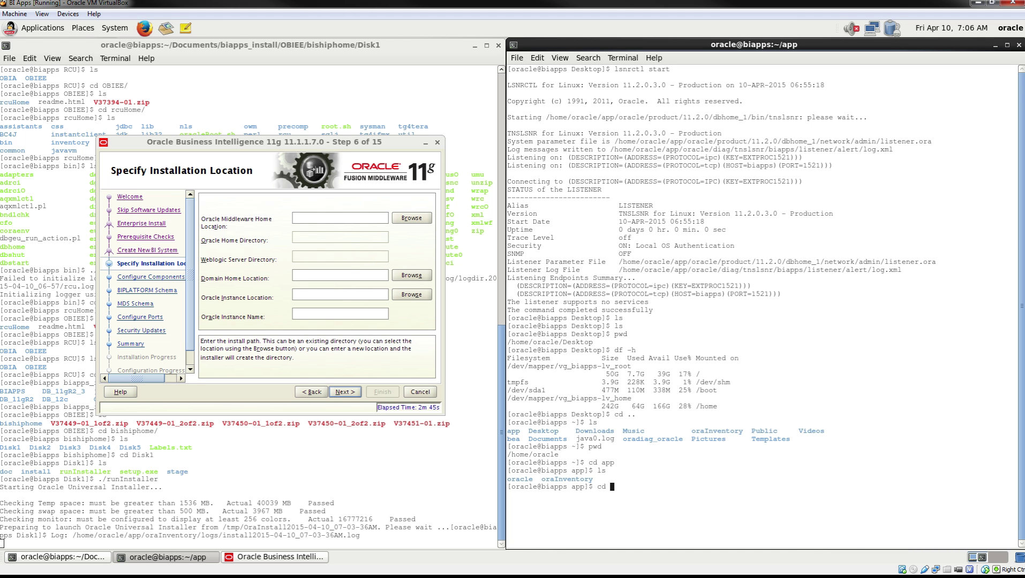
{"action": "type", "text": "ora"}
{"action": "type", "text": "cle/"}
{"action": "key", "text": "Return"}
{"action": "type", "text": "ls"}
{"action": "key", "text": "Return"}
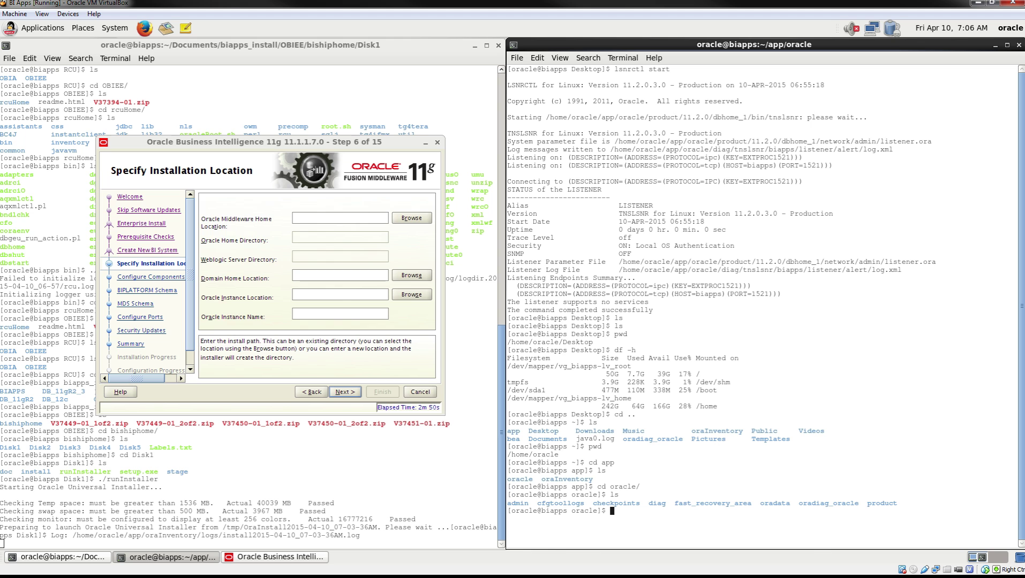
{"action": "left_click_drag", "start_coordinate": [627, 504], "coordinate": [692, 504]}
{"action": "left_click", "coordinate": [692, 504]}
{"action": "type", "text": "pwd"}
{"action": "key", "text": "Return"}
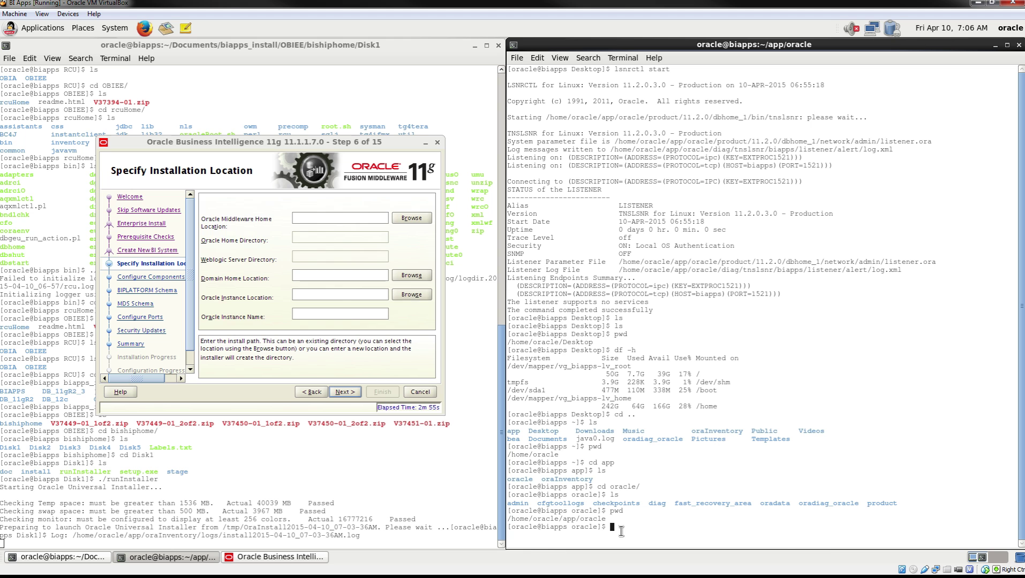
{"action": "mouse_move", "coordinate": [605, 520]}
{"action": "left_mouse_down"}
{"action": "mouse_move", "coordinate": [510, 521]}
{"action": "mouse_move", "coordinate": [609, 520]}
{"action": "left_mouse_up"}
{"action": "left_click", "coordinate": [311, 218]}
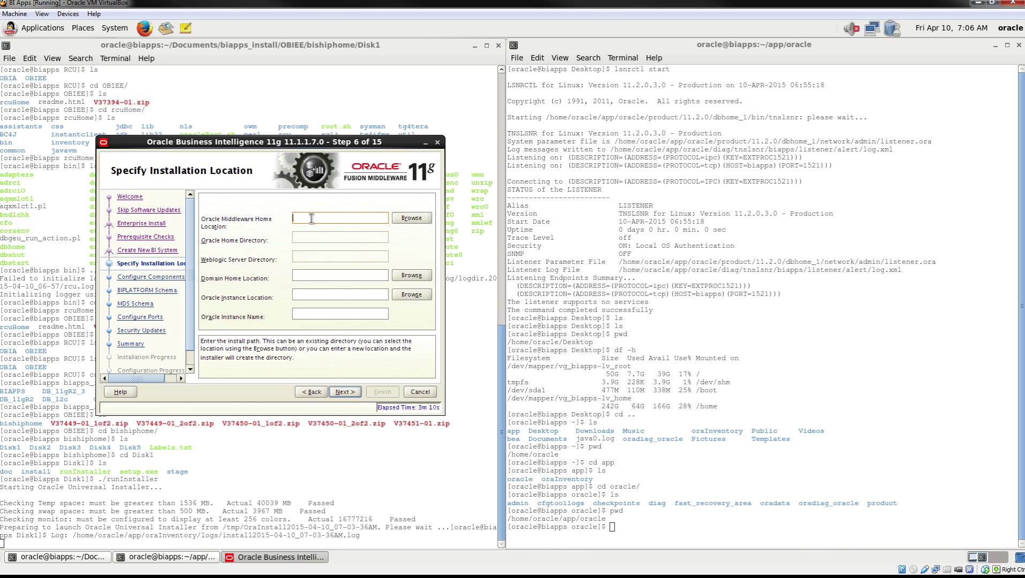
{"action": "left_click", "coordinate": [656, 462]}
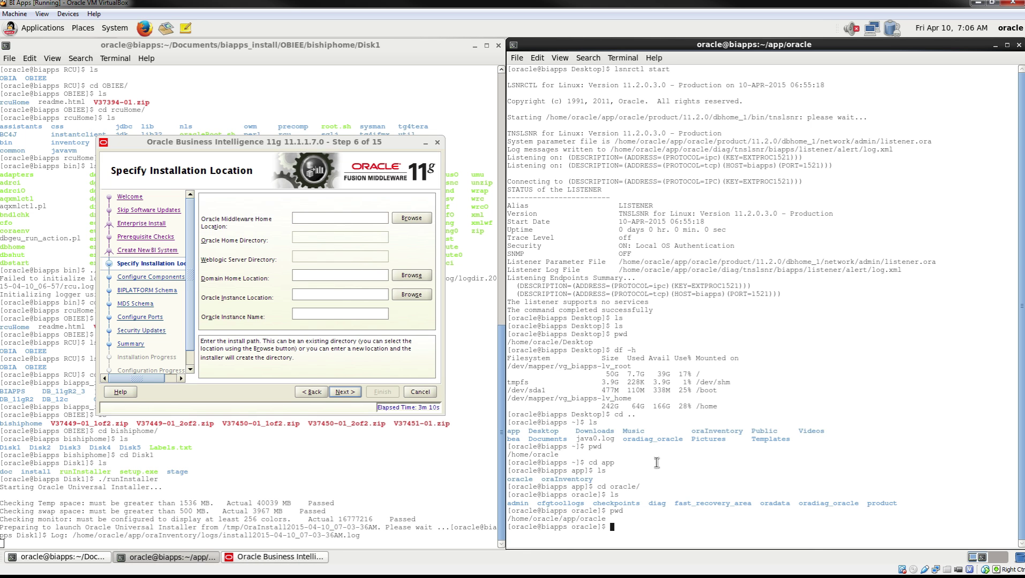
Set Middleware Home to /home/oracle/app/oracle/Middleware, auto-fill the other locations, and continue
{"action": "left_click", "coordinate": [325, 217]}
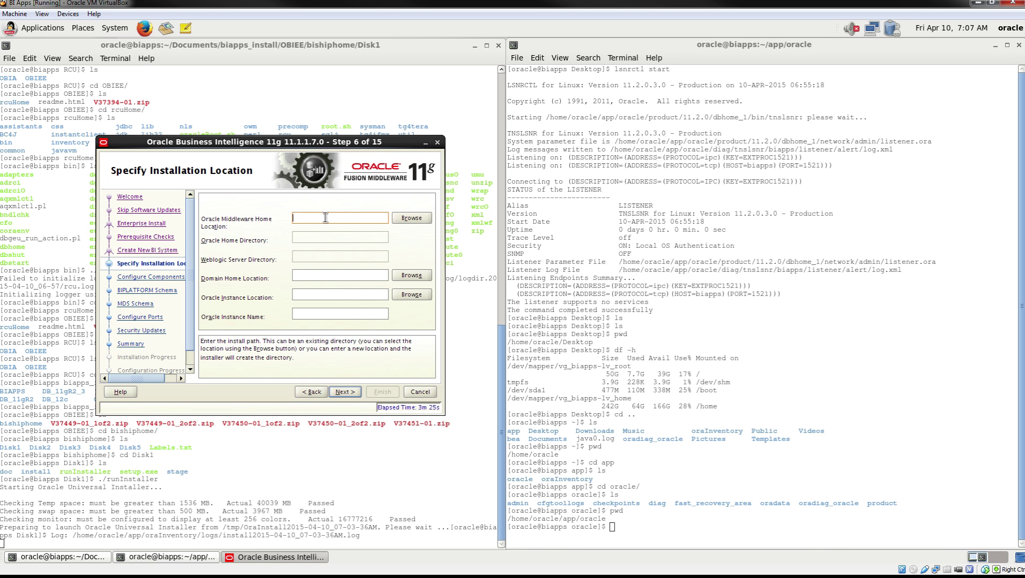
{"action": "type", "text": "/"}
{"action": "type", "text": "home/oracle/"}
{"action": "type", "text": "app/"}
{"action": "type", "text": "oracle/"}
{"action": "type", "text": "Middleware"}
{"action": "left_click", "coordinate": [335, 278]}
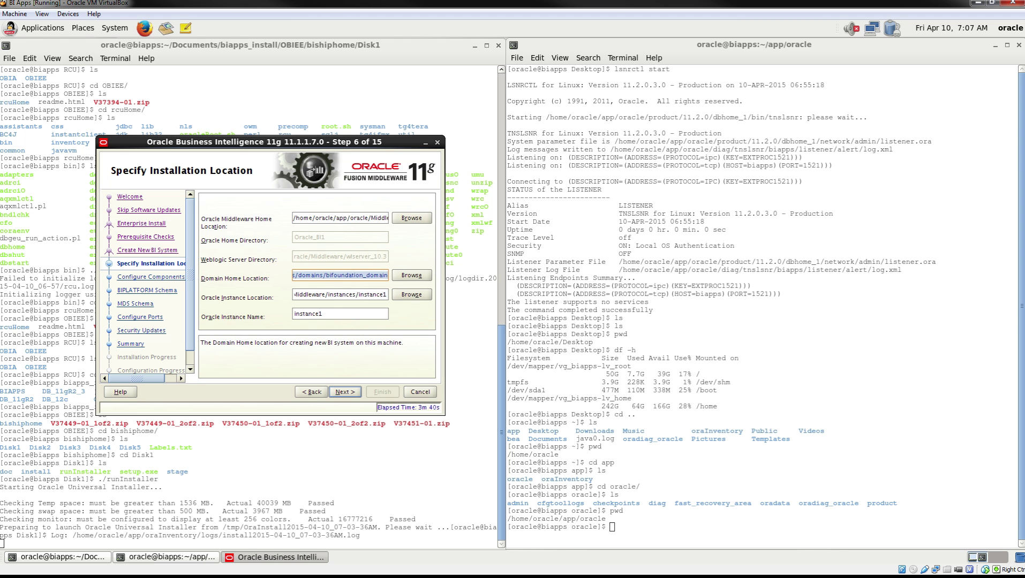
{"action": "left_click", "coordinate": [352, 395]}
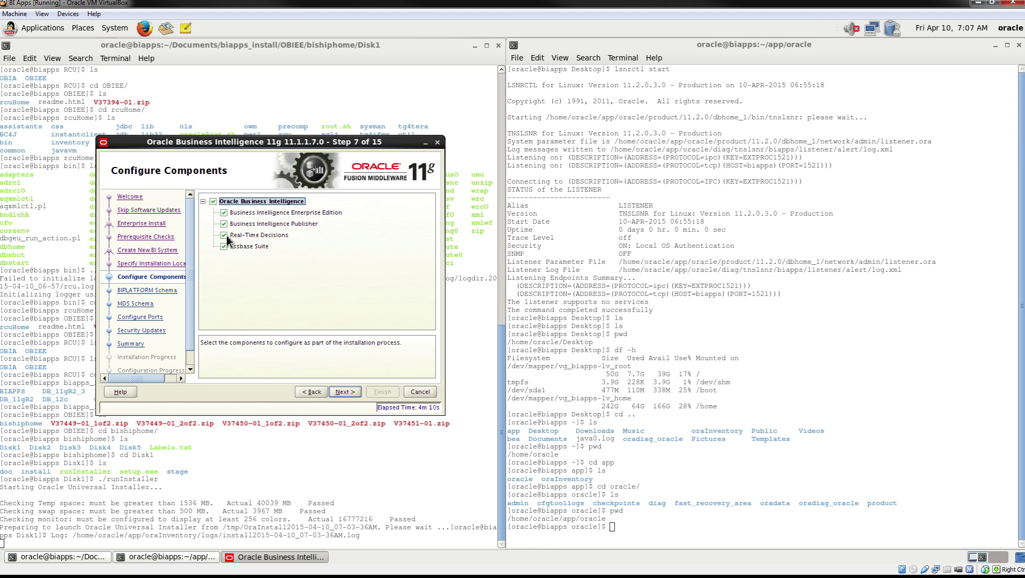
{"action": "left_click", "coordinate": [225, 236]}
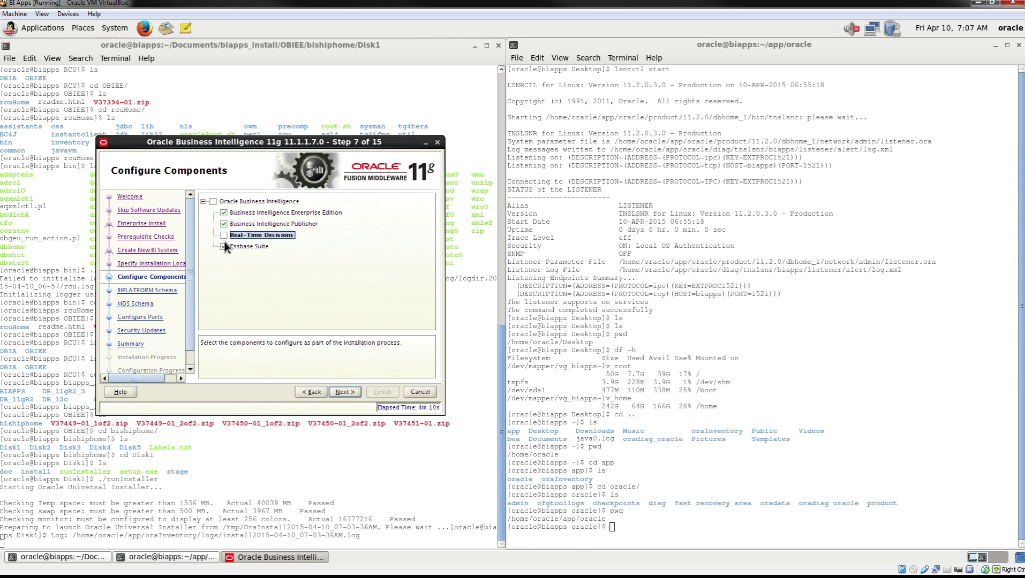
{"action": "left_click", "coordinate": [224, 247]}
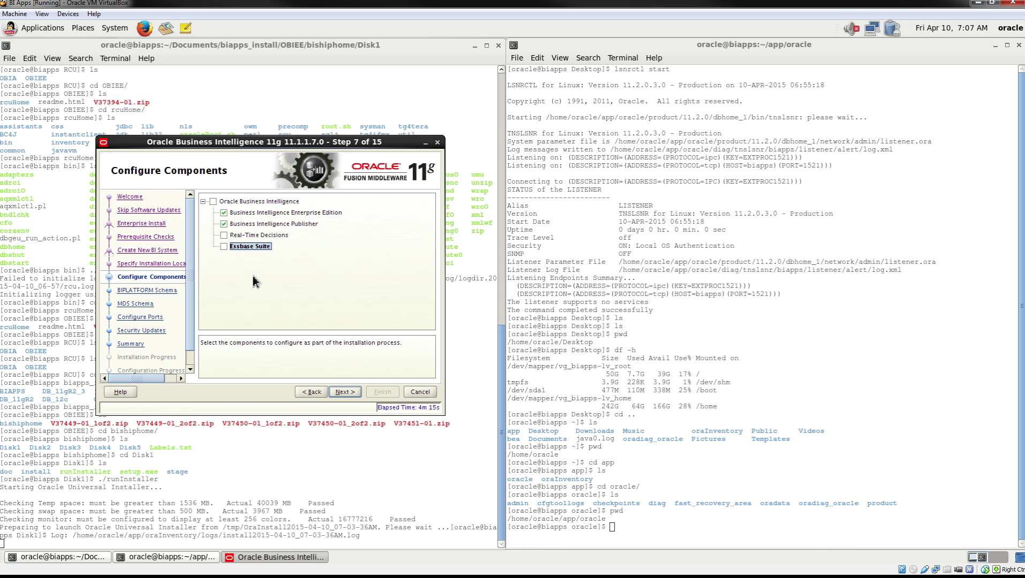
{"action": "left_click", "coordinate": [225, 236]}
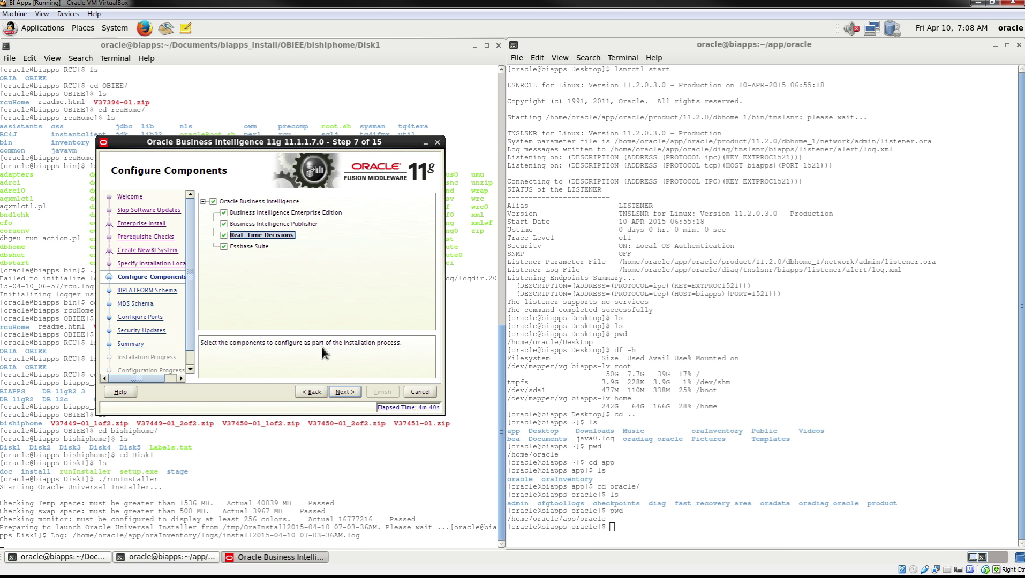
Accept the components, hit the INST-08109 ORACLE_HOME error, and cancel out of the installer
{"action": "left_click", "coordinate": [346, 392]}
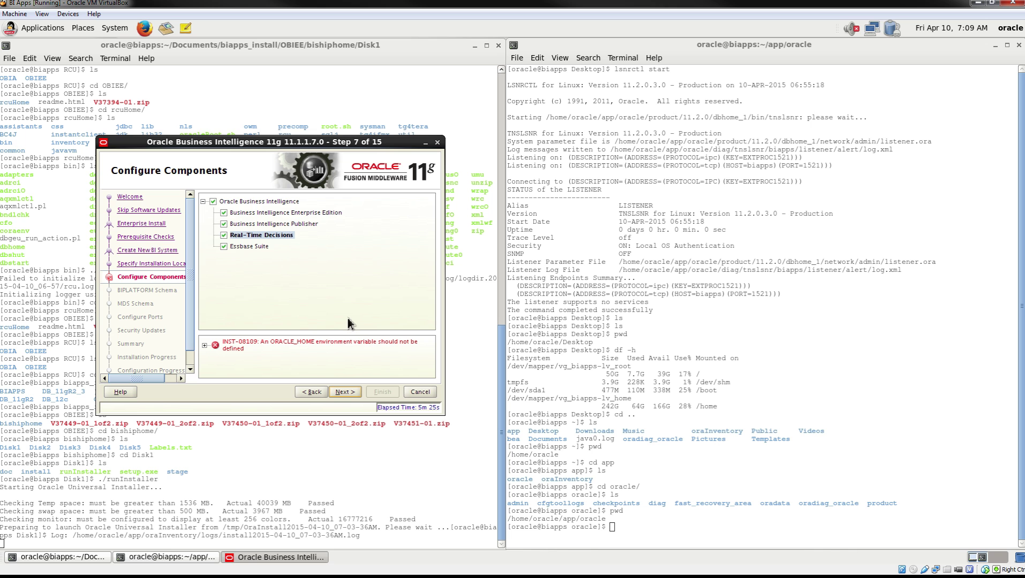
{"action": "left_click", "coordinate": [420, 393]}
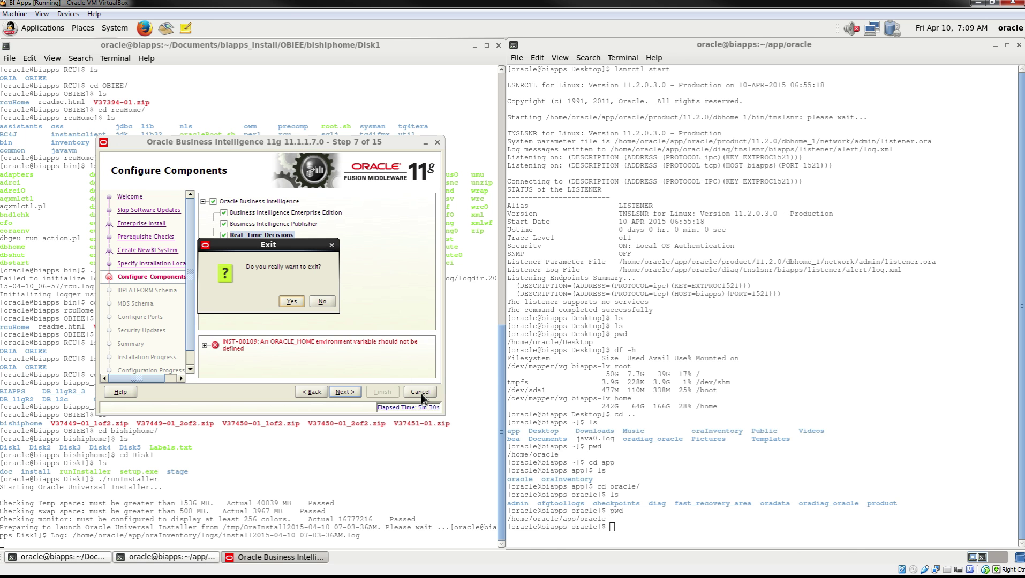
{"action": "left_click", "coordinate": [291, 301]}
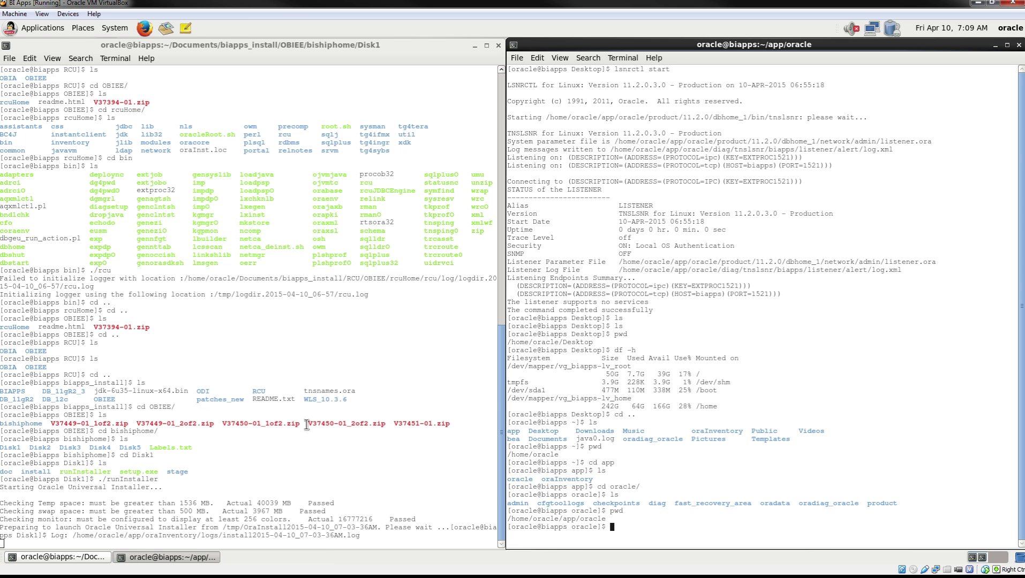
Unset ORACLE_HOME, verify echo $ORACLE_HOME prints nothing, and rerun ./runInstaller
{"action": "left_click", "coordinate": [283, 466]}
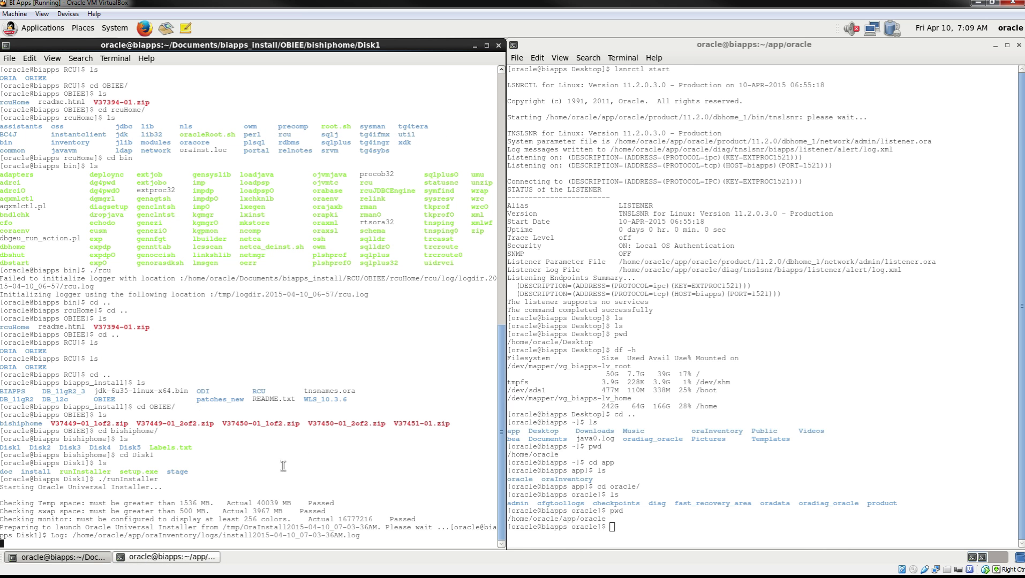
{"action": "key", "text": "Return"}
{"action": "type", "text": "unset "}
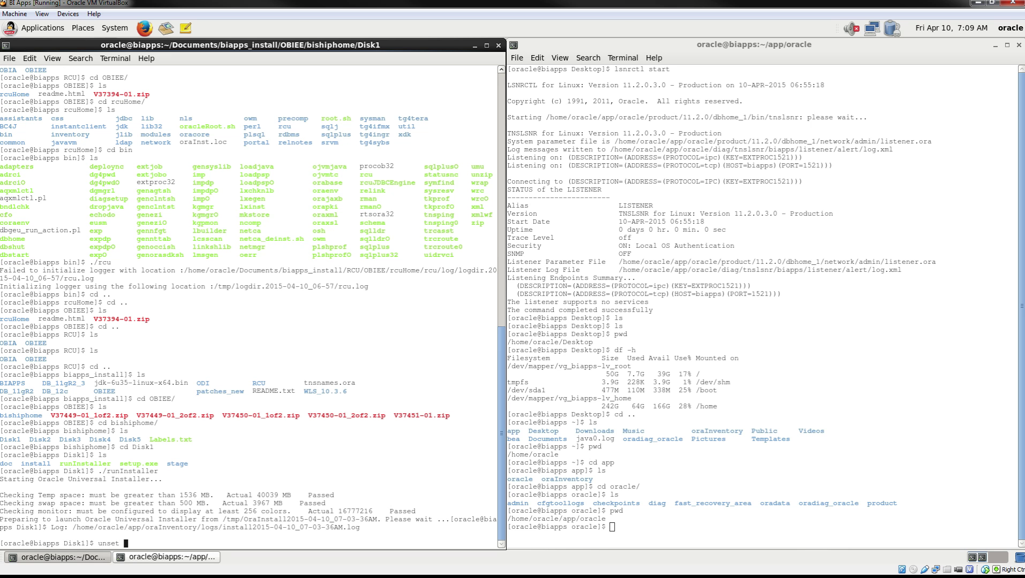
{"action": "type", "text": "ORACLE_HOME"}
{"action": "key", "text": "Return"}
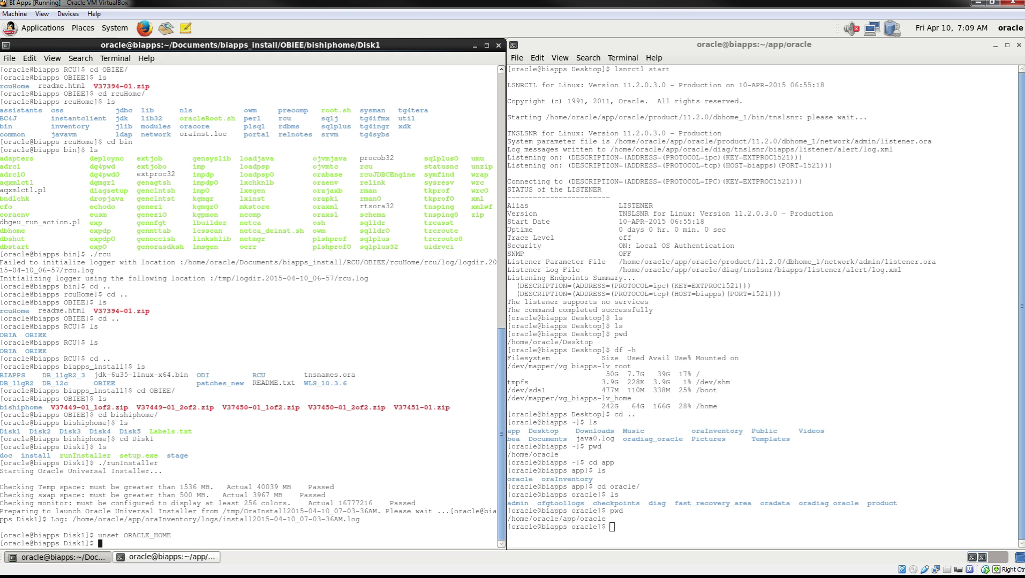
{"action": "type", "text": "echo $ORACLE_HOME"}
{"action": "key", "text": "Return"}
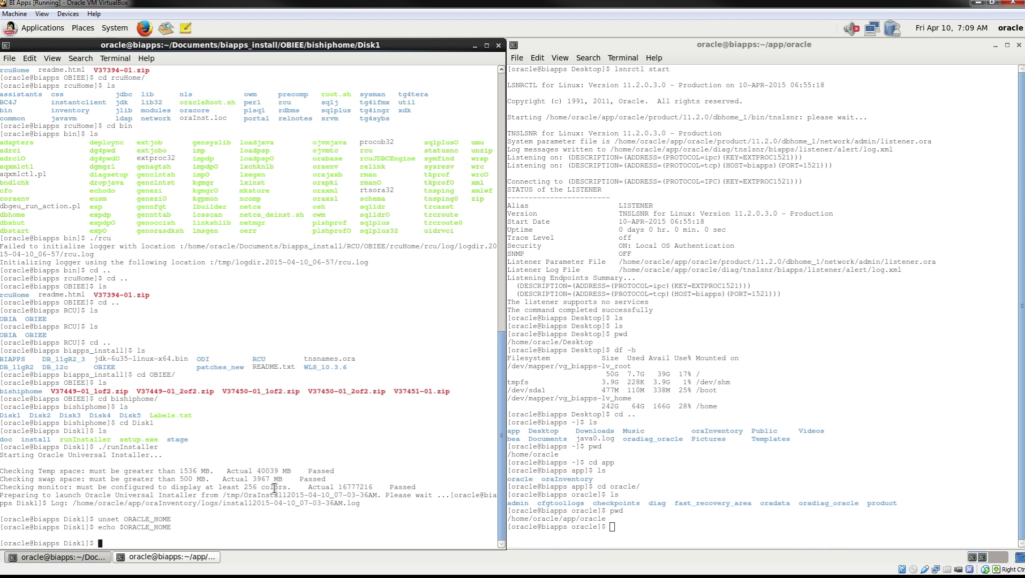
{"action": "left_click_drag", "start_coordinate": [172, 529], "coordinate": [100, 530]}
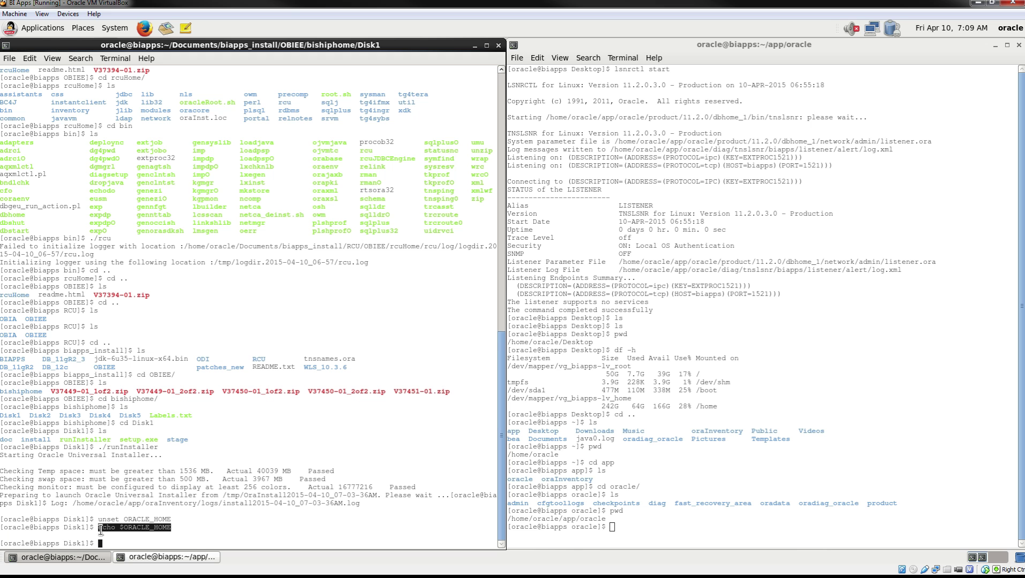
{"action": "left_click", "coordinate": [76, 542]}
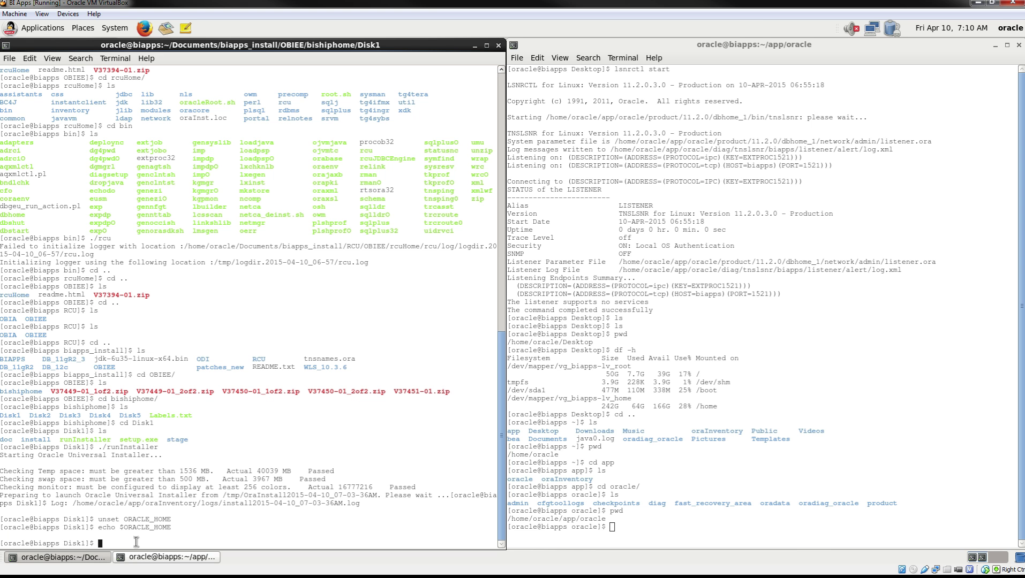
{"action": "key", "text": "Up"}
{"action": "key", "text": "Up"}
{"action": "key", "text": "Up"}
{"action": "key", "text": "Return"}
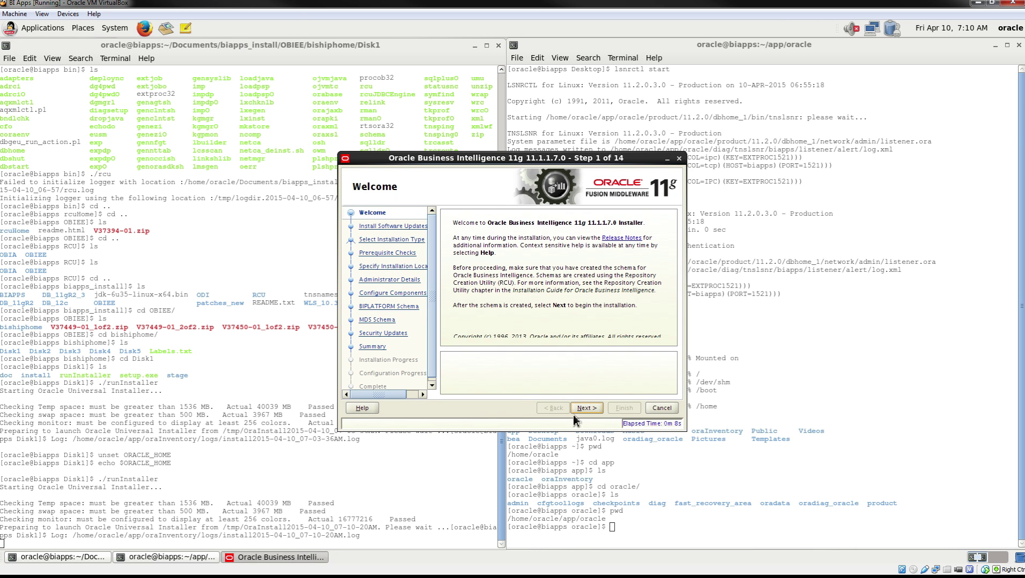
Skip software updates, choose Enterprise Install, and pass the prerequisite checks
{"action": "left_click", "coordinate": [591, 411]}
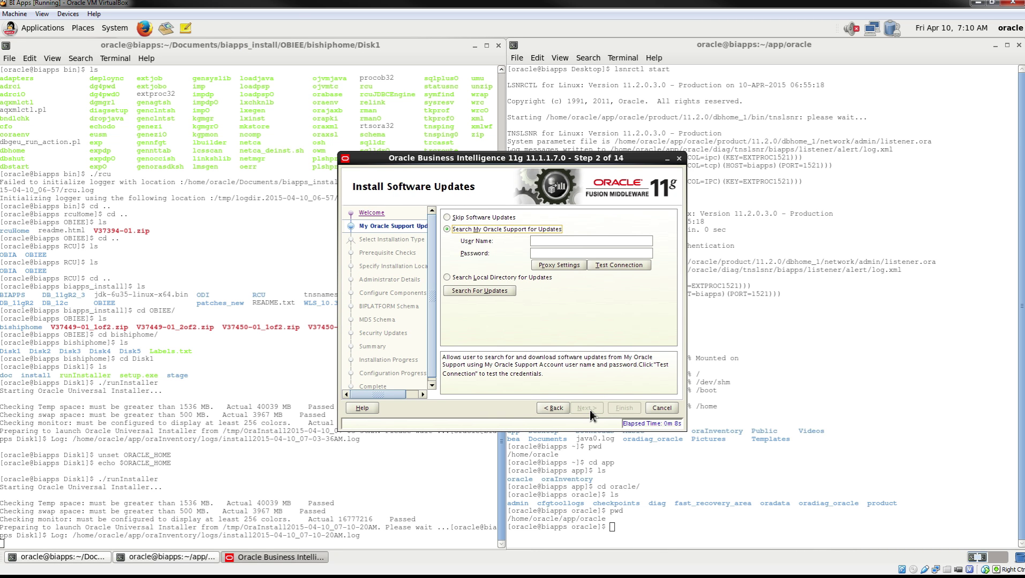
{"action": "left_click", "coordinate": [467, 218]}
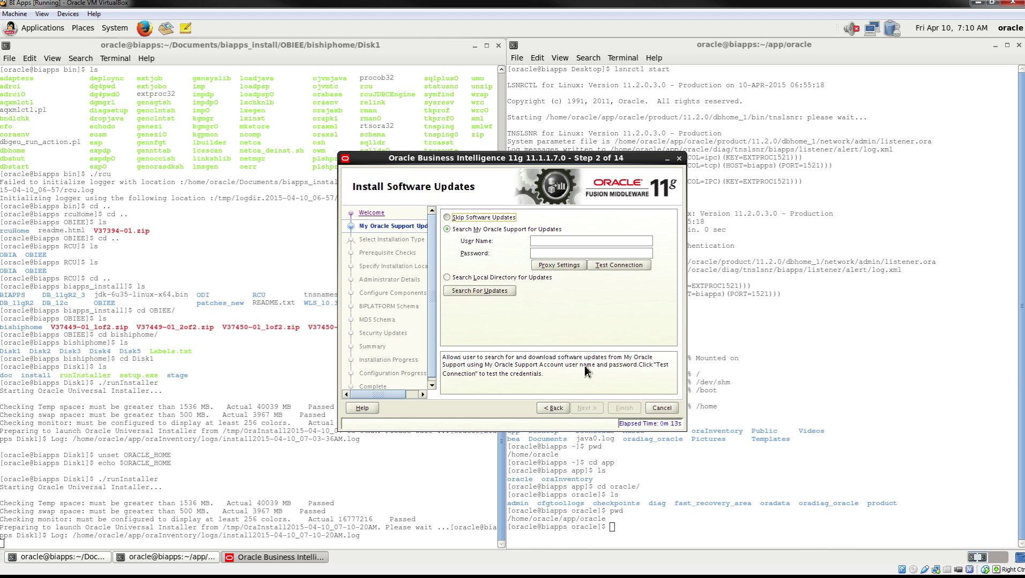
{"action": "left_click", "coordinate": [586, 408]}
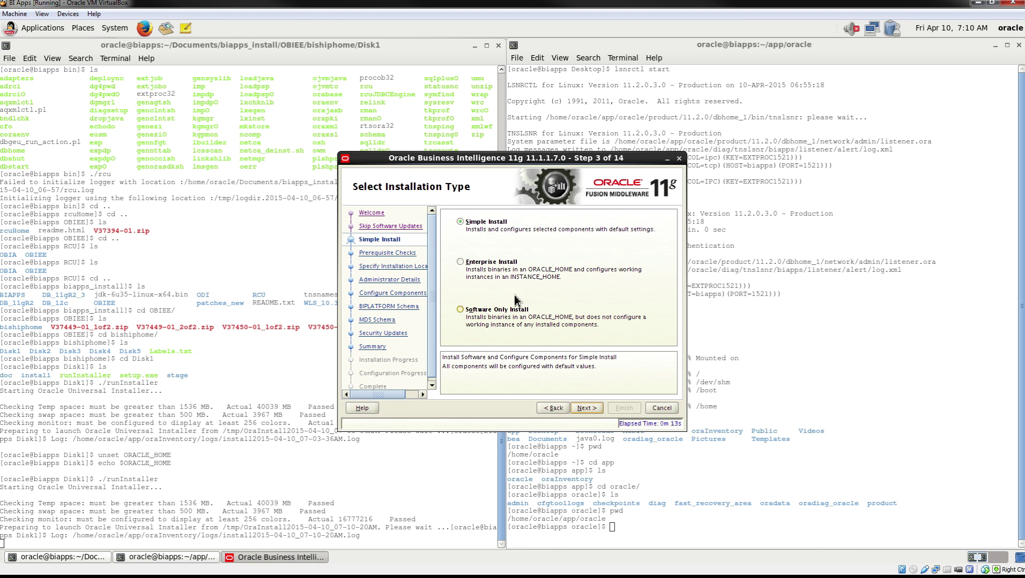
{"action": "left_click", "coordinate": [498, 275]}
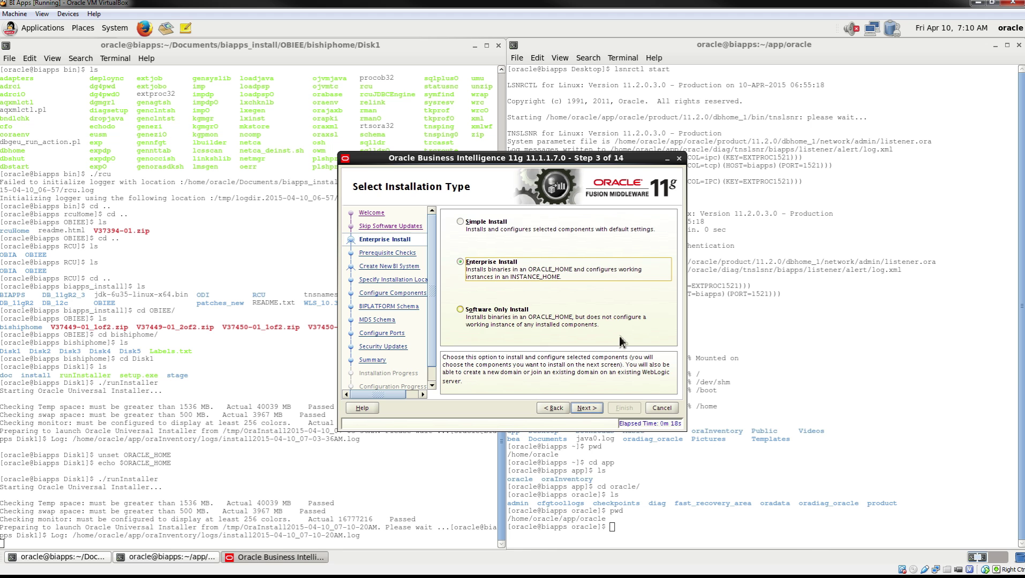
{"action": "left_click", "coordinate": [584, 408]}
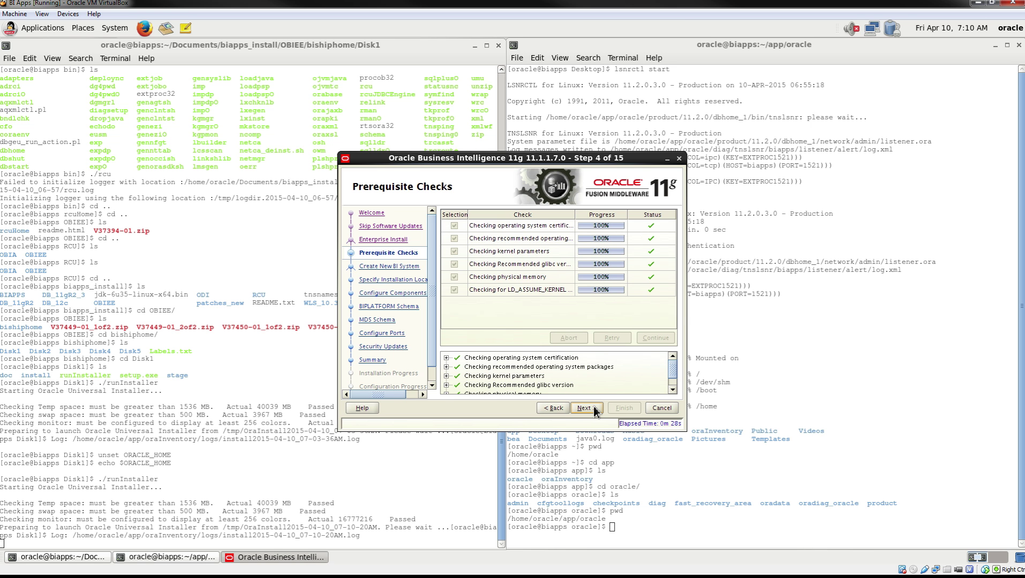
{"action": "left_click", "coordinate": [584, 408]}
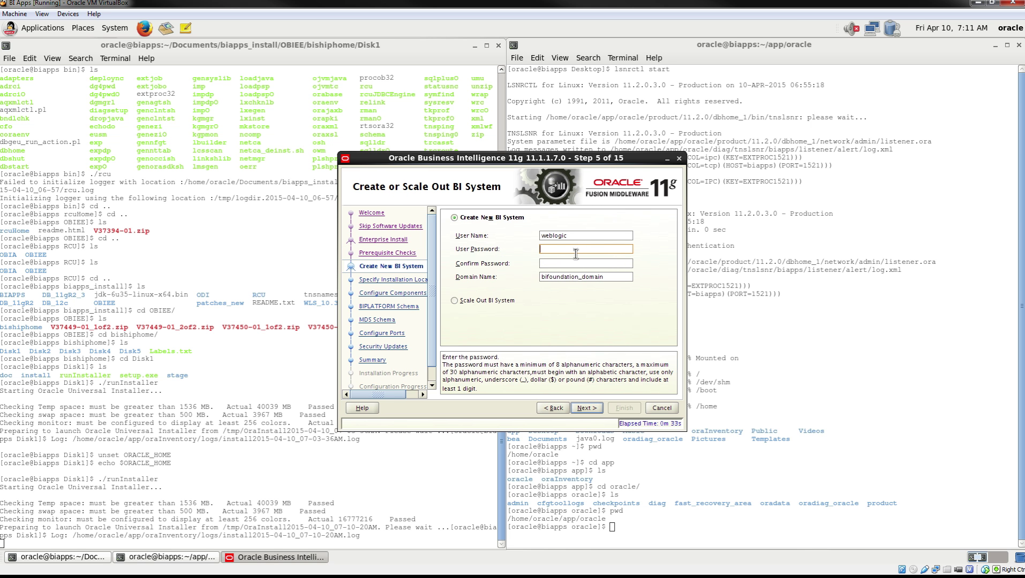
Enter and confirm the weblogic admin password and continue to the installation location
{"action": "key", "text": "Tab"}
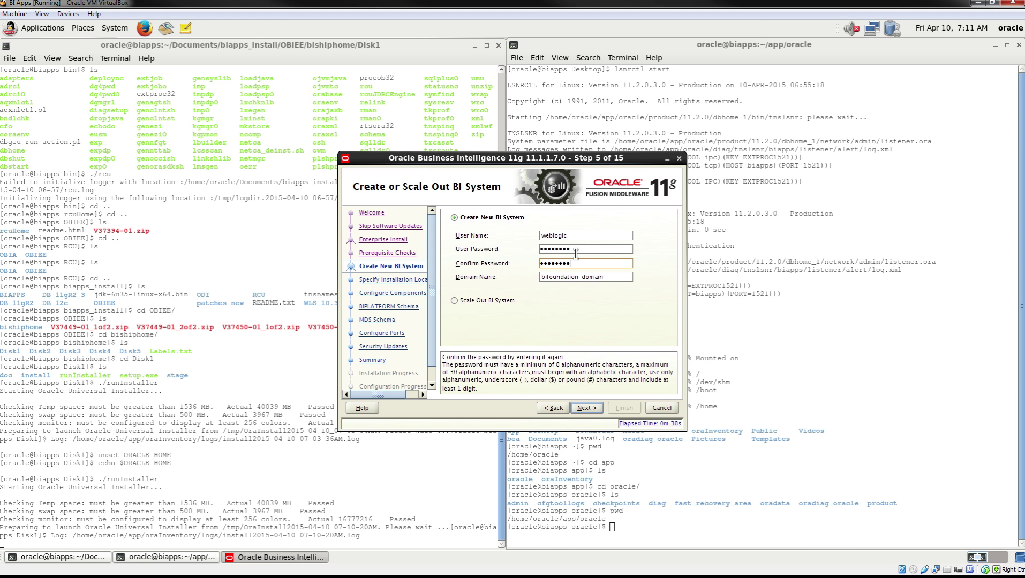
{"action": "left_click", "coordinate": [591, 409]}
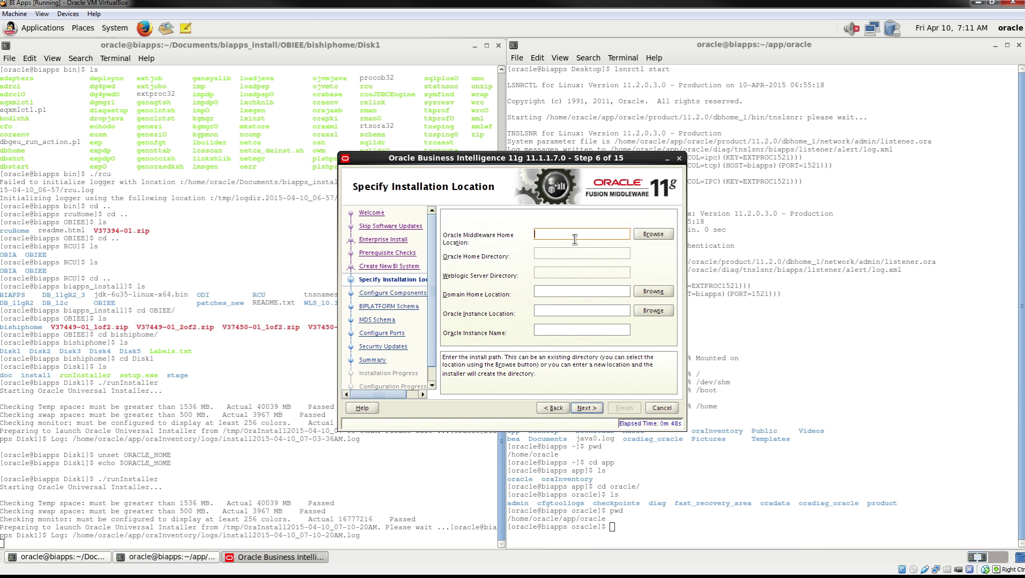
Set Middleware home to /home/oracle/app/oracle/Middleware, auto-fill the other locations, and keep all four components
{"action": "type", "text": "/home/oracle/app/"}
{"action": "type", "text": "oracle/Mid"}
{"action": "type", "text": "dleware"}
{"action": "left_click", "coordinate": [560, 293]}
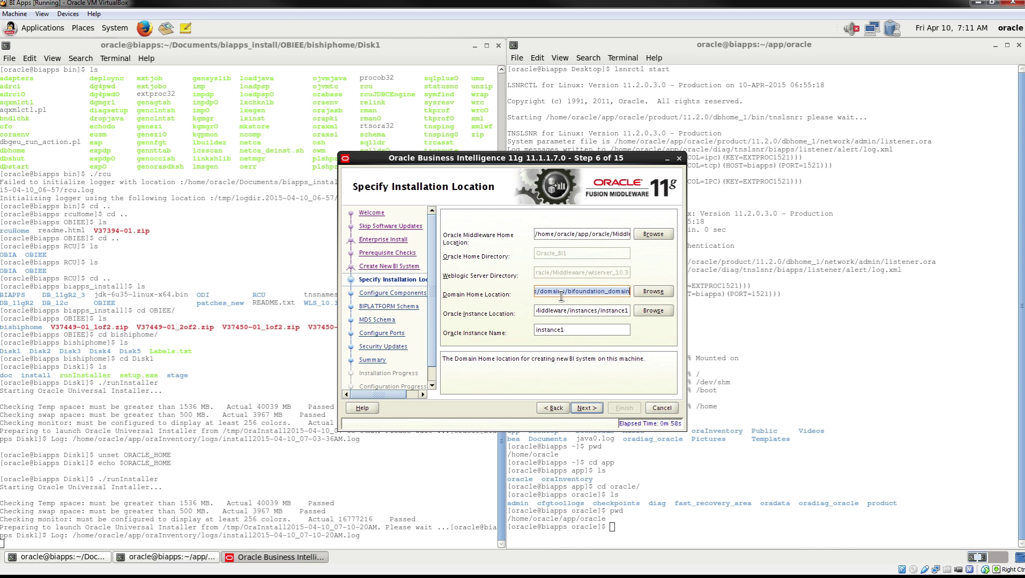
{"action": "left_click", "coordinate": [597, 411]}
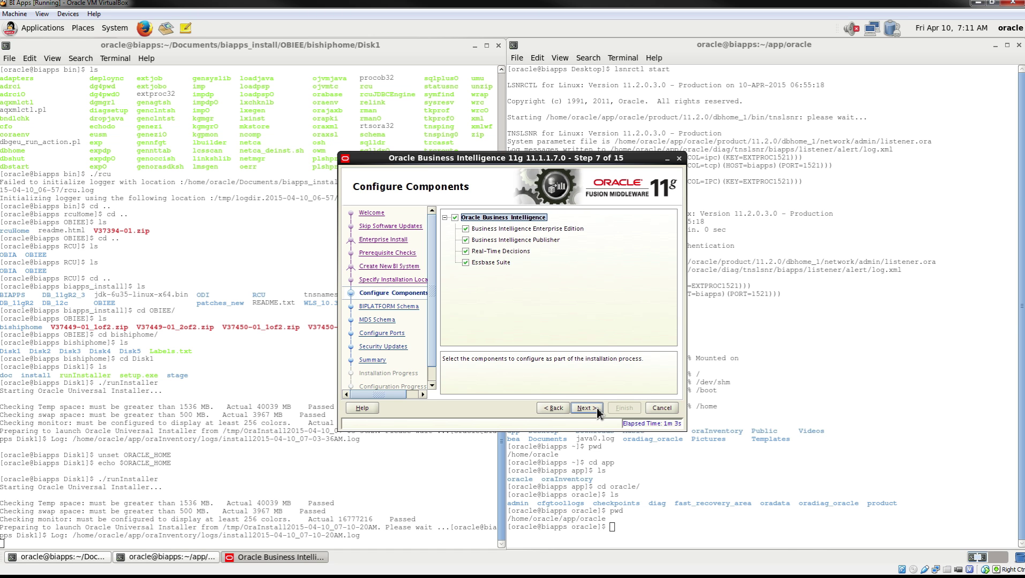
{"action": "left_click", "coordinate": [596, 411]}
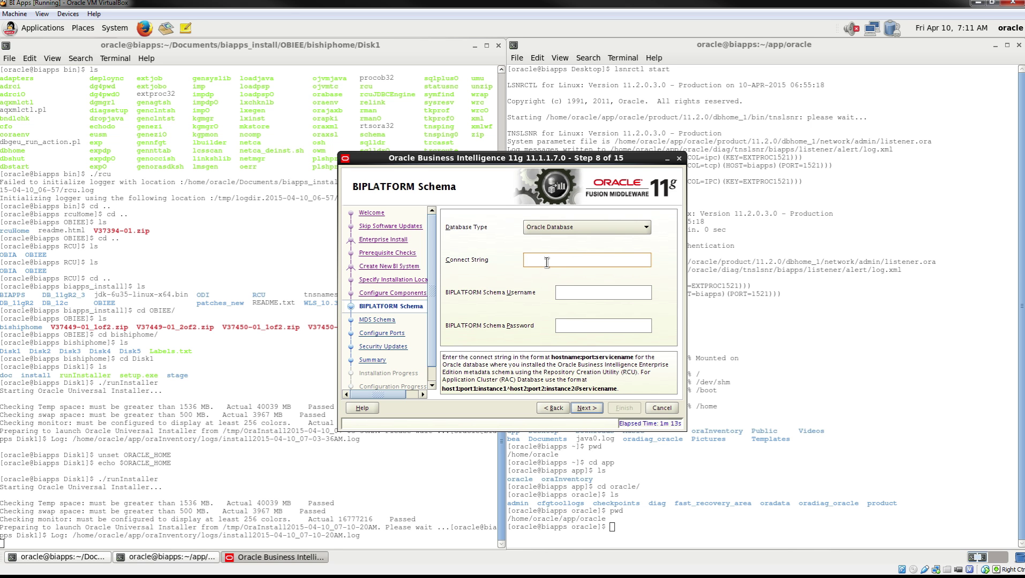
Keep Oracle Database as the database type and enter connect string biapps:1521:orcl
{"action": "left_click", "coordinate": [559, 227]}
{"action": "left_click", "coordinate": [559, 227]}
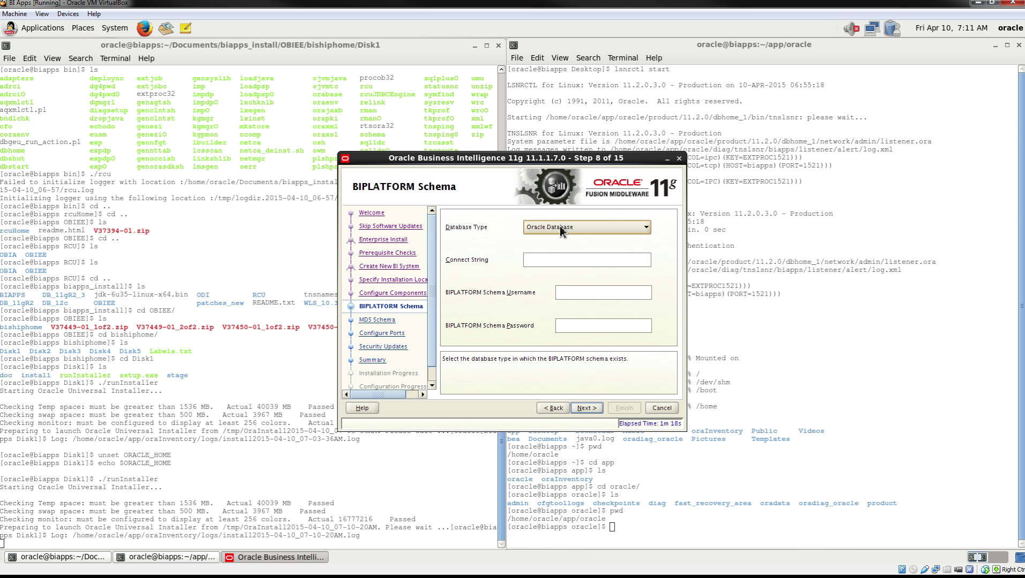
{"action": "left_click", "coordinate": [559, 261]}
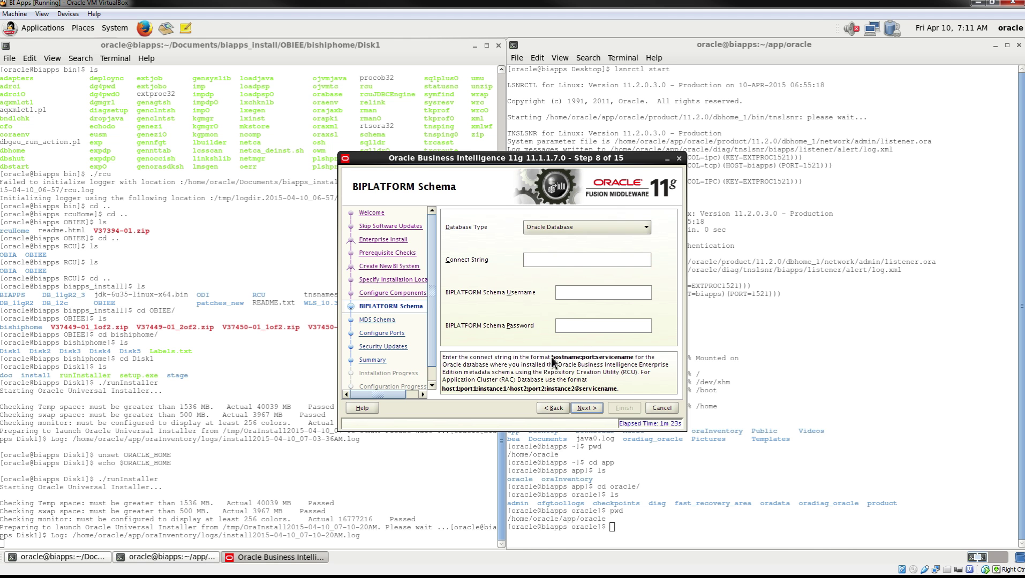
{"action": "left_click_drag", "start_coordinate": [551, 357], "coordinate": [640, 360]}
{"action": "left_click", "coordinate": [557, 259]}
{"action": "type", "text": "biapps:1521:orcl"}
Enter schema username DEV_BIPLATFORM and the schema password, then continue to the MDS schema
{"action": "left_click", "coordinate": [582, 293]}
{"action": "type", "text": "DEVp_"}
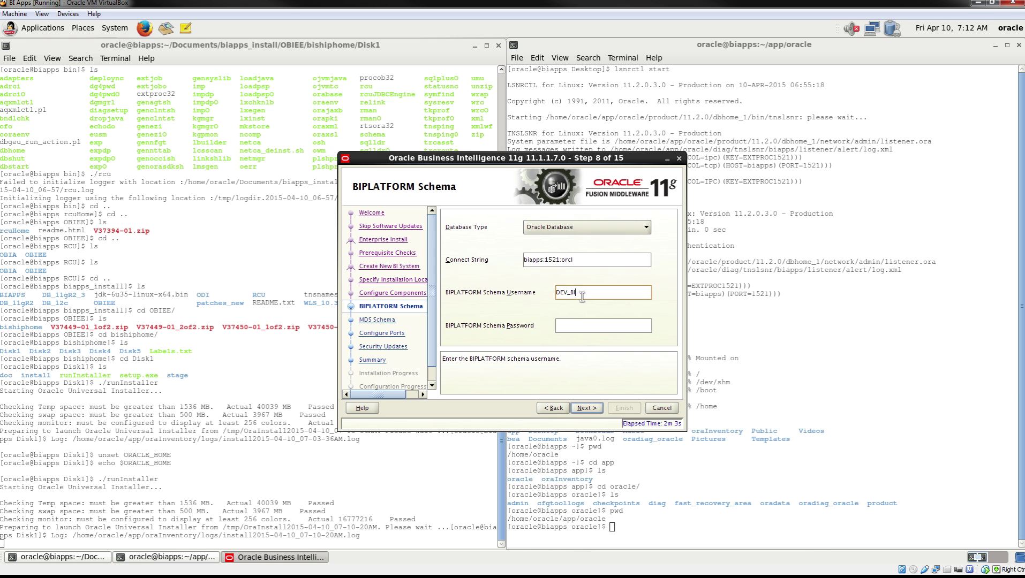
{"action": "type", "text": "LATFORM"}
{"action": "left_click_drag", "start_coordinate": [562, 293], "coordinate": [558, 294]}
{"action": "left_click", "coordinate": [576, 295]}
{"action": "left_click", "coordinate": [621, 292], "text": "shift"}
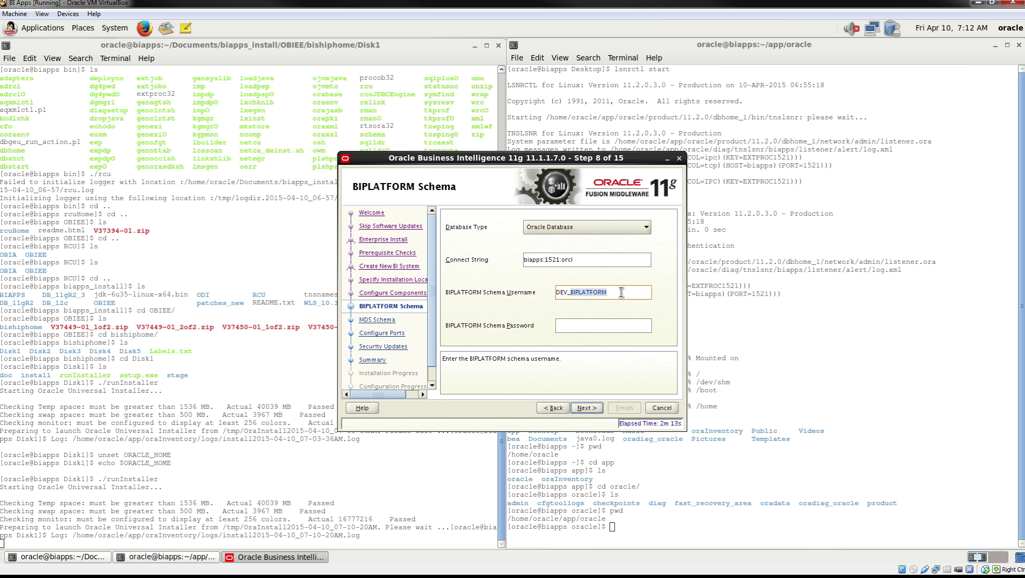
{"action": "left_click", "coordinate": [599, 328]}
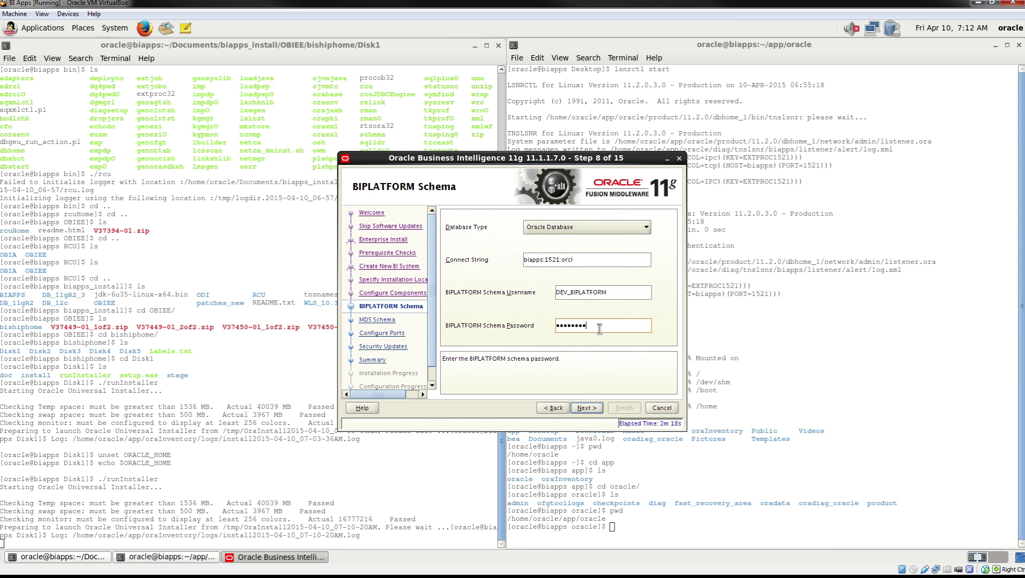
{"action": "left_click", "coordinate": [587, 408]}
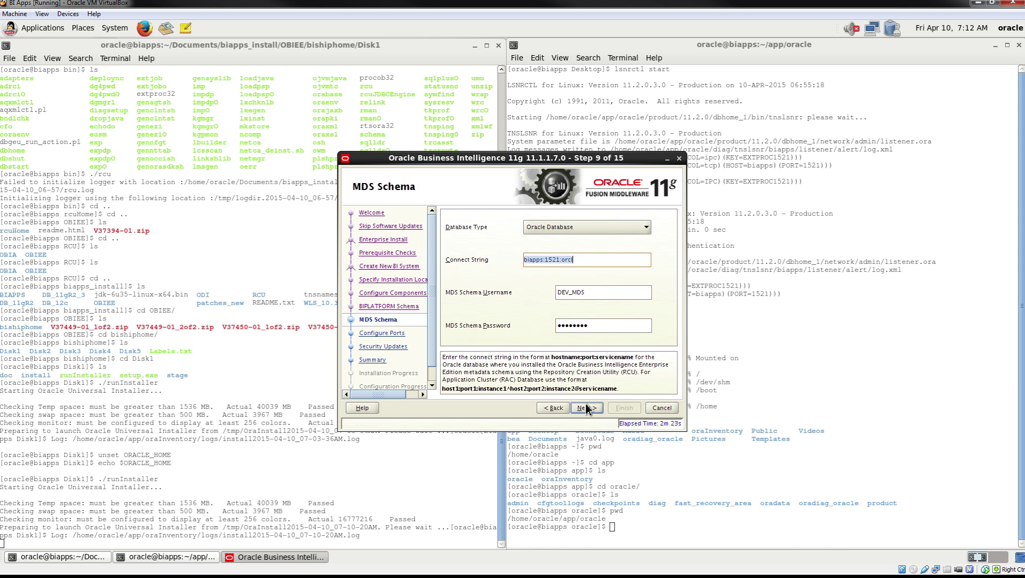
Review the prefilled DEV_MDS username and password and accept the MDS schema settings
{"action": "left_click", "coordinate": [621, 292]}
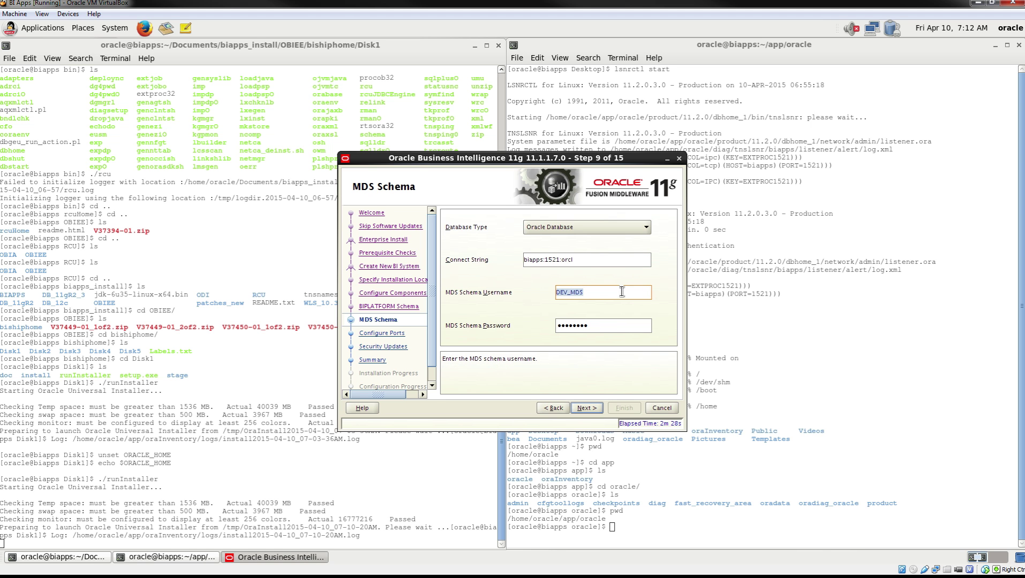
{"action": "left_click", "coordinate": [611, 293]}
{"action": "left_click_drag", "start_coordinate": [568, 293], "coordinate": [553, 300]}
{"action": "left_click", "coordinate": [597, 294]}
{"action": "left_click", "coordinate": [589, 329]}
{"action": "left_click", "coordinate": [594, 329]}
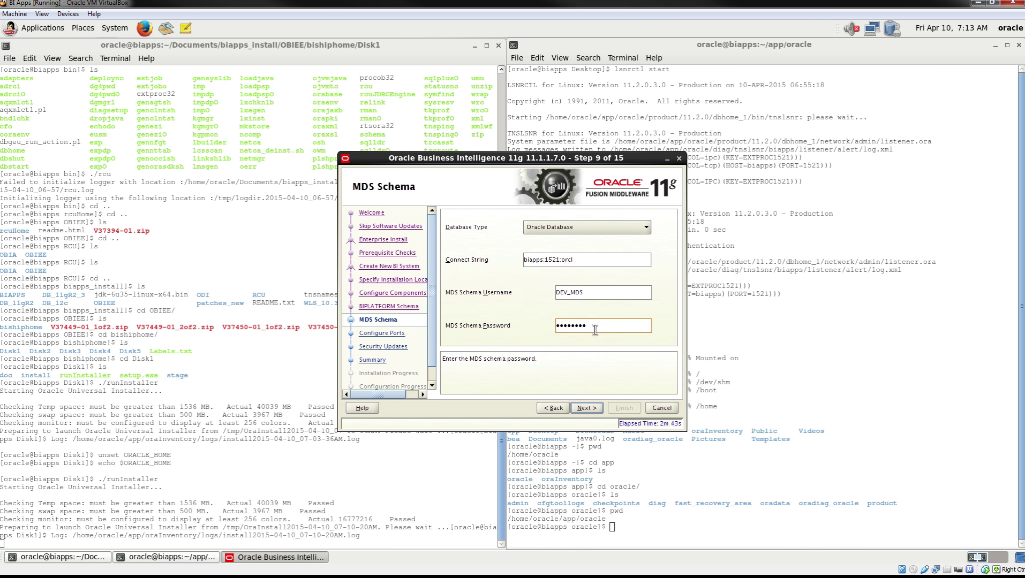
{"action": "left_click", "coordinate": [585, 408]}
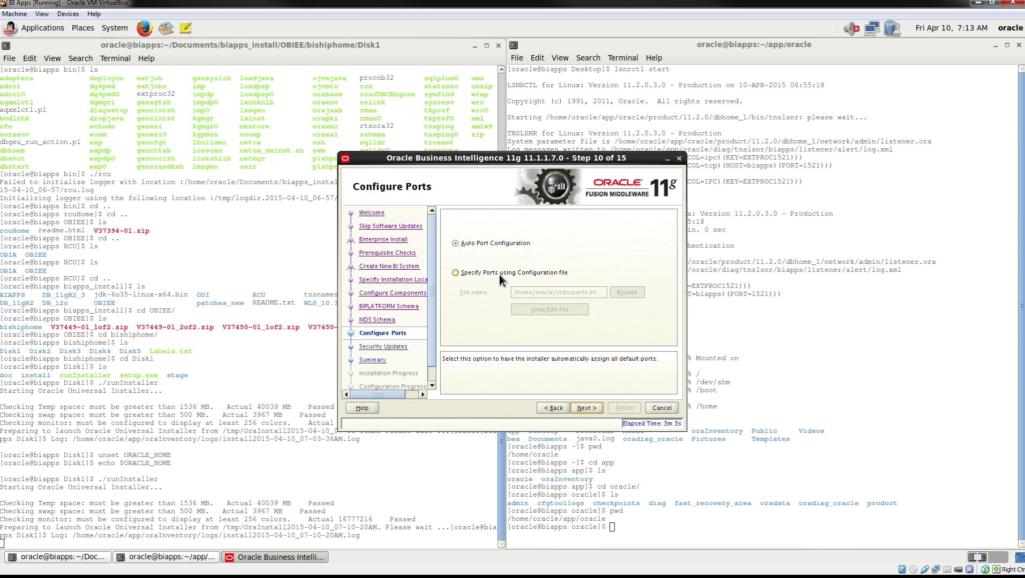
Keep automatic port configuration and decline security updates, confirming to proceed without an e-mail address
{"action": "left_click", "coordinate": [587, 408]}
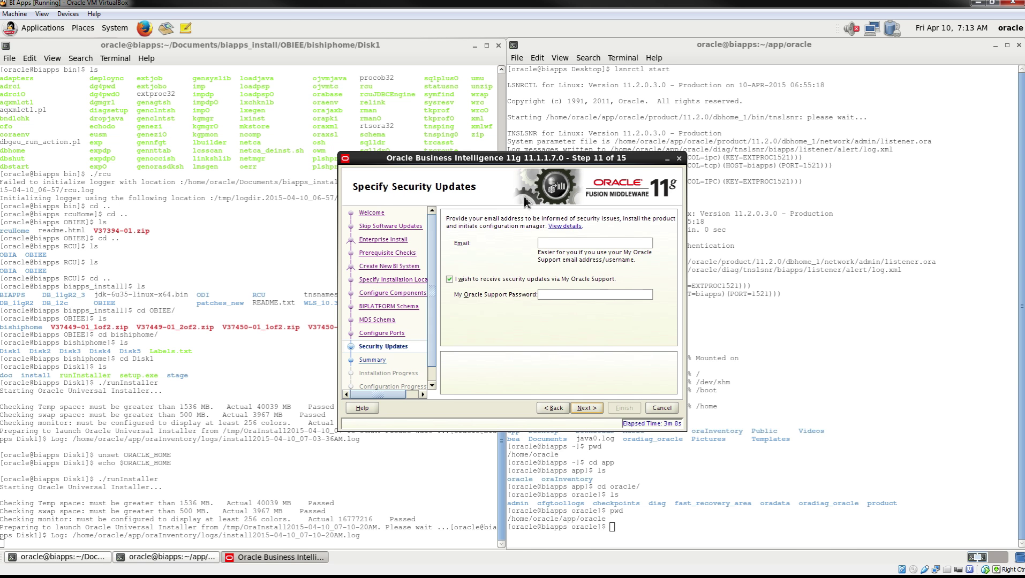
{"action": "left_click", "coordinate": [474, 279]}
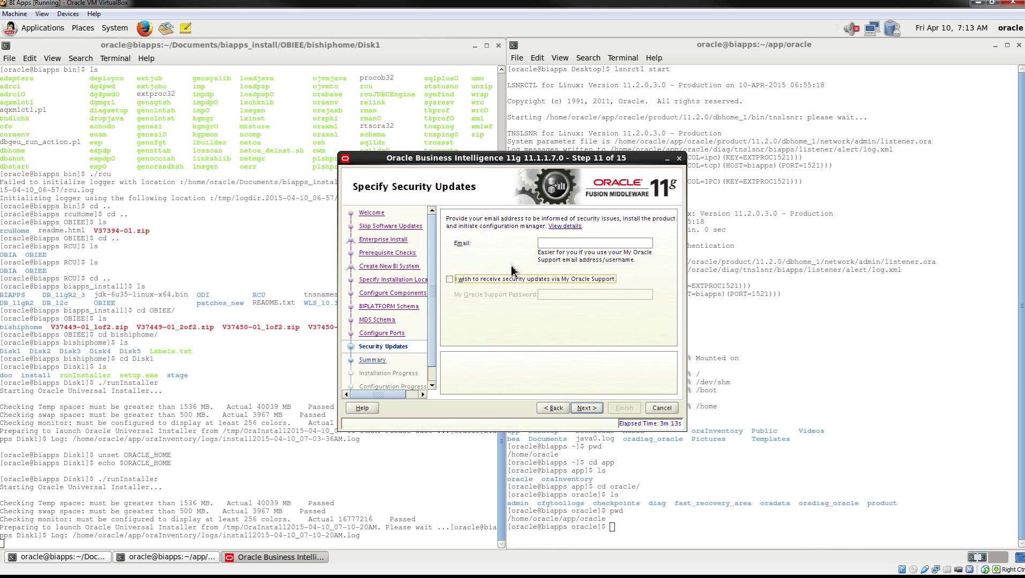
{"action": "left_click", "coordinate": [595, 410]}
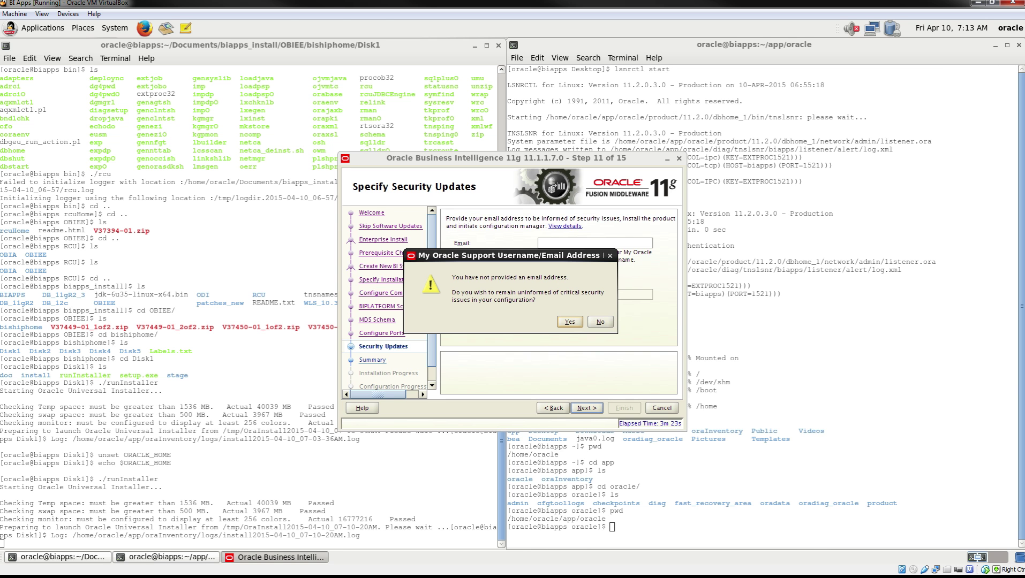
{"action": "left_click", "coordinate": [570, 322]}
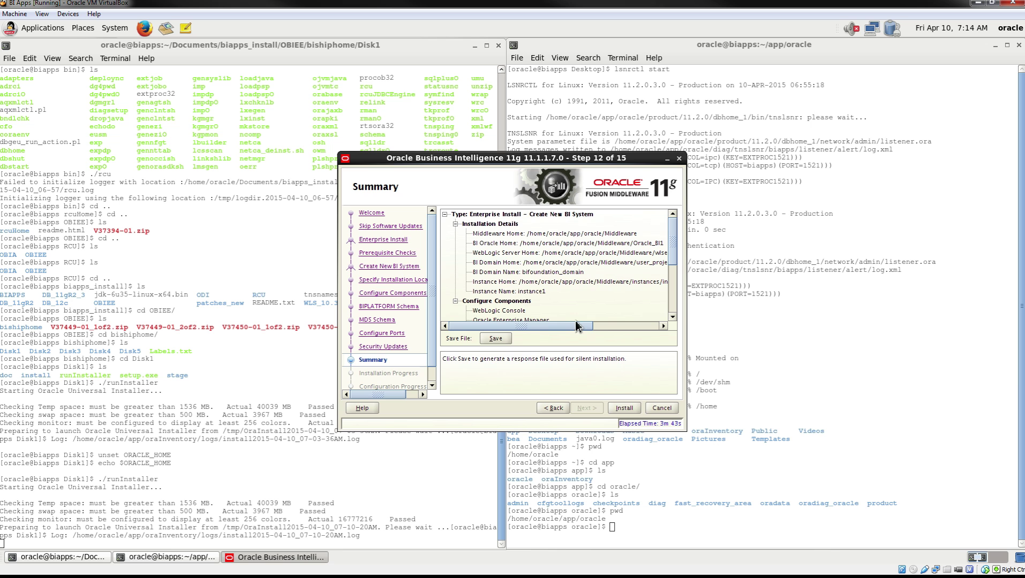
Start the install from the Summary page and let it run to step 15 Complete
{"action": "mouse_move", "coordinate": [577, 329]}
{"action": "left_mouse_down"}
{"action": "mouse_move", "coordinate": [621, 328]}
{"action": "mouse_move", "coordinate": [577, 328]}
{"action": "left_mouse_up"}
{"action": "left_click", "coordinate": [631, 410]}
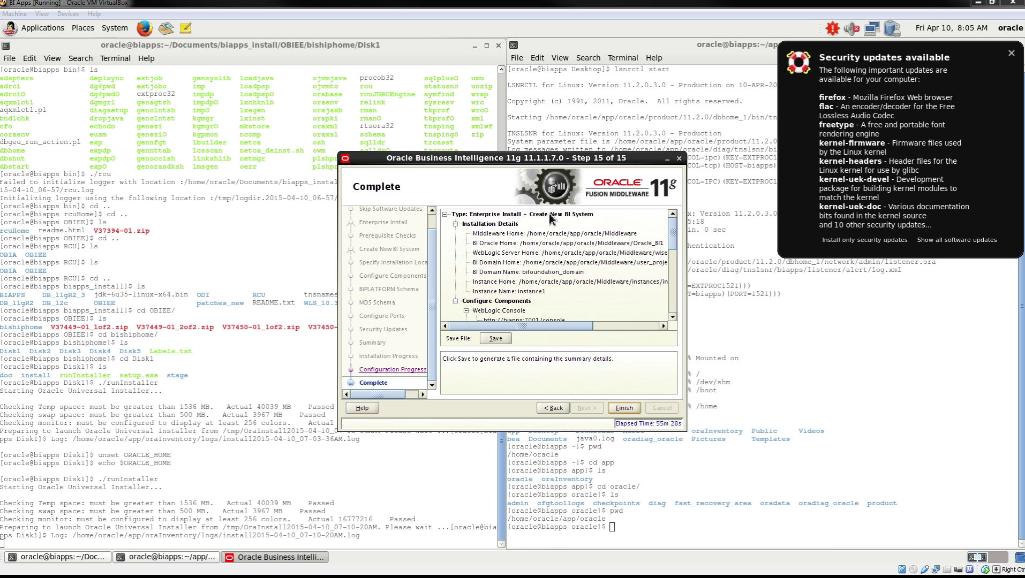
Review the completion summary without saving it, finish the installer, and dismiss the security updates notice
{"action": "scroll", "coordinate": [676, 235], "scroll_direction": "down", "scroll_amount": 1}
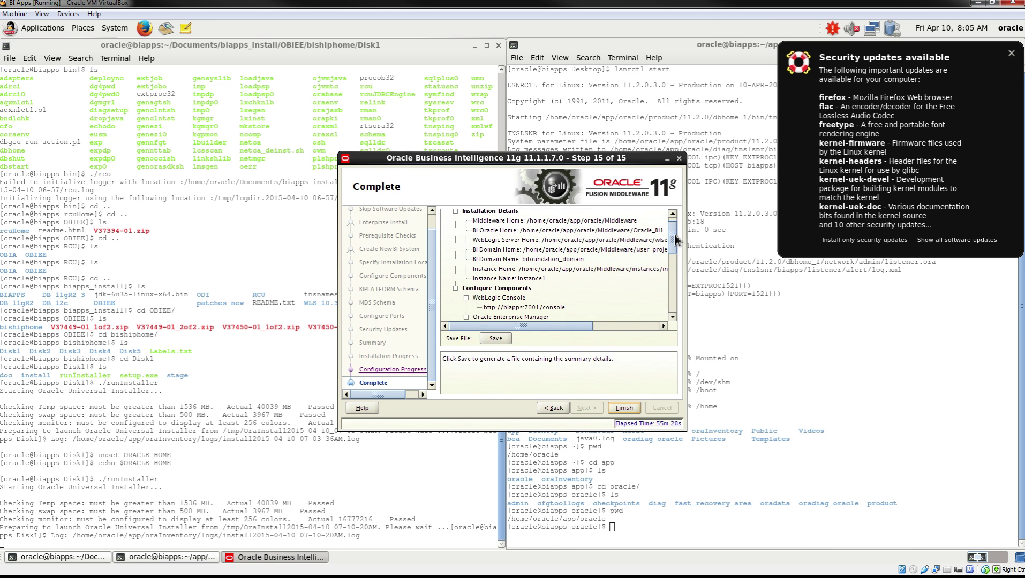
{"action": "left_click", "coordinate": [494, 340]}
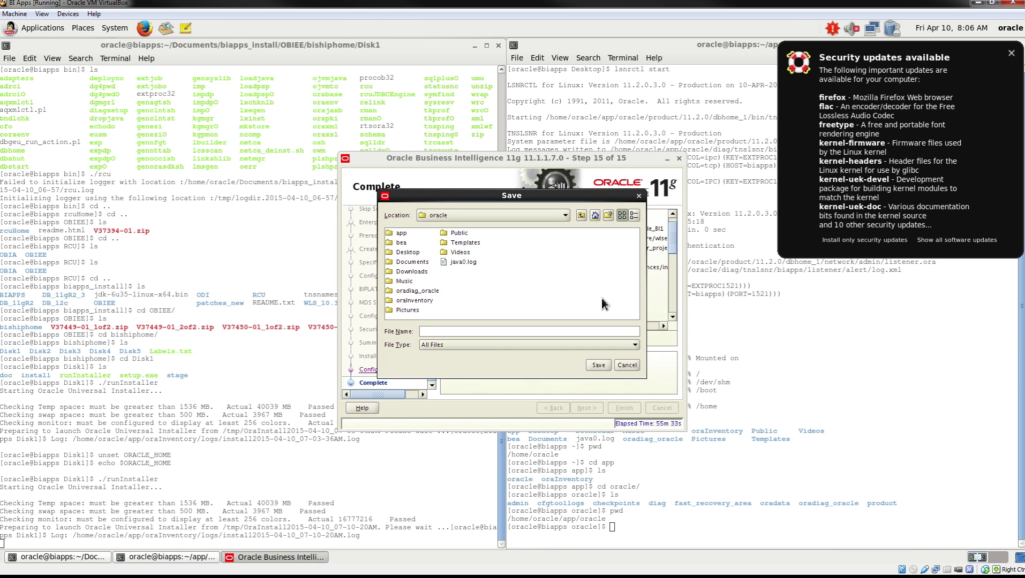
{"action": "left_click", "coordinate": [640, 196]}
{"action": "scroll", "coordinate": [676, 252], "scroll_direction": "down", "scroll_amount": 3}
{"action": "scroll", "coordinate": [675, 251], "scroll_direction": "up", "scroll_amount": 3}
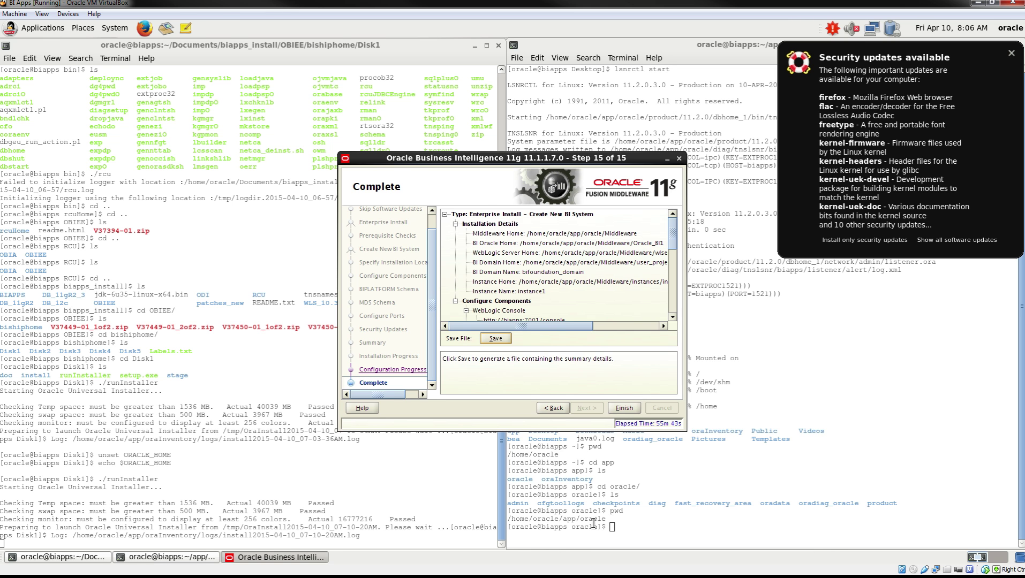
{"action": "left_click", "coordinate": [628, 410]}
{"action": "left_click", "coordinate": [1011, 53]}
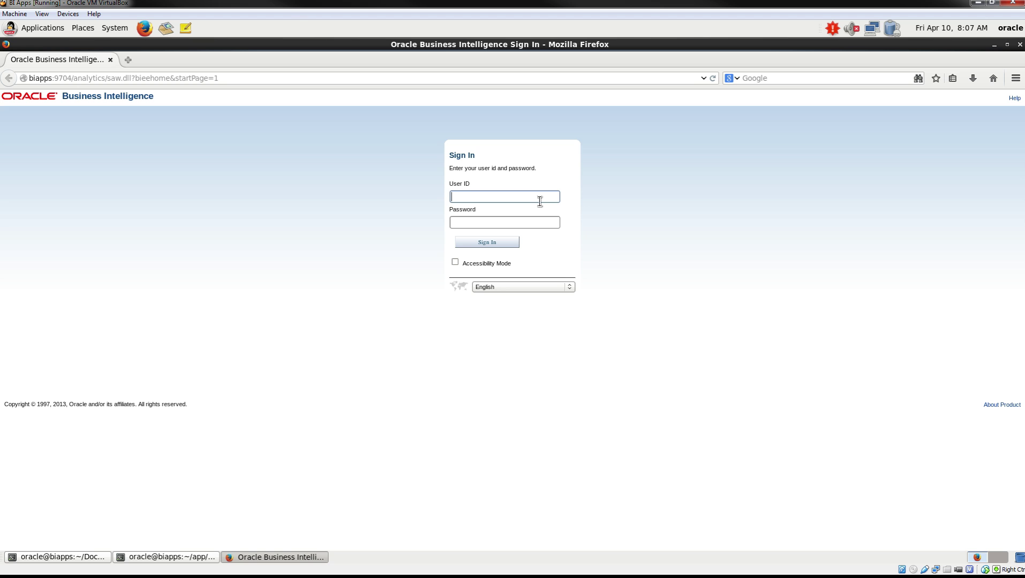
Sign in to BI Analytics with the administrator user ID and password
{"action": "type", "text": "weblogic"}
{"action": "key", "text": "Tab"}
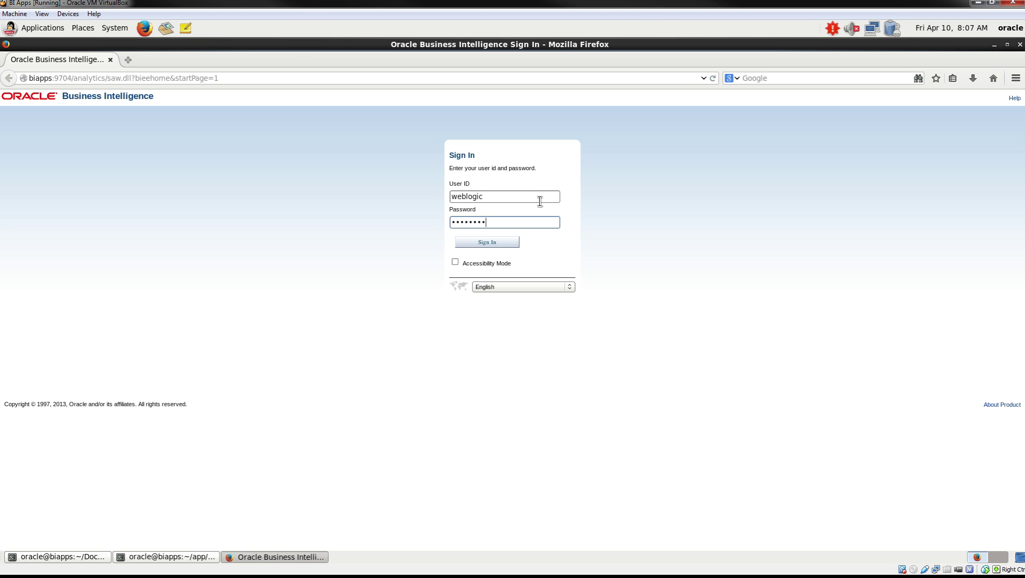
{"action": "left_click", "coordinate": [501, 245]}
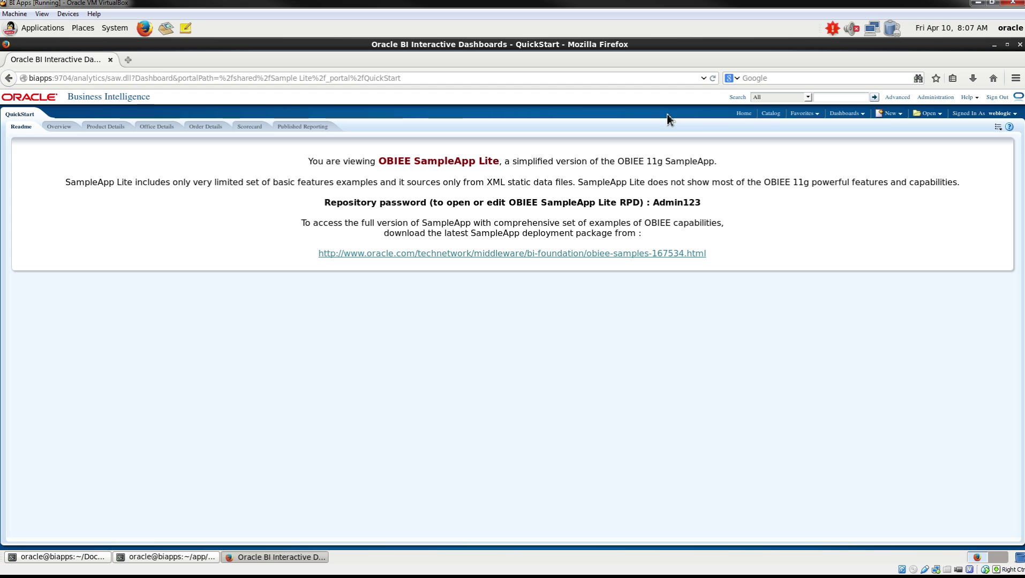
Go to Home, then Administration, and highlight the product version 11.1.1.7.0
{"action": "left_click", "coordinate": [752, 114]}
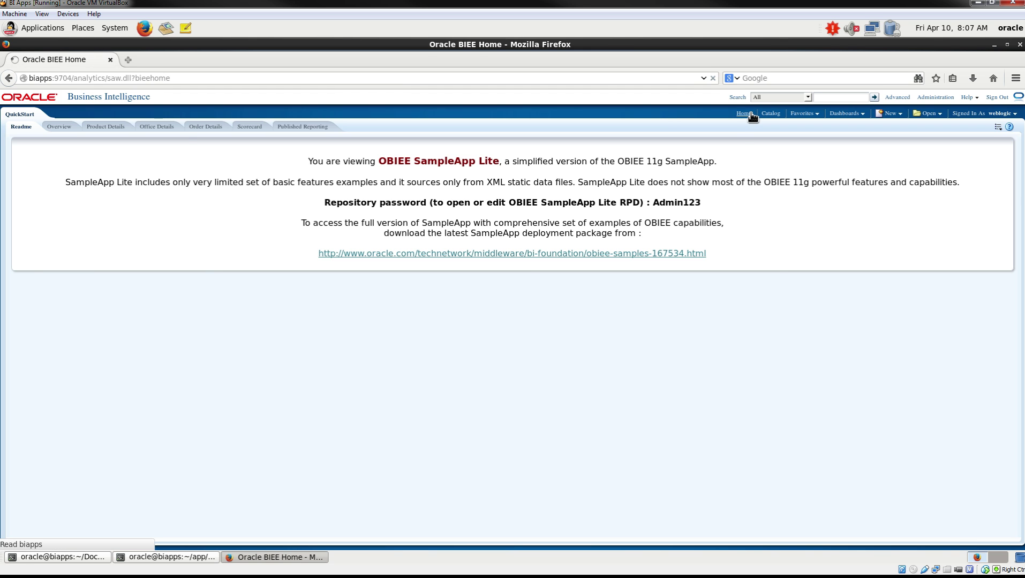
{"action": "left_click", "coordinate": [937, 98]}
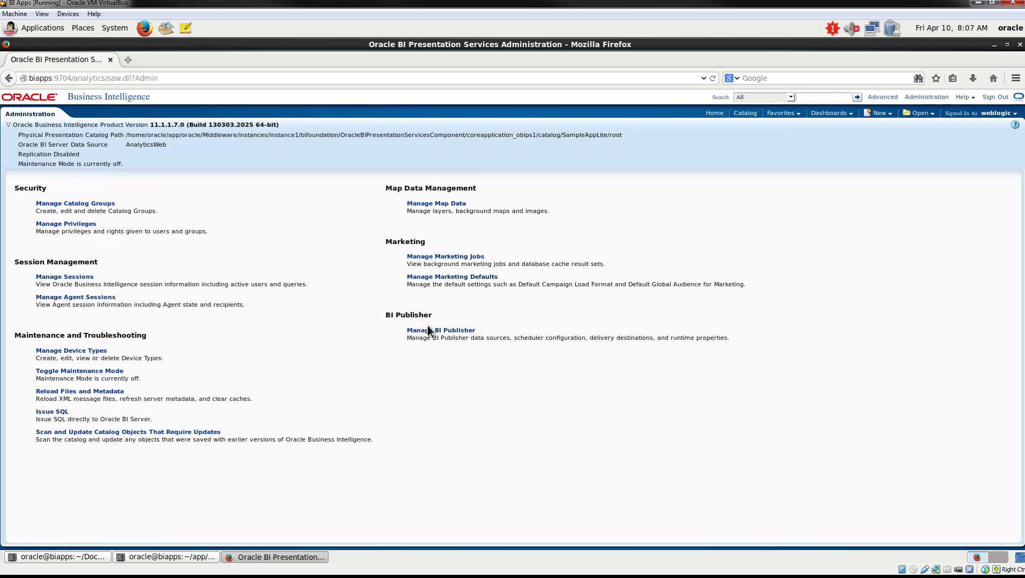
{"action": "left_click_drag", "start_coordinate": [151, 124], "coordinate": [188, 125]}
{"action": "left_click", "coordinate": [234, 155]}
{"action": "left_click", "coordinate": [161, 79]}
Load biapps:7001/em in the address bar to reach the Enterprise Manager login page
{"action": "triple_click", "coordinate": [161, 79]}
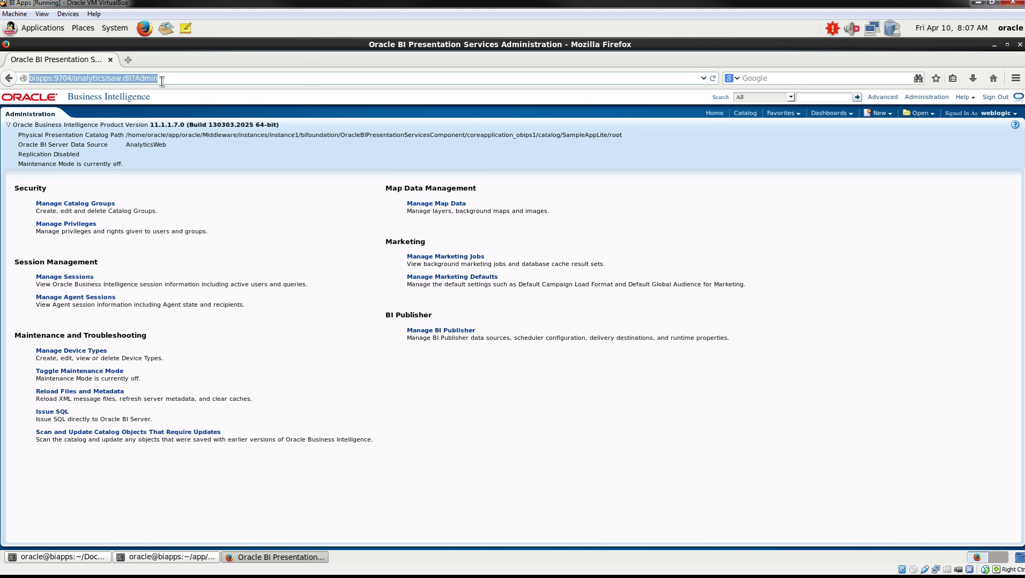
{"action": "type", "text": "biapps"}
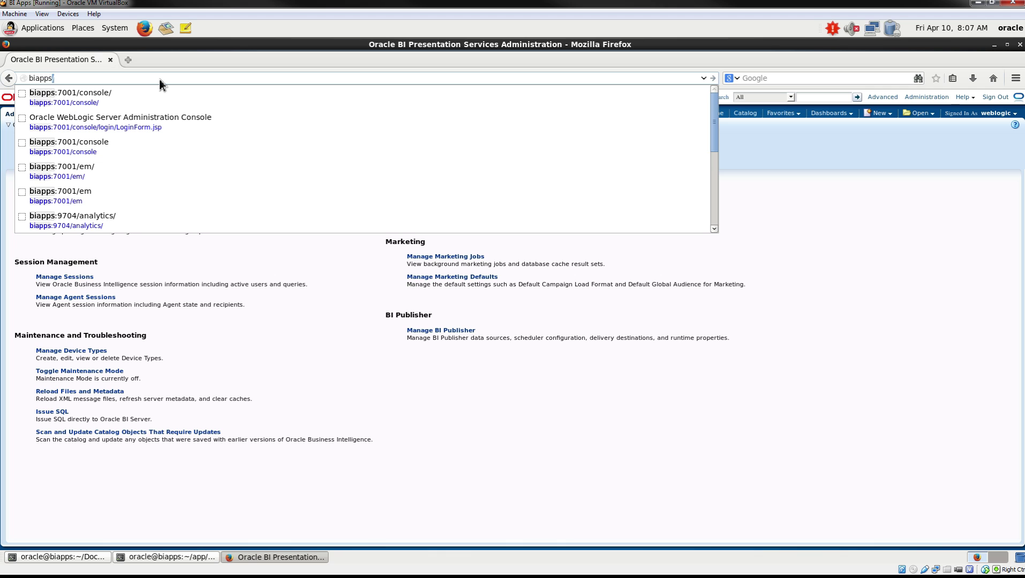
{"action": "type", "text": ":"}
{"action": "key", "text": "Down"}
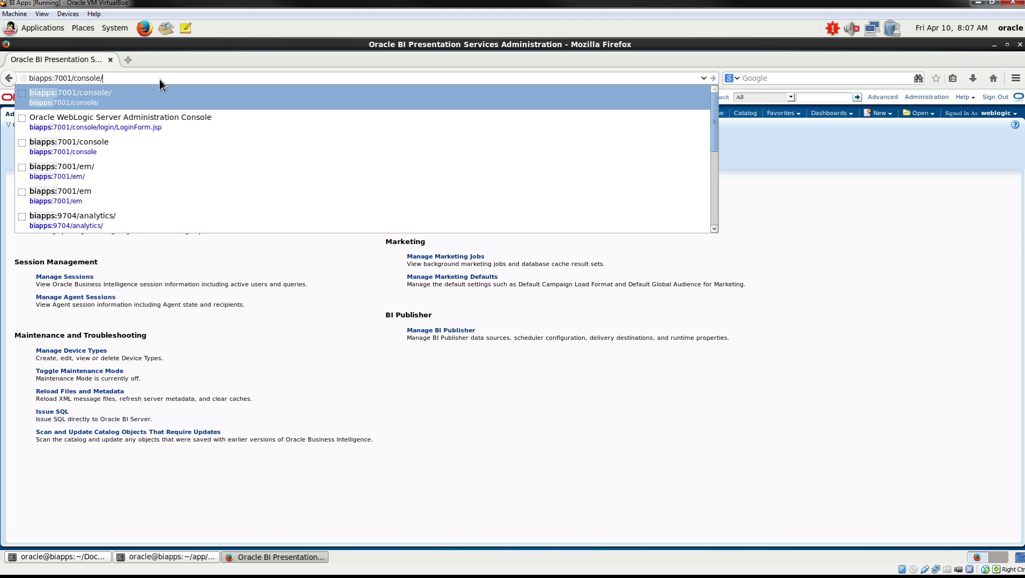
{"action": "key", "text": "BackSpace"}
{"action": "key", "text": "BackSpace"}
{"action": "key", "text": "BackSpace"}
{"action": "key", "text": "BackSpace"}
{"action": "key", "text": "BackSpace"}
{"action": "key", "text": "BackSpace"}
{"action": "key", "text": "BackSpace"}
{"action": "key", "text": "BackSpace"}
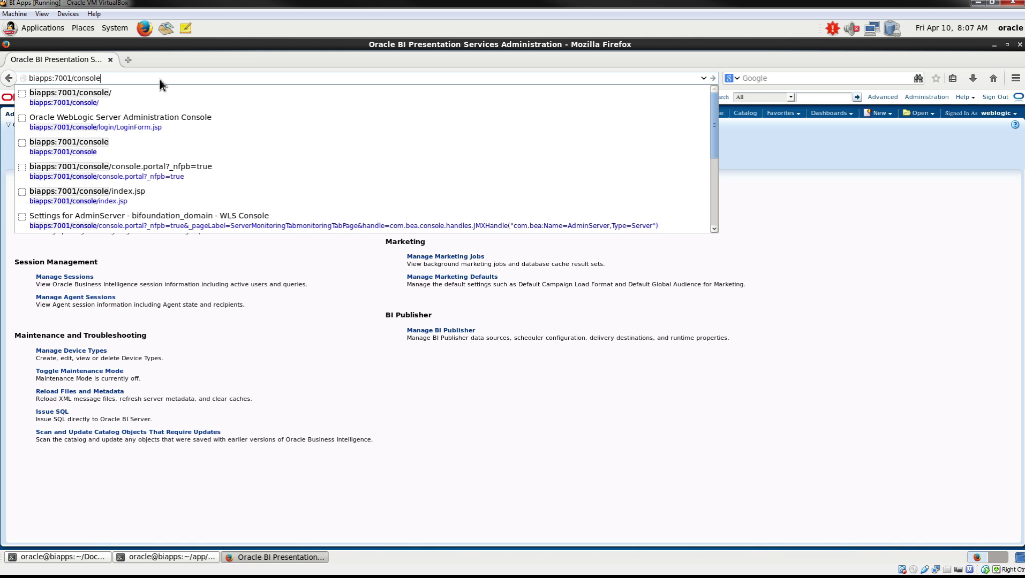
{"action": "type", "text": "em"}
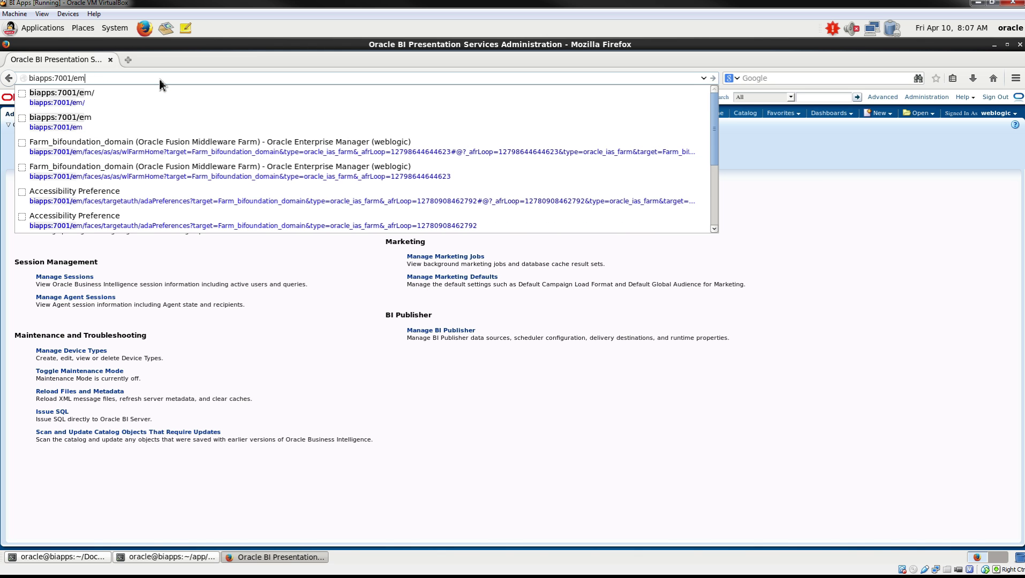
{"action": "key", "text": "Return"}
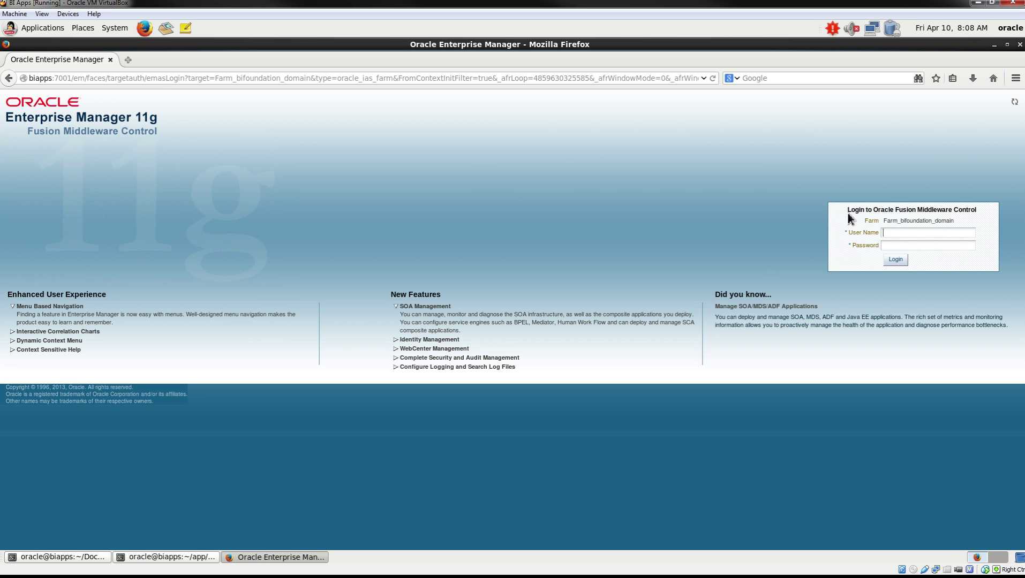
Sign in with the saved administrator login and continue past the accessibility preference prompt
{"action": "left_click", "coordinate": [925, 234]}
{"action": "key", "text": "Down"}
{"action": "key", "text": "Return"}
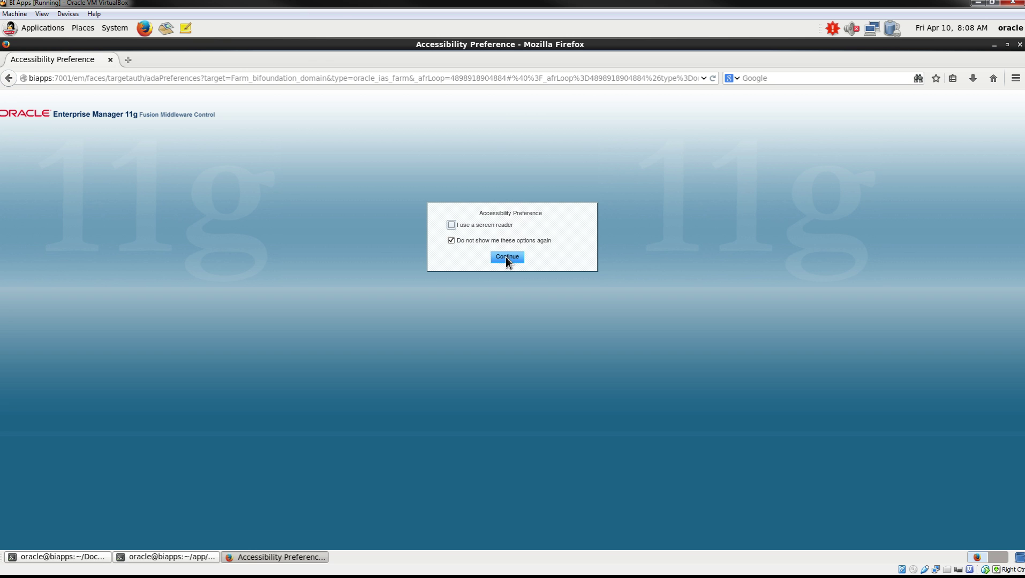
{"action": "left_click", "coordinate": [507, 257]}
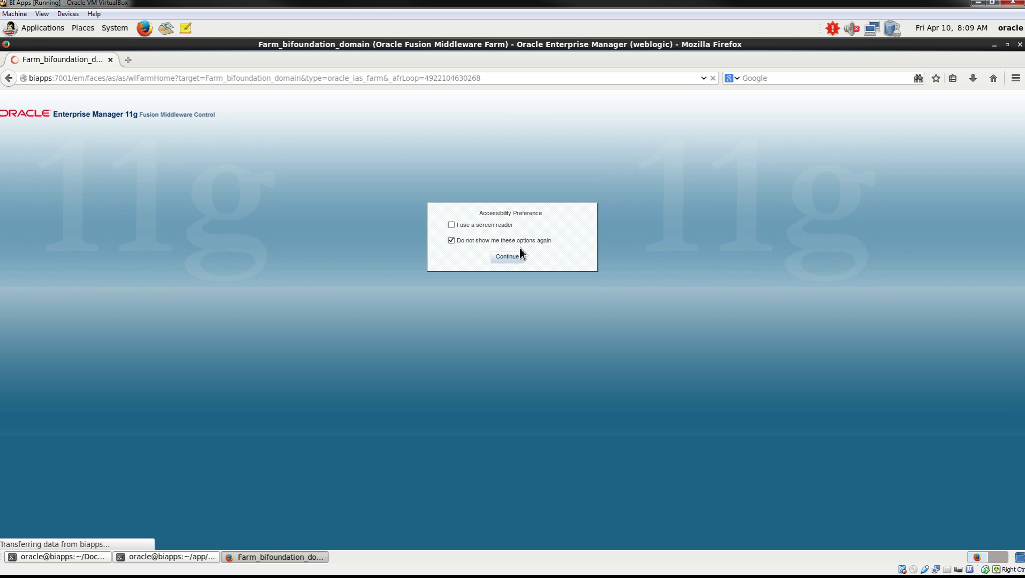
Review the farm's Deployments chart, then open bifoundation_domain under WebLogic Domain and expand its servers
{"action": "left_click", "coordinate": [517, 255]}
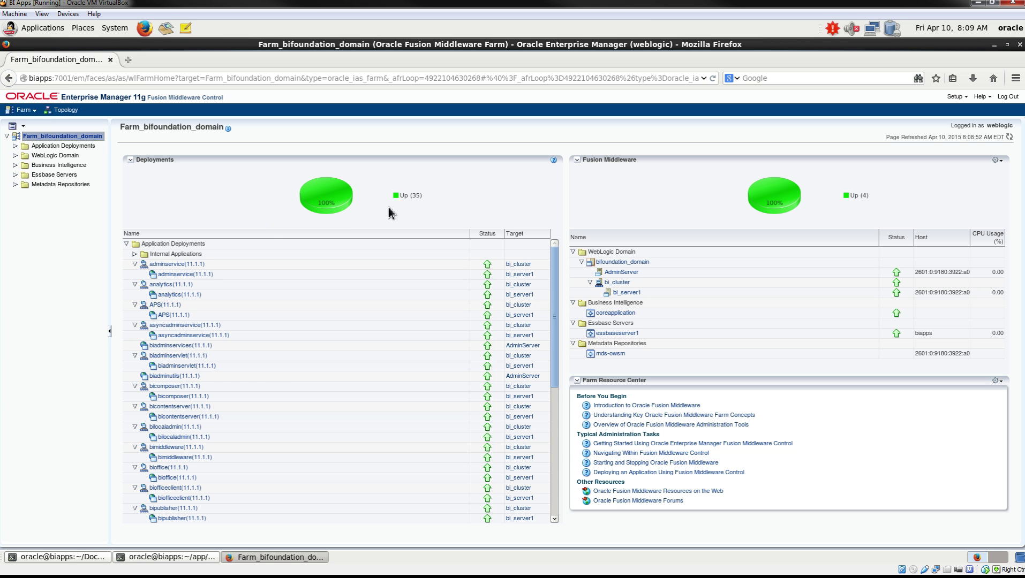
{"action": "mouse_move", "coordinate": [328, 197]}
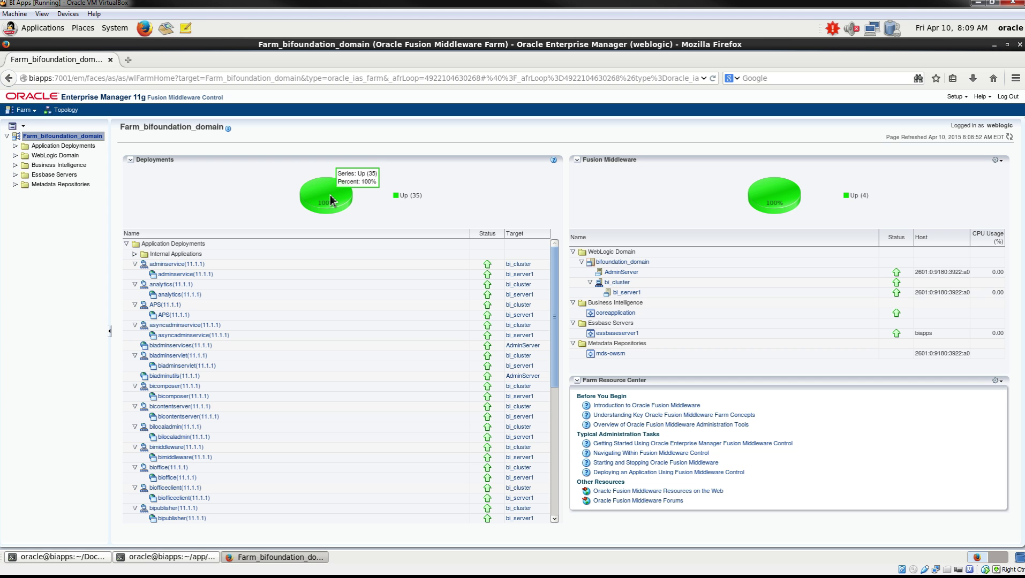
{"action": "scroll", "coordinate": [499, 297], "scroll_direction": "down", "scroll_amount": 2}
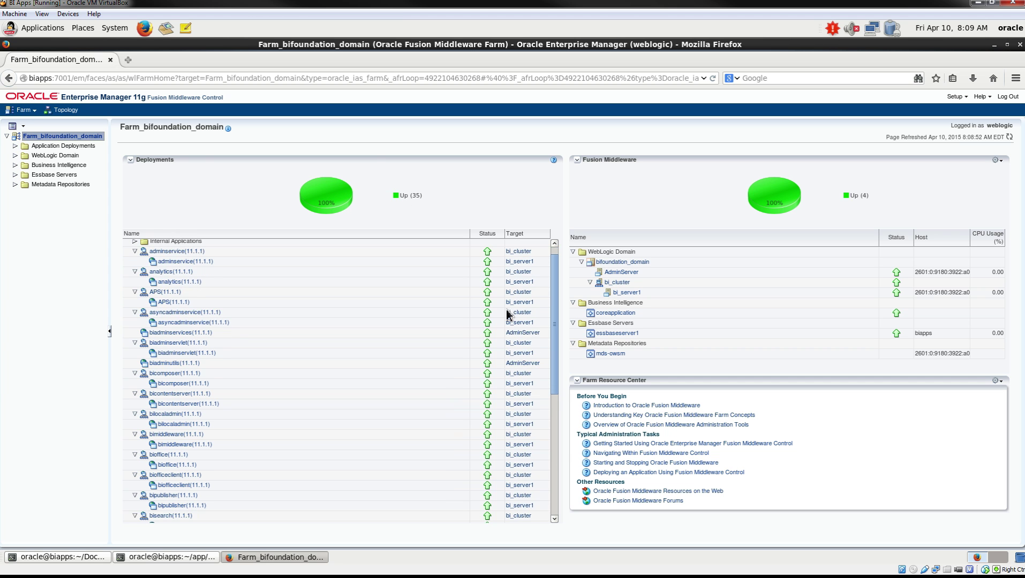
{"action": "scroll", "coordinate": [513, 331], "scroll_direction": "down", "scroll_amount": 1}
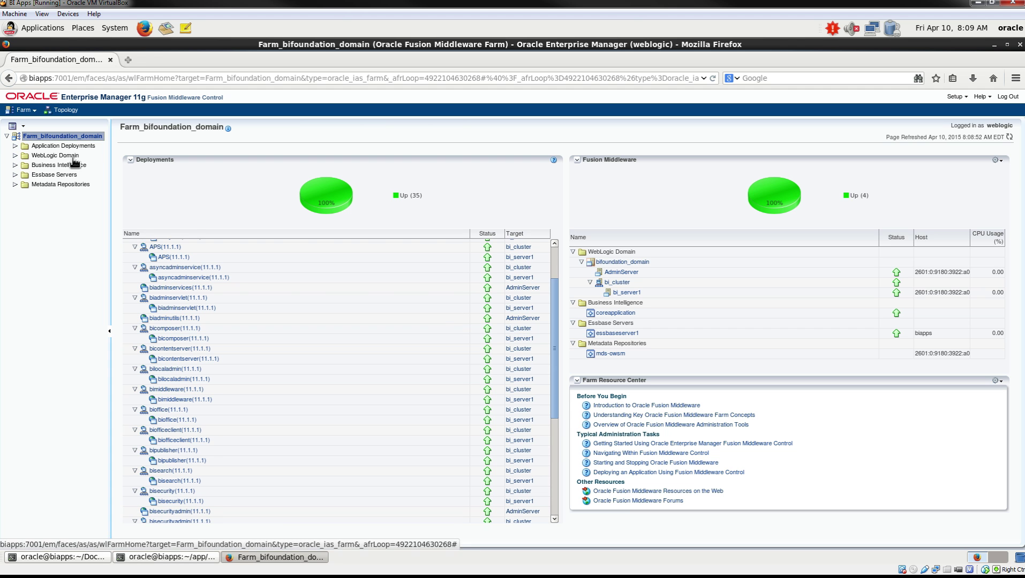
{"action": "left_click", "coordinate": [15, 155]}
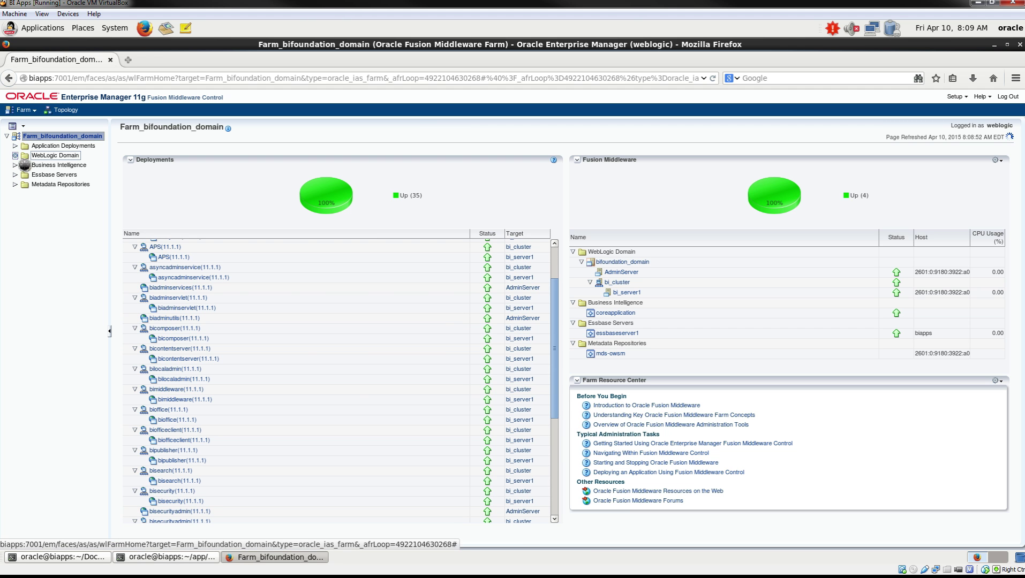
{"action": "left_click", "coordinate": [51, 166]}
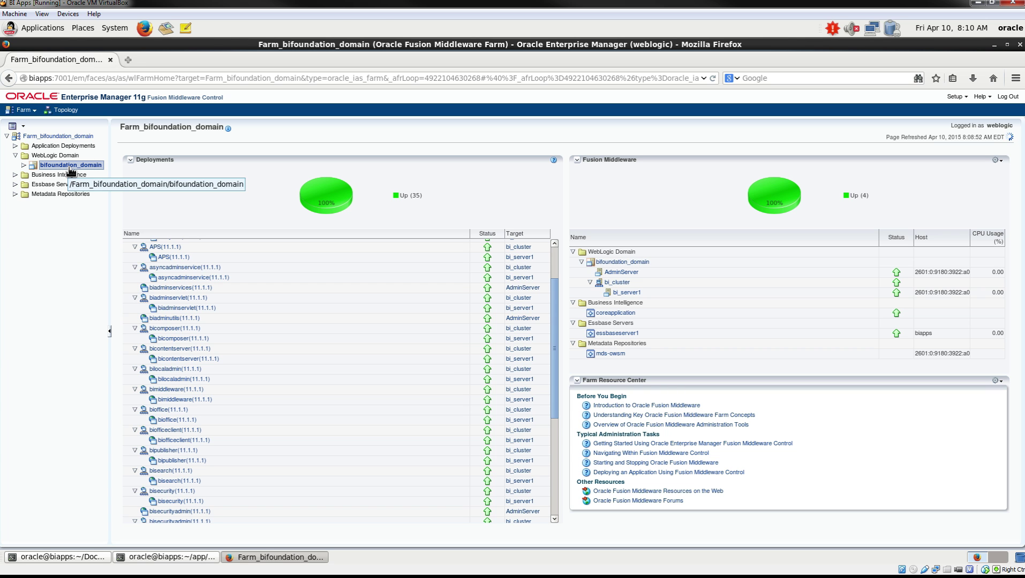
{"action": "left_click", "coordinate": [24, 165]}
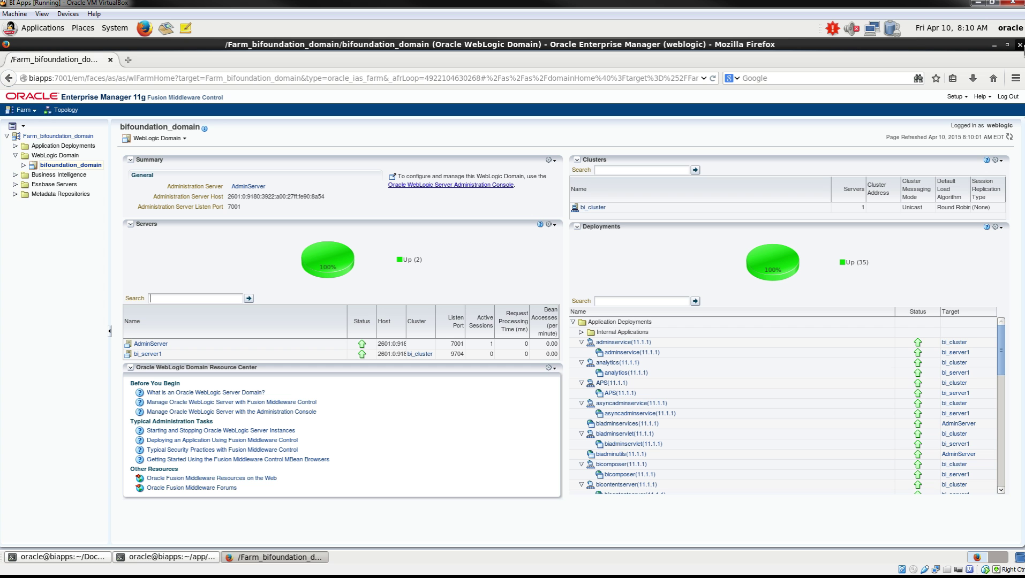
Close Firefox and get a fresh shell prompt in the Disk1 terminal
{"action": "left_click", "coordinate": [1019, 45]}
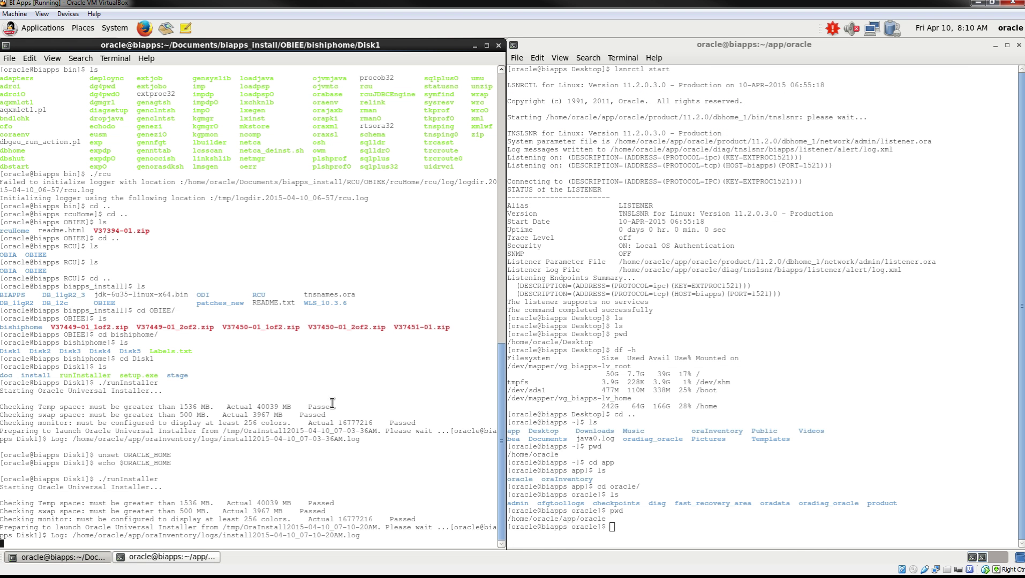
{"action": "left_click", "coordinate": [549, 472]}
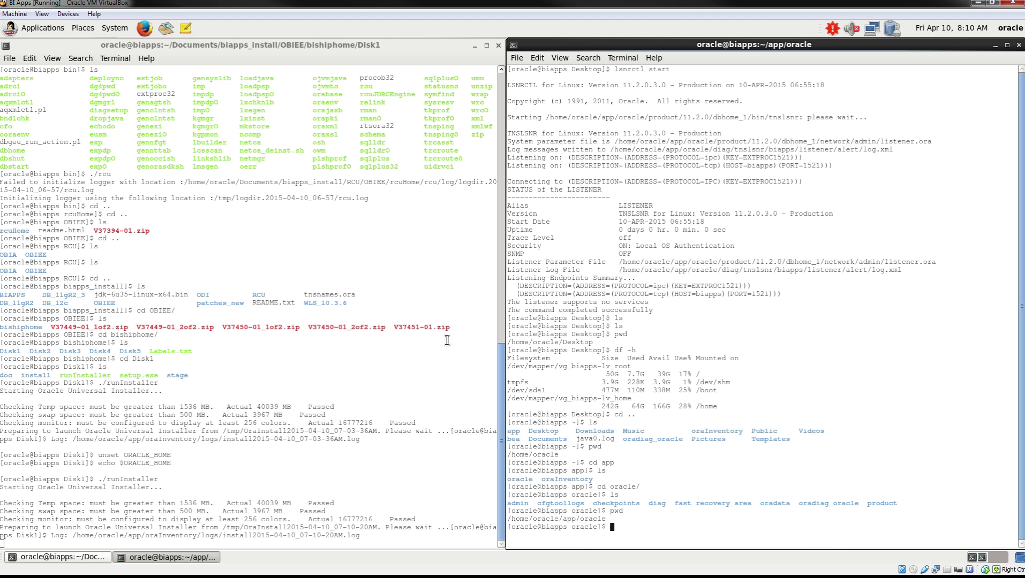
{"action": "left_click", "coordinate": [363, 314]}
{"action": "left_click", "coordinate": [576, 386]}
{"action": "left_click", "coordinate": [421, 383]}
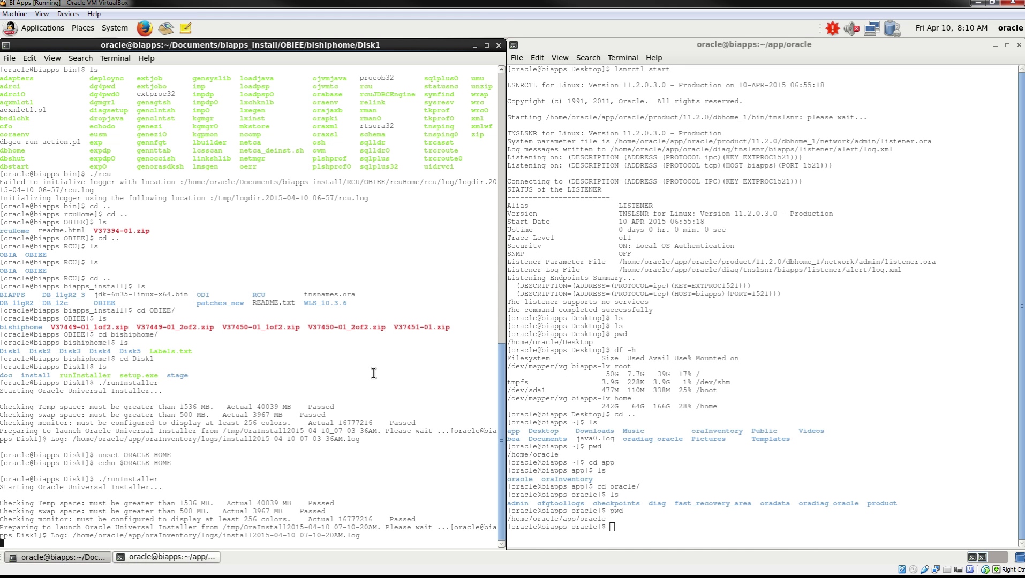
{"action": "key", "text": "Return"}
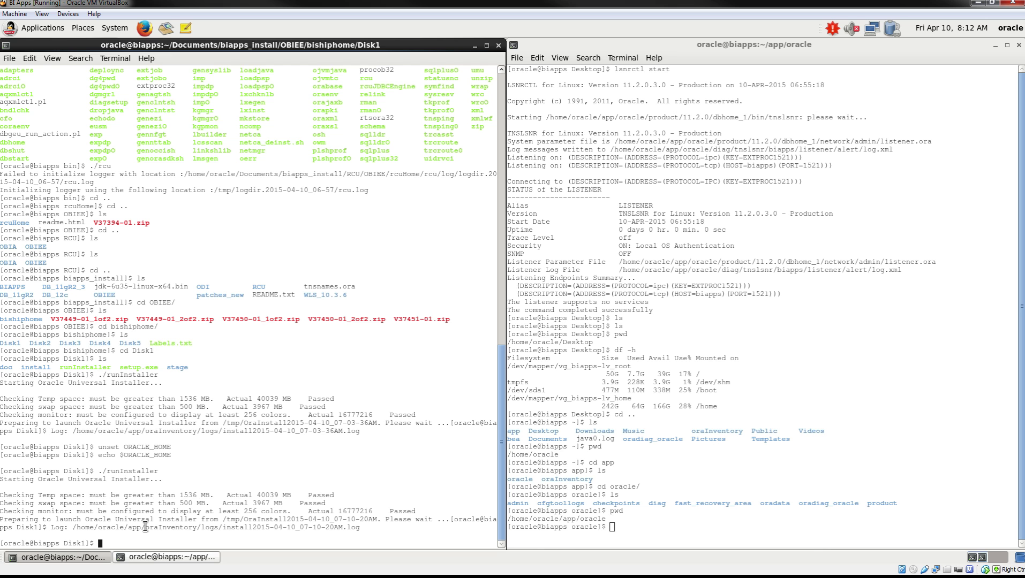
Climb from Disk1 up through bishiphome and OBIEE to biapps_install, checking the path with pwd
{"action": "type", "text": "ls"}
{"action": "key", "text": "Return"}
{"action": "type", "text": "cd ."}
{"action": "type", "text": "ls"}
{"action": "key", "text": "Return"}
{"action": "type", "text": "cd .."}
{"action": "key", "text": "Return"}
{"action": "type", "text": "ls"}
{"action": "key", "text": "Return"}
{"action": "type", "text": "cd "}
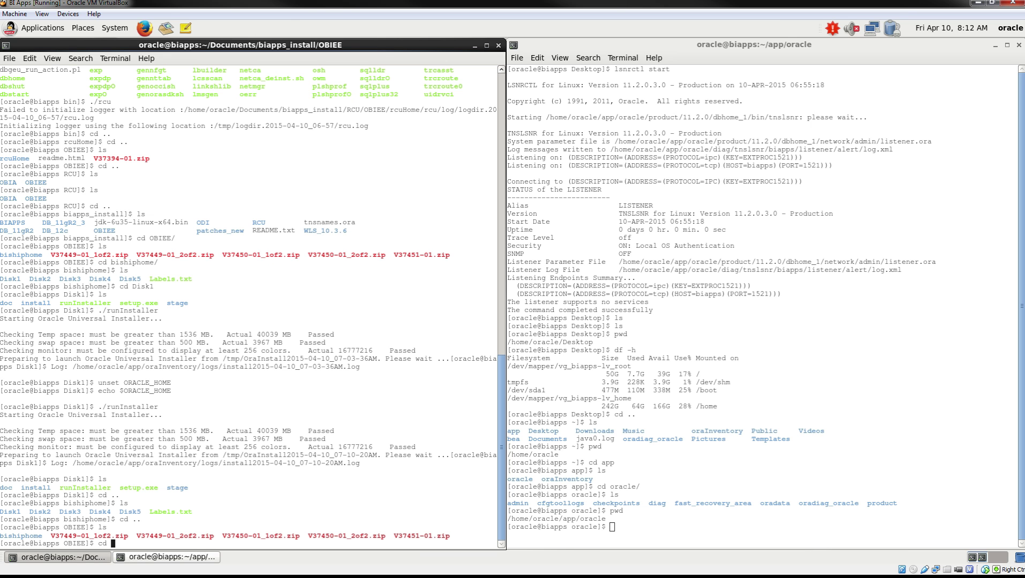
{"action": "type", "text": ".."}
{"action": "key", "text": "Return"}
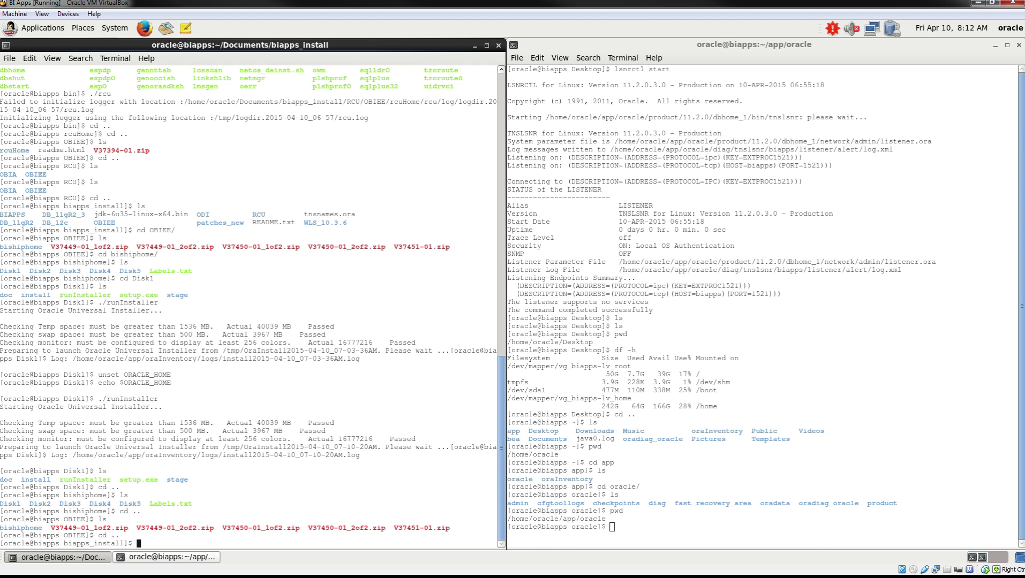
{"action": "type", "text": "pwd"}
{"action": "key", "text": "Return"}
Move up to ~/Documents, list it, and open obiee.sh in vi
{"action": "type", "text": "ls"}
{"action": "key", "text": "BackSpace"}
{"action": "key", "text": "BackSpace"}
{"action": "type", "text": "cd .."}
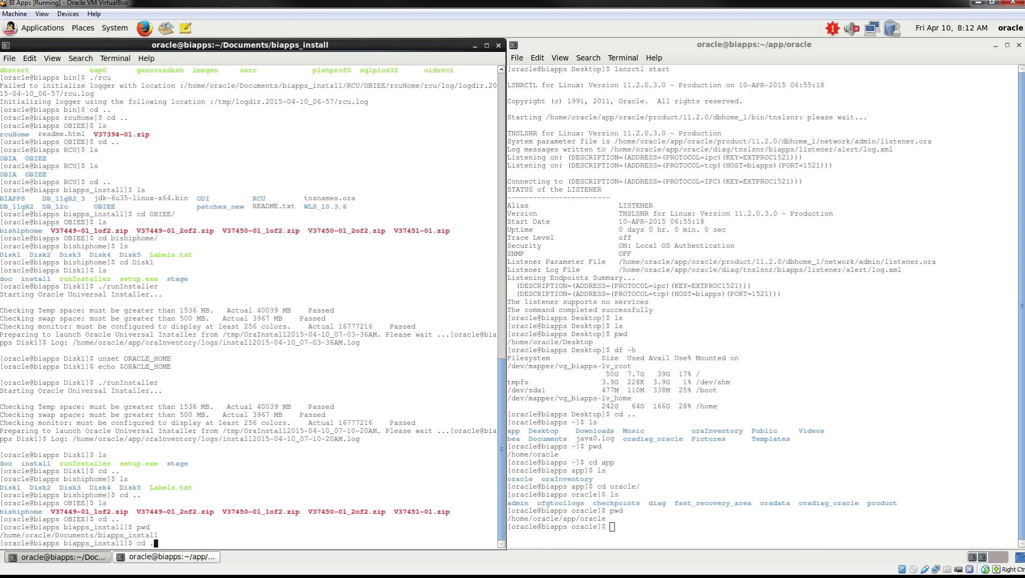
{"action": "key", "text": "Return"}
{"action": "type", "text": "ls"}
{"action": "key", "text": "Return"}
{"action": "type", "text": "vi obiee.sh"}
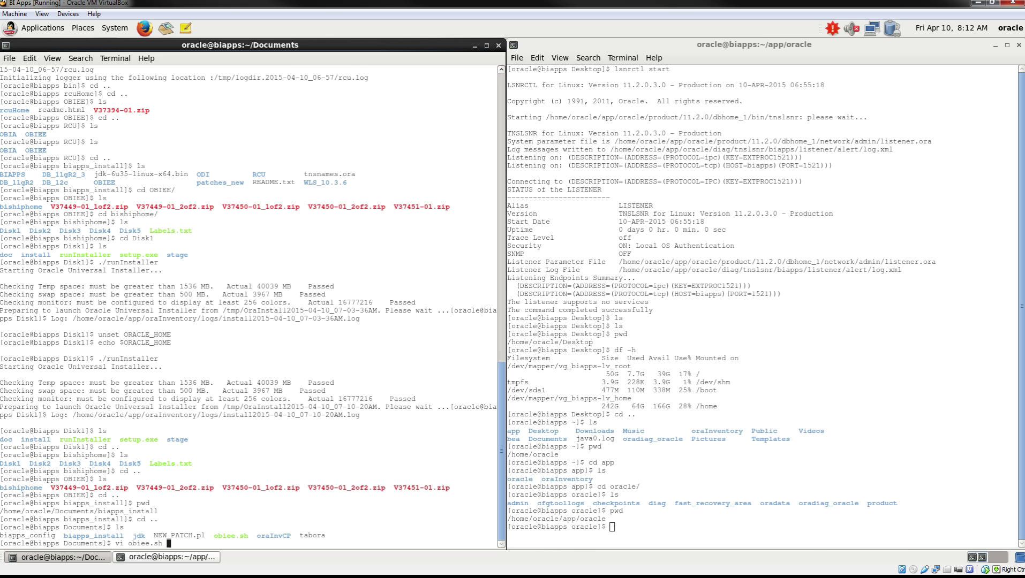
{"action": "key", "text": "Return"}
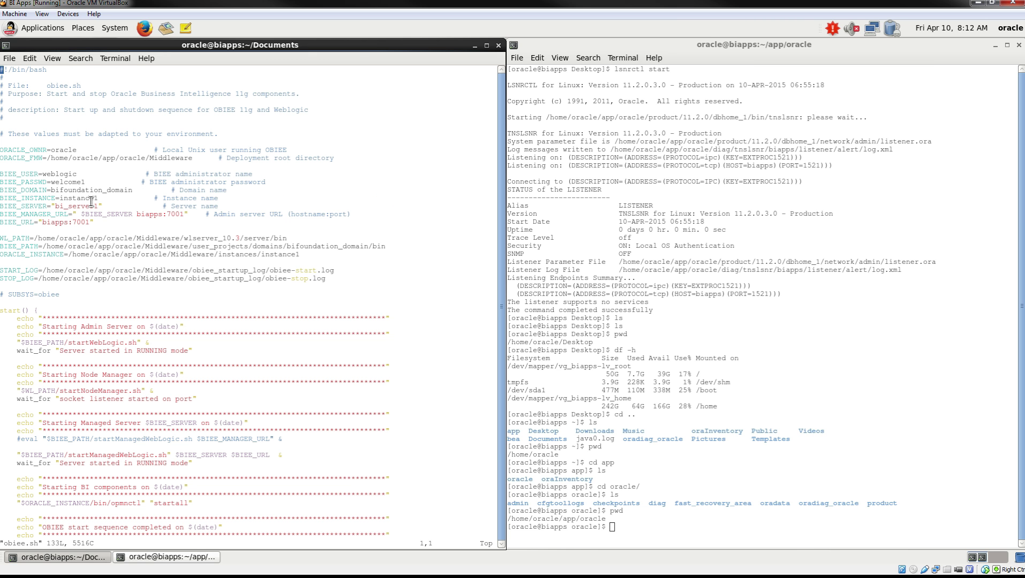
Read the script's environment settings down to the first echo in start()
{"action": "key", "text": "Down"}
{"action": "key", "text": "Down"}
{"action": "key", "text": "Down"}
{"action": "key", "text": "Down"}
{"action": "key", "text": "Down"}
{"action": "key", "text": "Down"}
{"action": "key", "text": "Down"}
{"action": "key", "text": "Down"}
{"action": "key", "text": "Down"}
{"action": "key", "text": "Down"}
{"action": "key", "text": "Down"}
{"action": "key", "text": "Down"}
{"action": "key", "text": "Down"}
{"action": "key", "text": "Down"}
{"action": "key", "text": "Down"}
{"action": "key", "text": "Down"}
{"action": "key", "text": "Down"}
{"action": "key", "text": "Down"}
{"action": "key", "text": "Down"}
{"action": "key", "text": "Down"}
{"action": "key", "text": "Down"}
{"action": "key", "text": "Down"}
{"action": "key", "text": "Down"}
{"action": "key", "text": "Down"}
{"action": "key", "text": "Down"}
{"action": "key", "text": "Down"}
{"action": "key", "text": "Down"}
{"action": "key", "text": "Down"}
{"action": "key", "text": "Down"}
{"action": "key", "text": "Down"}
{"action": "key", "text": "Down"}
{"action": "key", "text": "Down"}
{"action": "key", "text": "Down"}
{"action": "key", "text": "Down"}
{"action": "key", "text": "Down"}
{"action": "key", "text": "Down"}
{"action": "key", "text": "Down"}
{"action": "key", "text": "Down"}
{"action": "key", "text": "Down"}
{"action": "key", "text": "Down"}
{"action": "key", "text": "Down"}
{"action": "key", "text": "Down"}
{"action": "key", "text": "Down"}
{"action": "key", "text": "Down"}
{"action": "key", "text": "Down"}
{"action": "key", "text": "Down"}
{"action": "key", "text": "Down"}
{"action": "key", "text": "Down"}
{"action": "key", "text": "Down"}
{"action": "key", "text": "Down"}
{"action": "key", "text": "Down"}
{"action": "key", "text": "Down"}
{"action": "key", "text": "Down"}
{"action": "key", "text": "Down"}
{"action": "key", "text": "Down"}
{"action": "key", "text": "Down"}
{"action": "key", "text": "Down"}
{"action": "key", "text": "Down"}
{"action": "key", "text": "Down"}
{"action": "key", "text": "Down"}
{"action": "key", "text": "Down"}
{"action": "key", "text": "Down"}
{"action": "key", "text": "Down"}
{"action": "key", "text": "Down"}
{"action": "key", "text": "Down"}
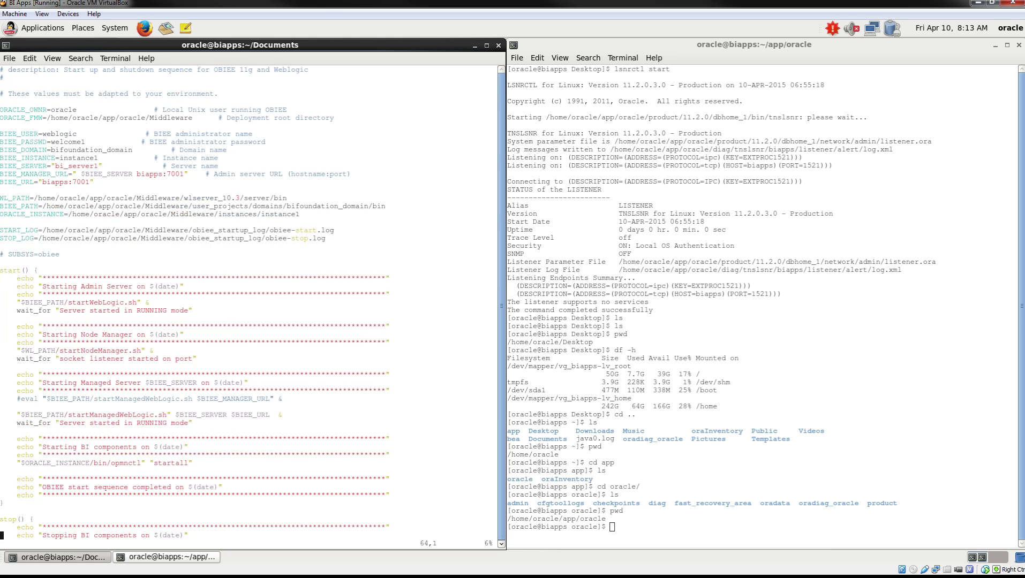
{"action": "key", "text": "Up"}
{"action": "key", "text": "Up"}
{"action": "key", "text": "Up"}
{"action": "key", "text": "Up"}
{"action": "key", "text": "Up"}
{"action": "key", "text": "Up"}
{"action": "key", "text": "Up"}
{"action": "key", "text": "Up"}
{"action": "key", "text": "Up"}
{"action": "key", "text": "Up"}
{"action": "key", "text": "Up"}
{"action": "key", "text": "Up"}
{"action": "key", "text": "Up"}
{"action": "key", "text": "Up"}
{"action": "key", "text": "Up"}
{"action": "key", "text": "Up"}
{"action": "key", "text": "Up"}
{"action": "key", "text": "Up"}
{"action": "key", "text": "Up"}
{"action": "key", "text": "Up"}
{"action": "key", "text": "Up"}
{"action": "key", "text": "Up"}
{"action": "key", "text": "Up"}
{"action": "key", "text": "Up"}
{"action": "key", "text": "Up"}
{"action": "key", "text": "Up"}
{"action": "key", "text": "Up"}
{"action": "key", "text": "Up"}
{"action": "key", "text": "Up"}
{"action": "key", "text": "Up"}
{"action": "key", "text": "Up"}
{"action": "key", "text": "Up"}
{"action": "key", "text": "Up"}
{"action": "key", "text": "Up"}
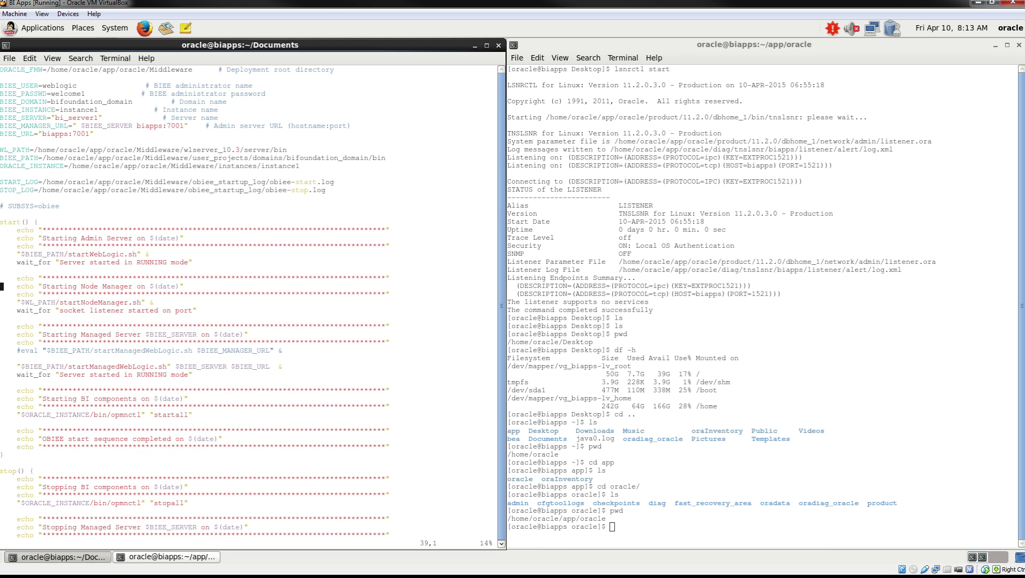
{"action": "key", "text": "Right"}
{"action": "key", "text": "Right"}
{"action": "key", "text": "Right"}
{"action": "key", "text": "Right"}
{"action": "key", "text": "Right"}
{"action": "key", "text": "Right"}
{"action": "key", "text": "Down"}
{"action": "key", "text": "Down"}
{"action": "left_click", "coordinate": [692, 526]}
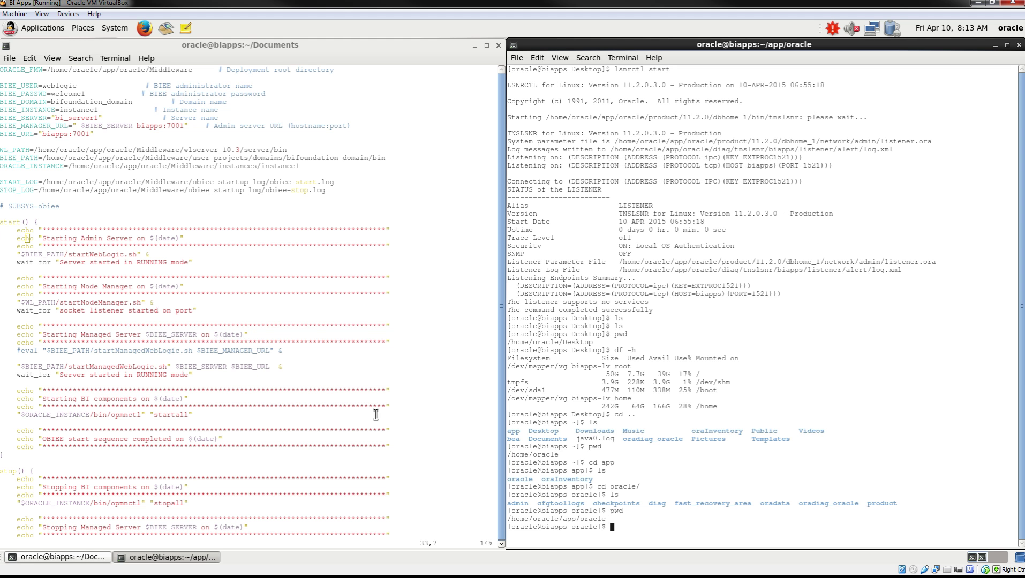
{"action": "left_click", "coordinate": [207, 305]}
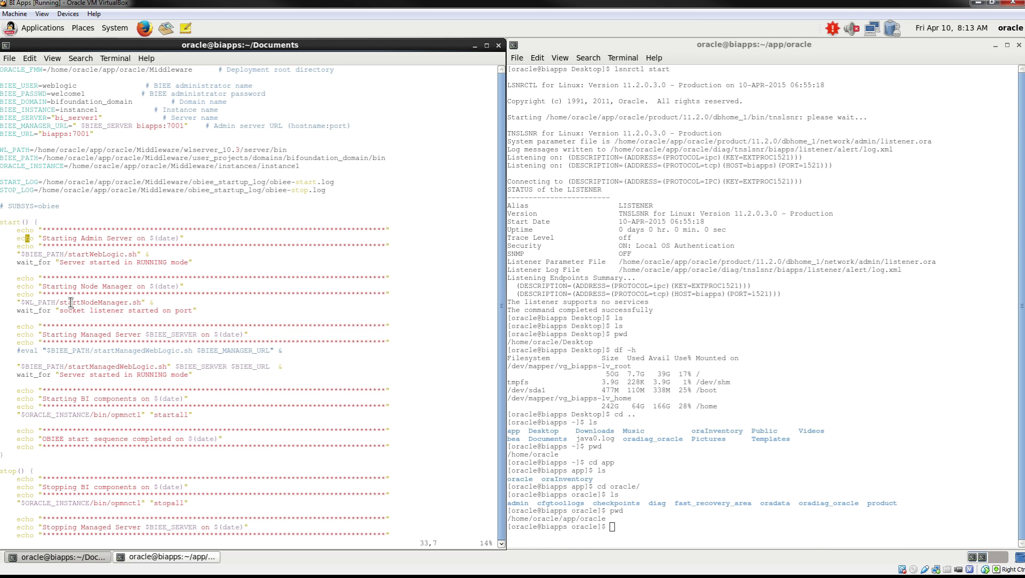
Review the start() sequence: Node Manager, managed server start, and the wait_for line
{"action": "key", "text": "Down"}
{"action": "key", "text": "Down"}
{"action": "key", "text": "Down"}
{"action": "key", "text": "Down"}
{"action": "key", "text": "Down"}
{"action": "key", "text": "Down"}
{"action": "key", "text": "Down"}
{"action": "key", "text": "Down"}
{"action": "key", "text": "Down"}
{"action": "key", "text": "Down"}
{"action": "key", "text": "Down"}
{"action": "key", "text": "Down"}
{"action": "key", "text": "Down"}
{"action": "key", "text": "Down"}
{"action": "key", "text": "Down"}
{"action": "key", "text": "Down"}
{"action": "key", "text": "Down"}
{"action": "key", "text": "Down"}
{"action": "key", "text": "Down"}
{"action": "key", "text": "Down"}
{"action": "key", "text": "Down"}
{"action": "key", "text": "Down"}
{"action": "key", "text": "Down"}
{"action": "key", "text": "Down"}
{"action": "key", "text": "Up"}
{"action": "key", "text": "Up"}
{"action": "key", "text": "Up"}
{"action": "key", "text": "Up"}
{"action": "key", "text": "Up"}
{"action": "key", "text": "Up"}
{"action": "key", "text": "Up"}
{"action": "key", "text": "Up"}
{"action": "key", "text": "Up"}
{"action": "key", "text": "Up"}
{"action": "key", "text": "Up"}
{"action": "key", "text": "Up"}
{"action": "key", "text": "Up"}
{"action": "key", "text": "Up"}
{"action": "key", "text": "Up"}
{"action": "key", "text": "Up"}
{"action": "key", "text": "Up"}
{"action": "key", "text": "Up"}
{"action": "key", "text": "Up"}
{"action": "key", "text": "Up"}
{"action": "key", "text": "Left"}
{"action": "key", "text": "Down"}
{"action": "key", "text": "Down"}
{"action": "key", "text": "Down"}
{"action": "key", "text": "Down"}
{"action": "key", "text": "Up"}
{"action": "key", "text": "Up"}
{"action": "key", "text": "Up"}
{"action": "key", "text": "Down"}
{"action": "key", "text": "Down"}
{"action": "key", "text": "Down"}
{"action": "key", "text": "Down"}
{"action": "key", "text": "Down"}
{"action": "key", "text": "Down"}
{"action": "key", "text": "Down"}
{"action": "key", "text": "Down"}
{"action": "key", "text": "Down"}
{"action": "key", "text": "Down"}
{"action": "key", "text": "Down"}
{"action": "key", "text": "Down"}
{"action": "key", "text": "Down"}
{"action": "key", "text": "Down"}
{"action": "key", "text": "Down"}
{"action": "key", "text": "Down"}
{"action": "key", "text": "Down"}
{"action": "key", "text": "Down"}
{"action": "key", "text": "Down"}
{"action": "key", "text": "Up"}
{"action": "key", "text": "Down"}
{"action": "key", "text": "Down"}
{"action": "key", "text": "Down"}
{"action": "key", "text": "Down"}
{"action": "key", "text": "Down"}
{"action": "key", "text": "Down"}
{"action": "key", "text": "Down"}
{"action": "key", "text": "Down"}
{"action": "key", "text": "Down"}
{"action": "key", "text": "Down"}
{"action": "key", "text": "Down"}
{"action": "key", "text": "Down"}
{"action": "key", "text": "Down"}
{"action": "key", "text": "Down"}
{"action": "key", "text": "Down"}
{"action": "key", "text": "Down"}
{"action": "key", "text": "Down"}
{"action": "key", "text": "Down"}
{"action": "key", "text": "Down"}
{"action": "key", "text": "Down"}
{"action": "key", "text": "Down"}
{"action": "key", "text": "Down"}
{"action": "key", "text": "Down"}
{"action": "key", "text": "Down"}
{"action": "key", "text": "Down"}
{"action": "key", "text": "Down"}
{"action": "key", "text": "Down"}
{"action": "key", "text": "Down"}
{"action": "key", "text": "Down"}
{"action": "key", "text": "Down"}
{"action": "key", "text": "Down"}
{"action": "key", "text": "Down"}
{"action": "key", "text": "Down"}
{"action": "key", "text": "Down"}
{"action": "key", "text": "Down"}
{"action": "key", "text": "Down"}
{"action": "key", "text": "Down"}
{"action": "key", "text": "Down"}
{"action": "key", "text": "Down"}
Review stop() down to the pkill line, then quit vi with :q
{"action": "key", "text": "Up"}
{"action": "key", "text": "Up"}
{"action": "key", "text": "Up"}
{"action": "key", "text": "Up"}
{"action": "key", "text": "Up"}
{"action": "key", "text": "Up"}
{"action": "key", "text": "Up"}
{"action": "key", "text": "Up"}
{"action": "key", "text": "Up"}
{"action": "key", "text": "Up"}
{"action": "key", "text": "Up"}
{"action": "key", "text": "Up"}
{"action": "key", "text": "Up"}
{"action": "key", "text": "Up"}
{"action": "key", "text": "Up"}
{"action": "key", "text": "Up"}
{"action": "key", "text": "Up"}
{"action": "key", "text": "Up"}
{"action": "key", "text": "Up"}
{"action": "key", "text": "Up"}
{"action": "key", "text": "Up"}
{"action": "key", "text": "Up"}
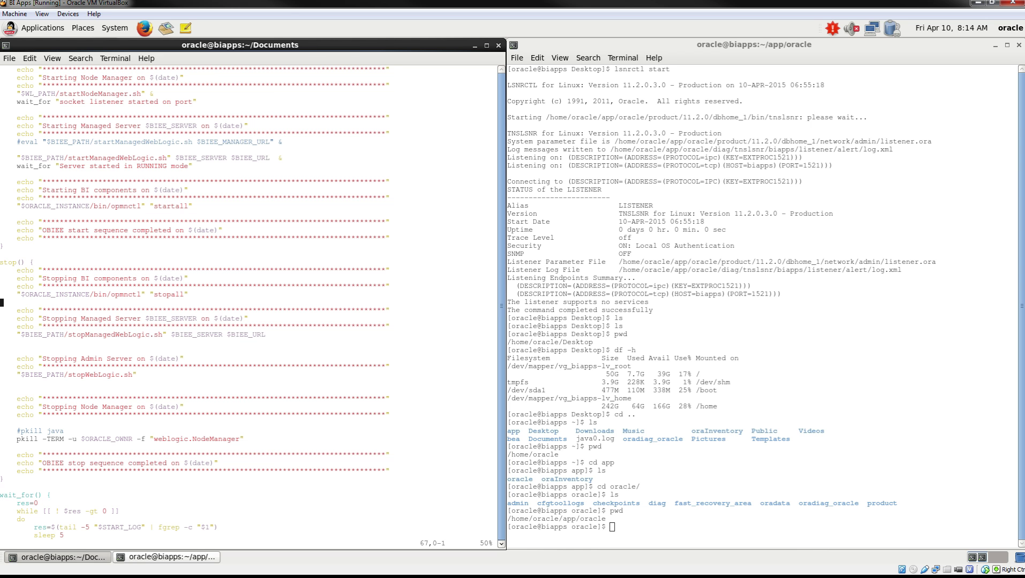
{"action": "key", "text": "Down"}
{"action": "key", "text": "Down"}
{"action": "key", "text": "Down"}
{"action": "key", "text": "Down"}
{"action": "key", "text": "Down"}
{"action": "key", "text": "Down"}
{"action": "key", "text": "Down"}
{"action": "key", "text": "Down"}
{"action": "key", "text": "Down"}
{"action": "key", "text": "Down"}
{"action": "key", "text": "Down"}
{"action": "key", "text": "Down"}
{"action": "key", "text": "Down"}
{"action": "key", "text": "Down"}
{"action": "key", "text": "Down"}
{"action": "key", "text": "Down"}
{"action": "key", "text": "Down"}
{"action": "key", "text": "Down"}
{"action": "key", "text": "Down"}
{"action": "key", "text": "Down"}
{"action": "key", "text": "Down"}
{"action": "key", "text": "Down"}
{"action": "key", "text": "Down"}
{"action": "key", "text": "Down"}
{"action": "key", "text": "Down"}
{"action": "key", "text": "Down"}
{"action": "type", "text": ":q"}
{"action": "key", "text": "Return"}
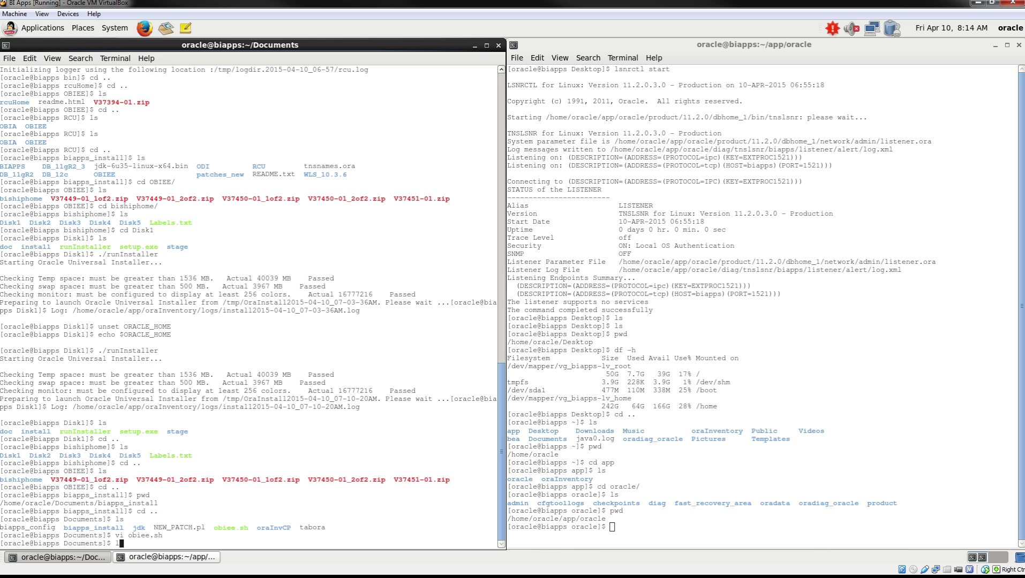
Change into /home/oracle/app/oracle/Middleware and list its contents
{"action": "type", "text": "ls"}
{"action": "key", "text": "Return"}
{"action": "type", "text": "cd "}
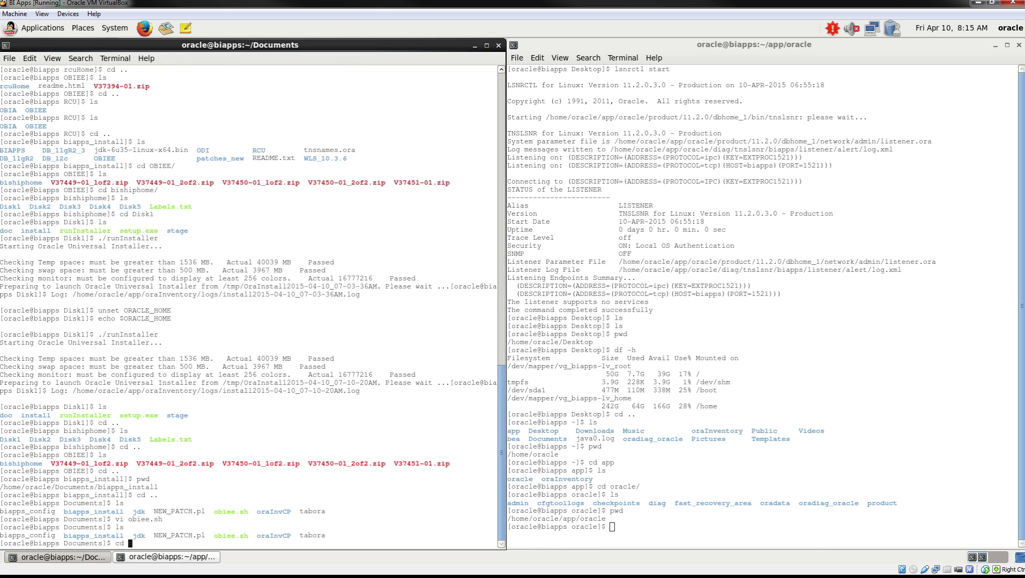
{"action": "type", "text": "/home/orace"}
{"action": "type", "text": "e/homee/"}
{"action": "key", "text": "BackSpace"}
{"action": "key", "text": "BackSpace"}
{"action": "key", "text": "BackSpace"}
{"action": "key", "text": "BackSpace"}
{"action": "key", "text": "BackSpace"}
{"action": "key", "text": "BackSpace"}
{"action": "type", "text": "appp"}
{"action": "key", "text": "BackSpace"}
{"action": "type", "text": "/oracle/Mi"}
{"action": "key", "text": "Tab"}
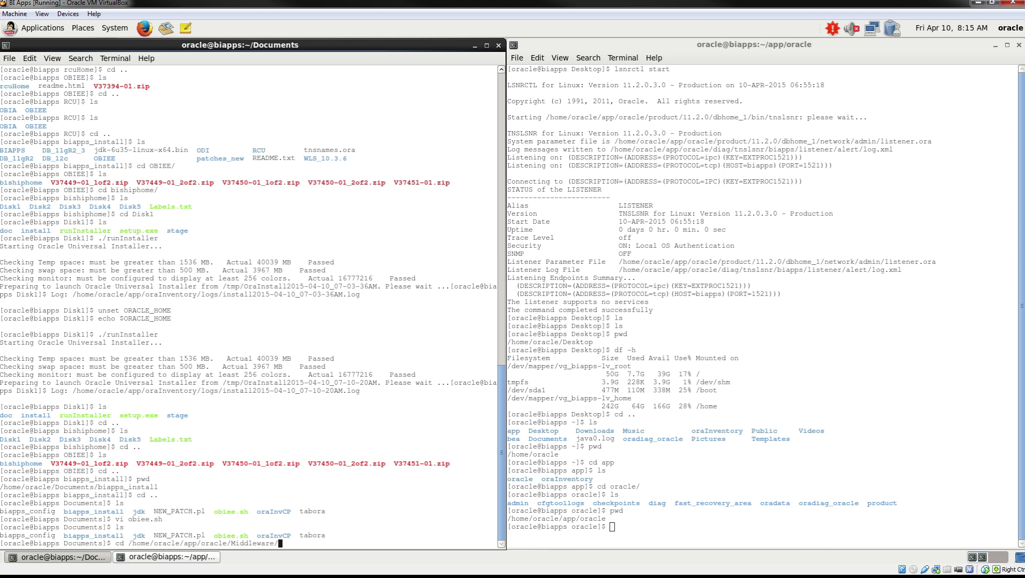
{"action": "key", "text": "Return"}
{"action": "type", "text": "ls"}
{"action": "key", "text": "Return"}
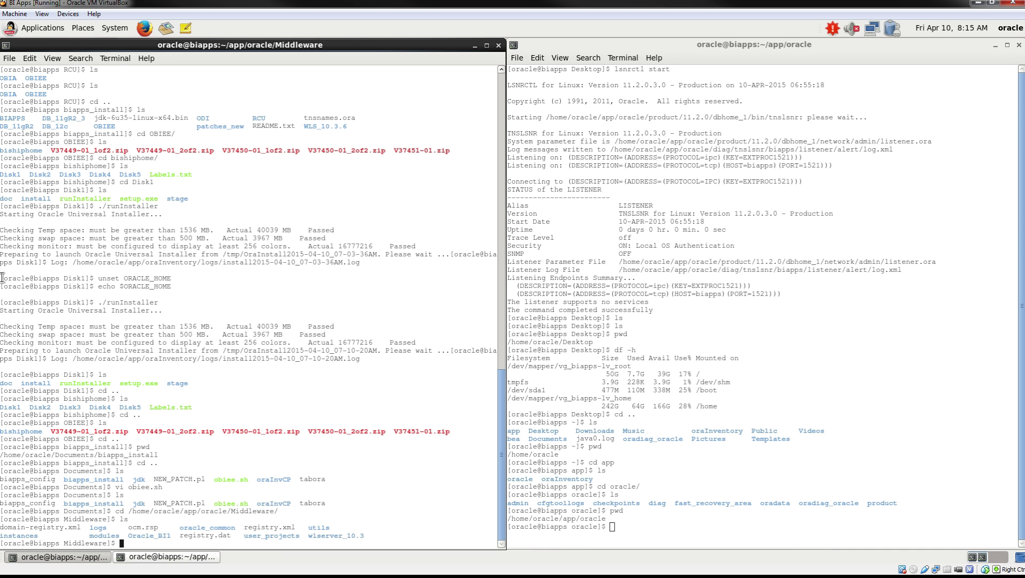
Note the user_projects and wlserver_10.3 folders, then descend into user_projects/domains
{"action": "left_click_drag", "start_coordinate": [301, 541], "coordinate": [249, 538]}
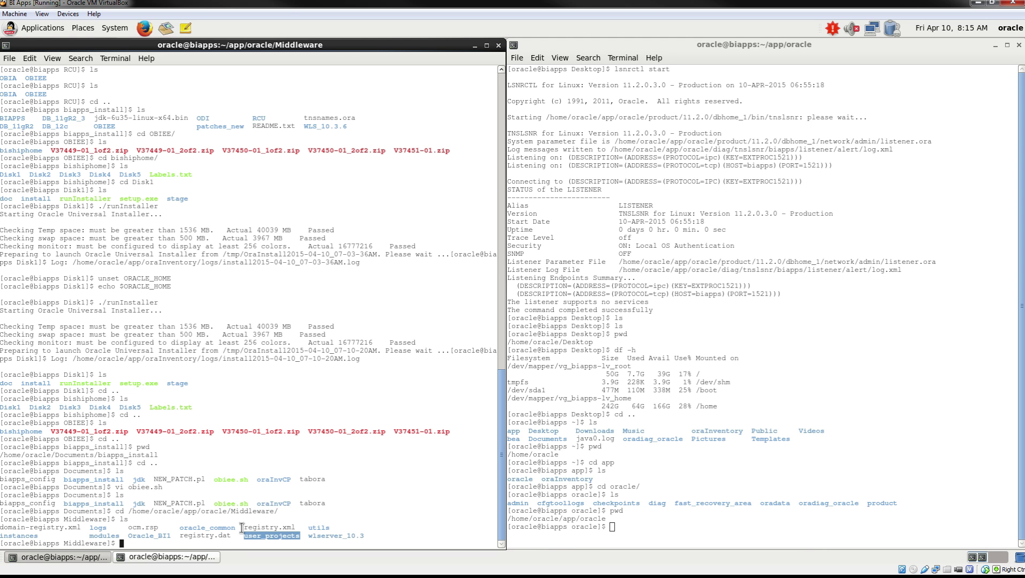
{"action": "left_click", "coordinate": [41, 537]}
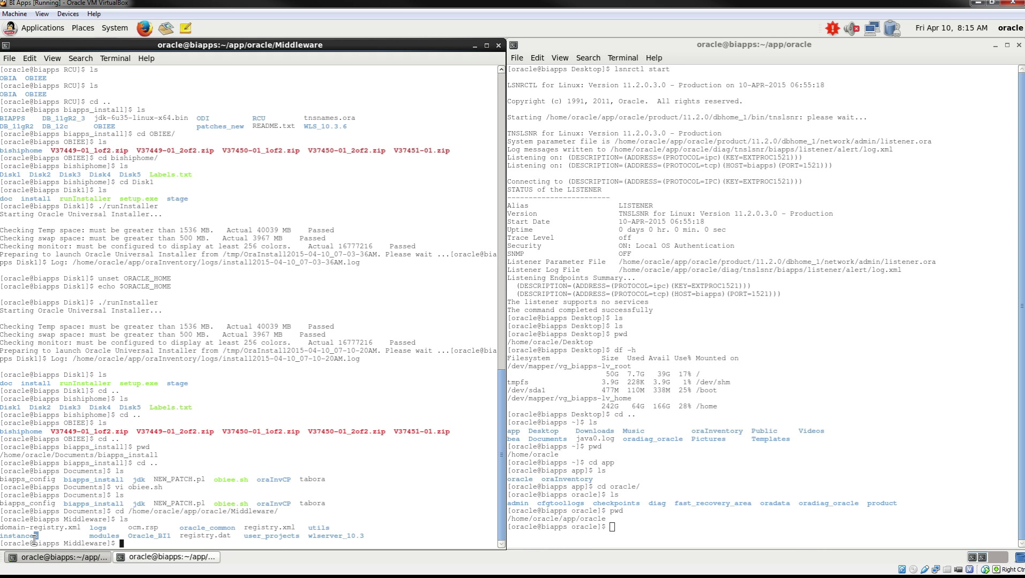
{"action": "left_click_drag", "start_coordinate": [308, 536], "coordinate": [368, 535]}
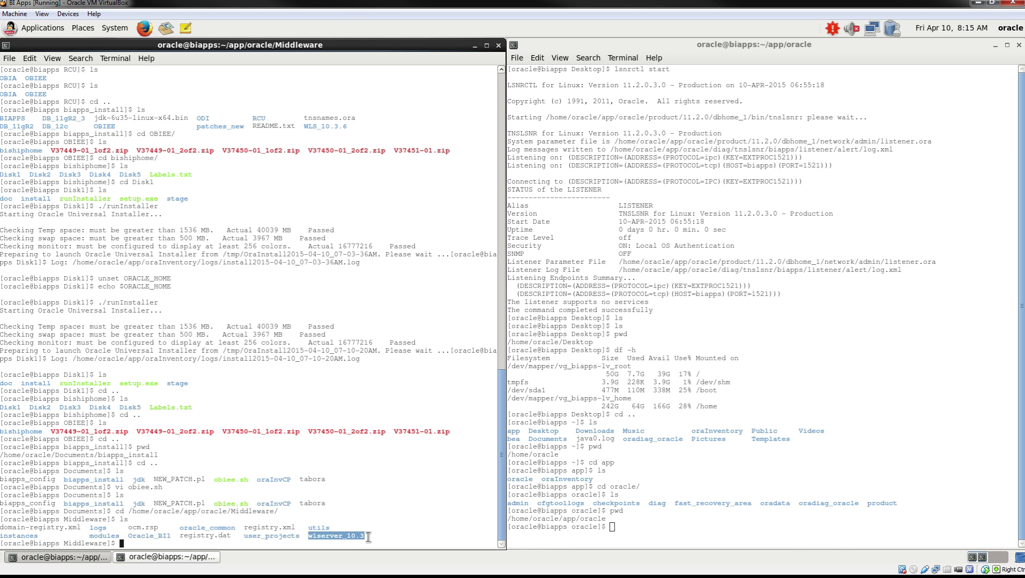
{"action": "left_click", "coordinate": [201, 536]}
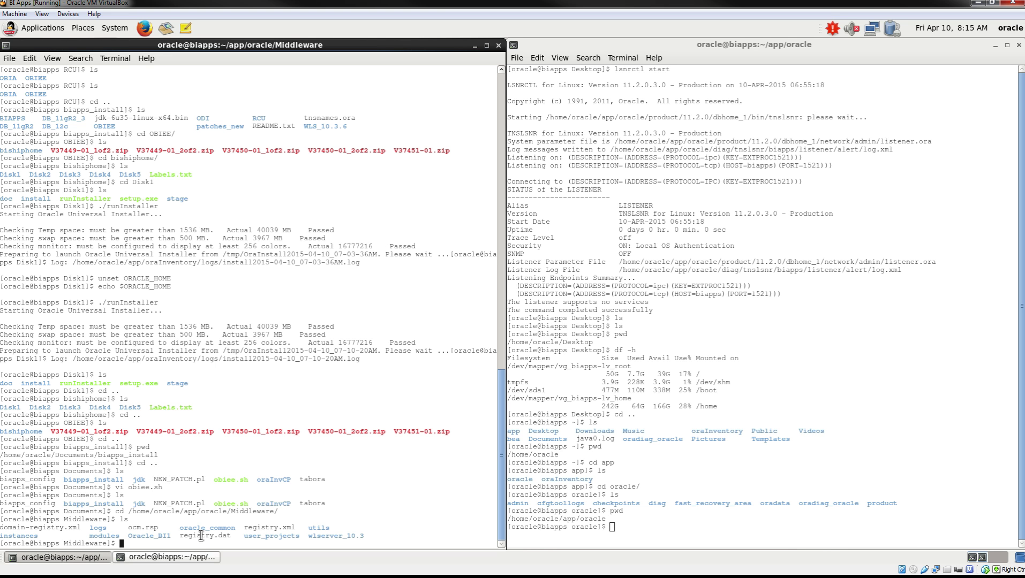
{"action": "type", "text": "cd"}
{"action": "key", "text": "Return"}
{"action": "type", "text": "ls"}
{"action": "key", "text": "Return"}
{"action": "type", "text": "cd d"}
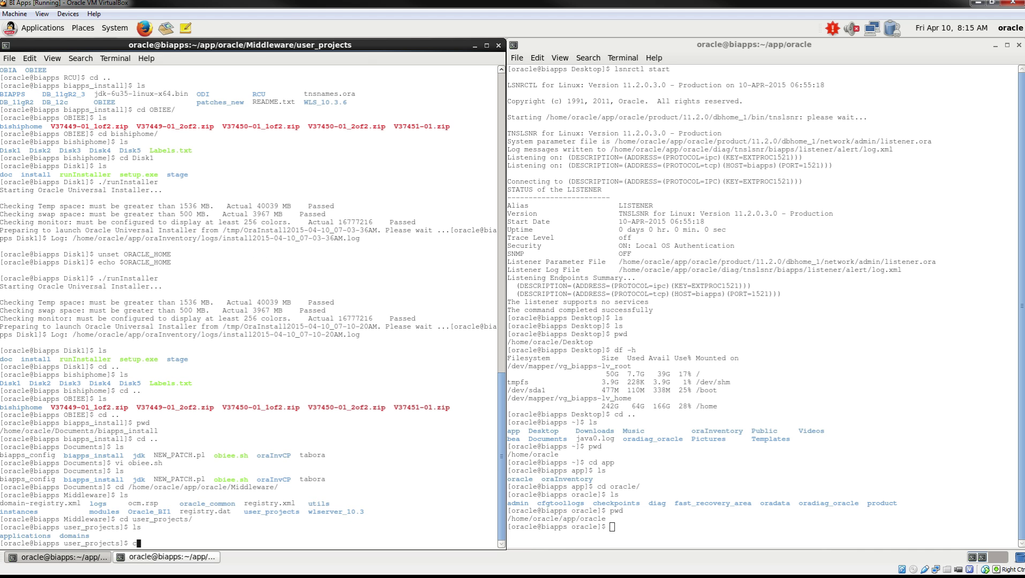
{"action": "key", "text": "Tab"}
{"action": "key", "text": "Return"}
{"action": "type", "text": "ls"}
Continue into bifoundation_domain/bin and confirm the path with pwd
{"action": "key", "text": "Return"}
{"action": "type", "text": "cd "}
{"action": "type", "text": "b"}
{"action": "key", "text": "Tab"}
{"action": "key", "text": "Return"}
{"action": "type", "text": "ls"}
{"action": "key", "text": "Return"}
{"action": "type", "text": "cd bin"}
{"action": "key", "text": "Return"}
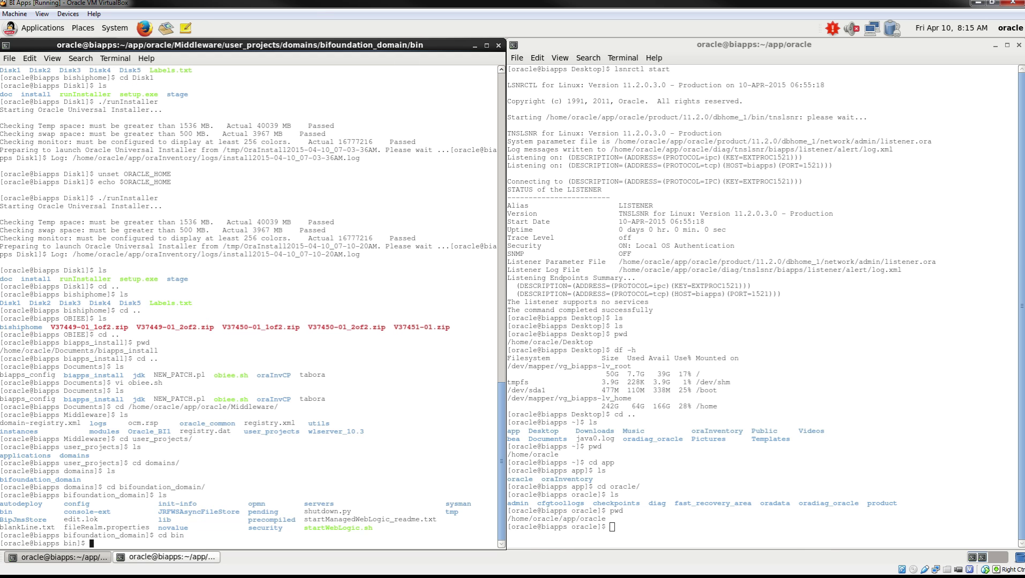
{"action": "type", "text": "pwd"}
{"action": "key", "text": "Return"}
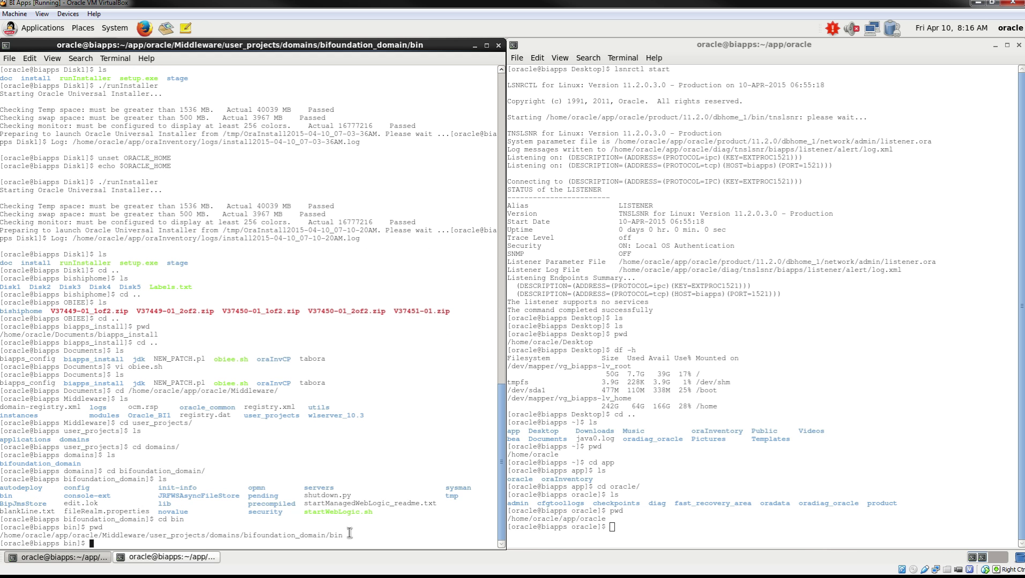
Check the printed bin path and list the scripts in the bin folder
{"action": "left_click_drag", "start_coordinate": [349, 535], "coordinate": [22, 536]}
{"action": "left_click", "coordinate": [129, 546]}
{"action": "type", "text": "./stopWebL"}
{"action": "key", "text": "BackSpace"}
{"action": "key", "text": "BackSpace"}
{"action": "key", "text": "BackSpace"}
{"action": "key", "text": "BackSpace"}
{"action": "key", "text": "BackSpace"}
{"action": "key", "text": "BackSpace"}
{"action": "key", "text": "BackSpace"}
{"action": "key", "text": "BackSpace"}
{"action": "key", "text": "BackSpace"}
{"action": "key", "text": "BackSpace"}
{"action": "type", "text": "ls"}
{"action": "key", "text": "Return"}
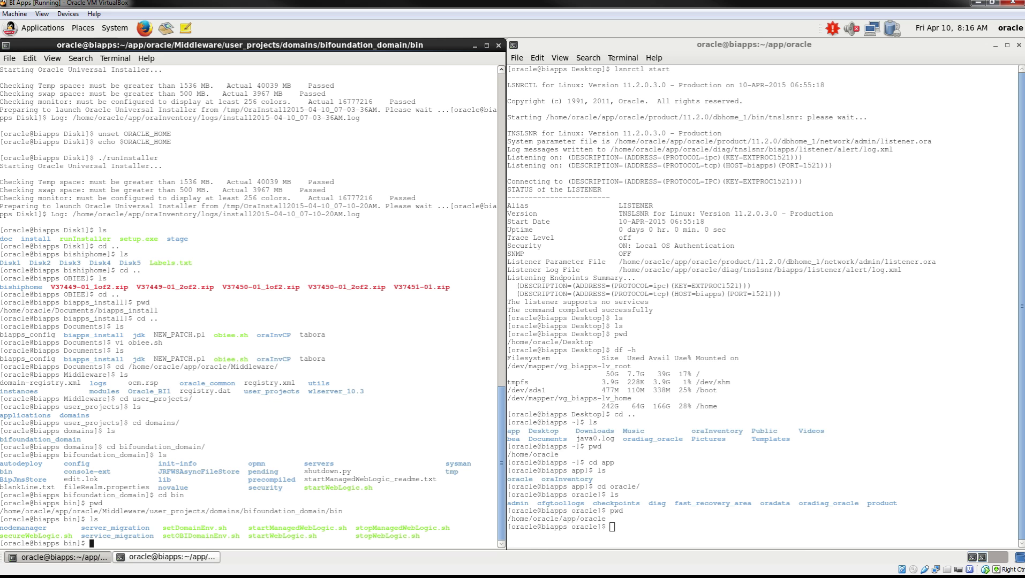
Run ./stopManagedWebLogic.sh bare to see its usage, then recall it and append biapps:7001
{"action": "type", "text": "./So"}
{"action": "type", "text": "op"}
{"action": "type", "text": "M"}
{"action": "key", "text": "BackSpace"}
{"action": "key", "text": "BackSpace"}
{"action": "key", "text": "BackSpace"}
{"action": "key", "text": "BackSpace"}
{"action": "key", "text": "BackSpace"}
{"action": "type", "text": "stopM"}
{"action": "key", "text": "Tab"}
{"action": "key", "text": "Return"}
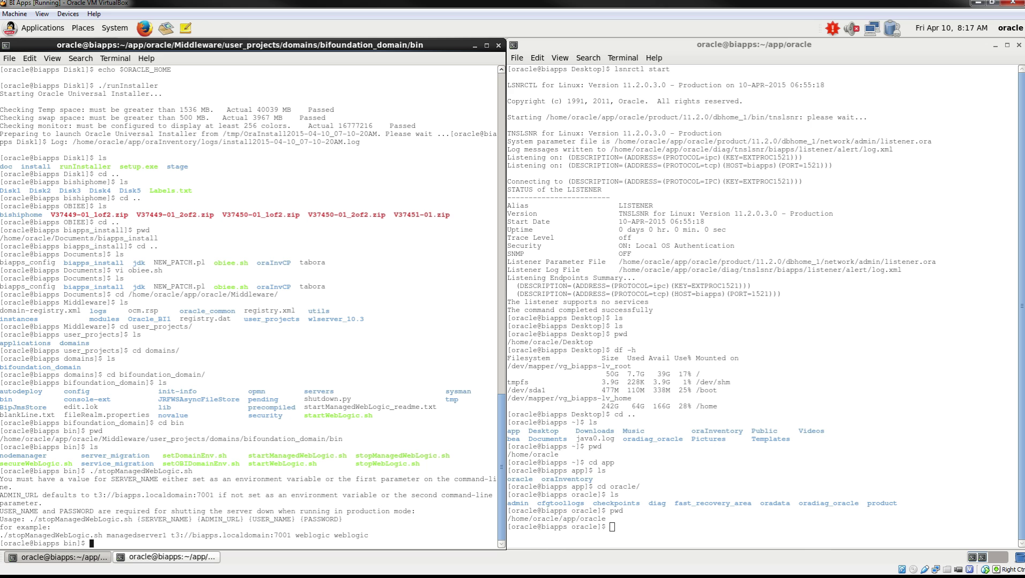
{"action": "key", "text": "Up"}
{"action": "type", "text": "biapps:7001"}
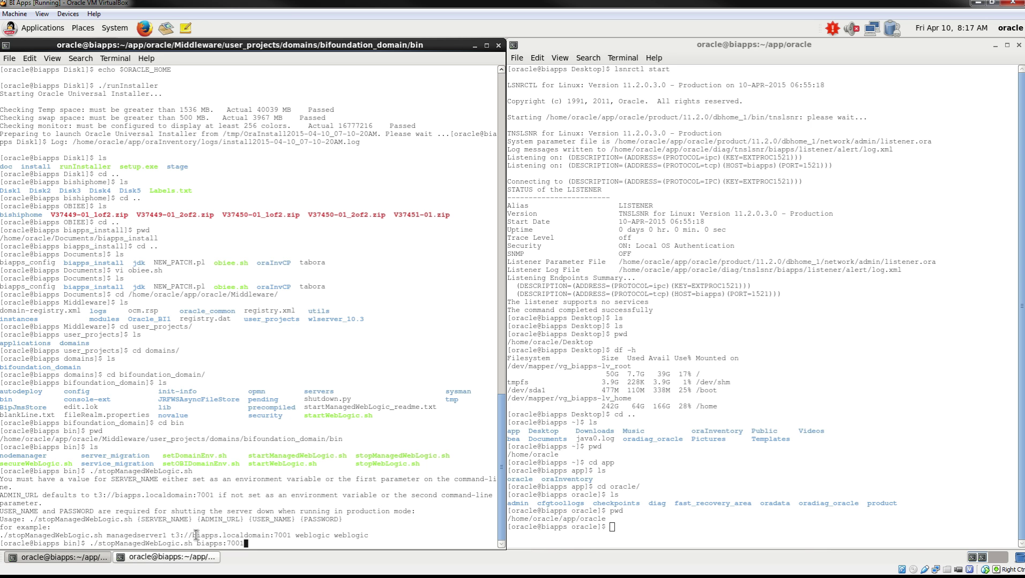
Run the stop script against biapps:7001 and enter the administrator username and password
{"action": "left_click_drag", "start_coordinate": [184, 535], "coordinate": [172, 535]}
{"action": "key", "text": "Return"}
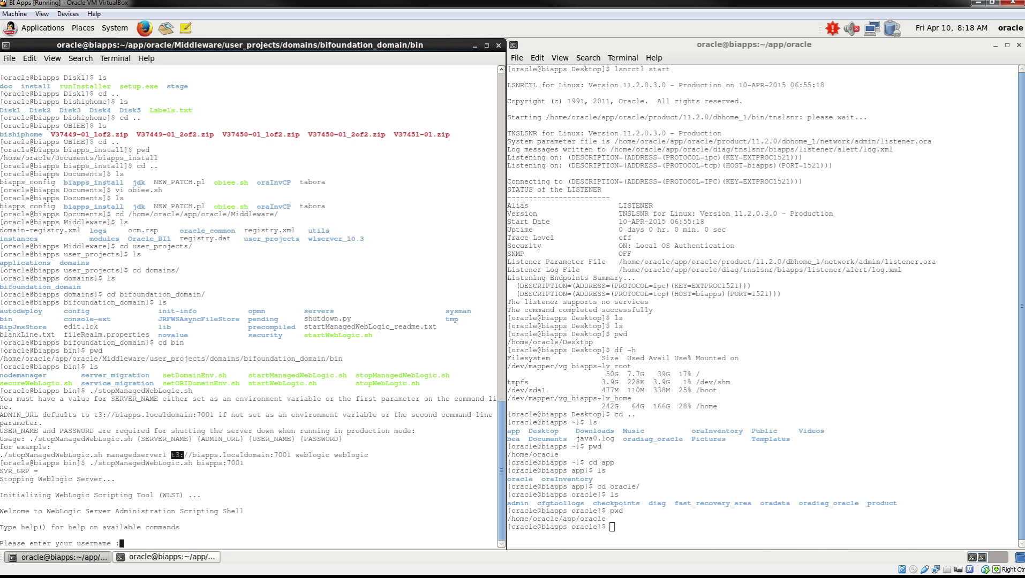
{"action": "type", "text": "weblogic"}
{"action": "key", "text": "Return"}
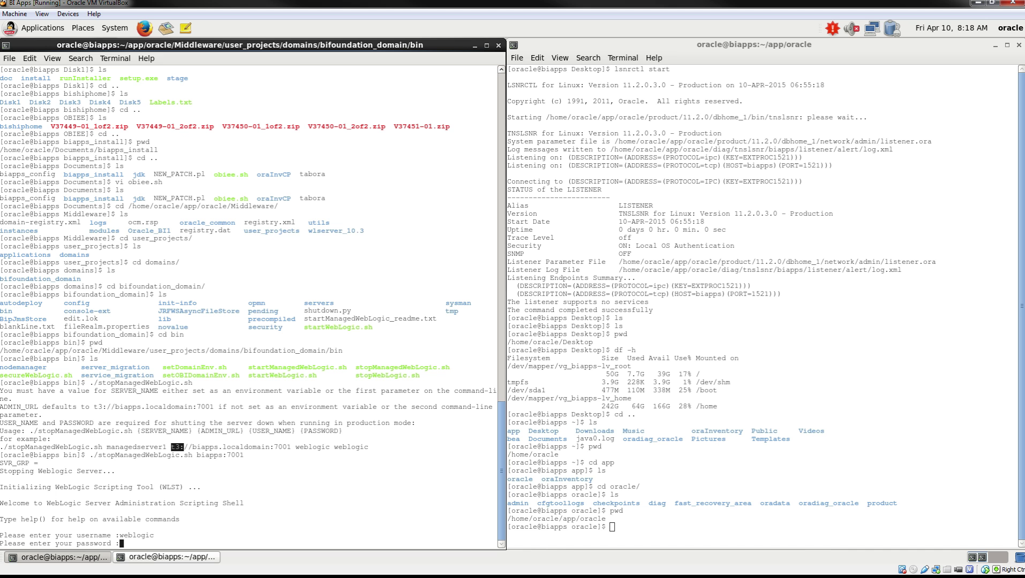
{"action": "key", "text": "Return"}
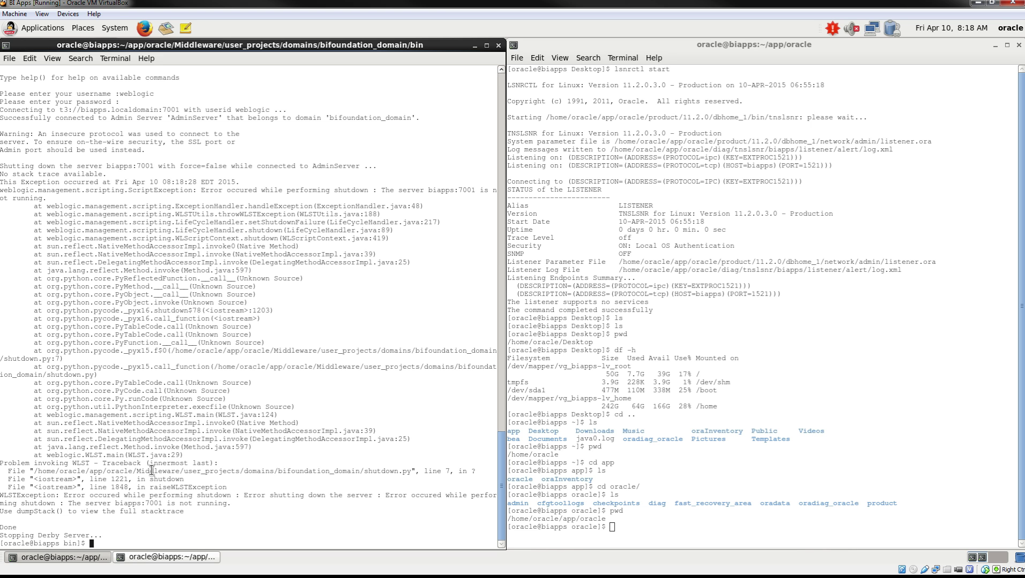
Recall the stop command and insert bi_server1 before biapps:7001
{"action": "key", "text": "Up"}
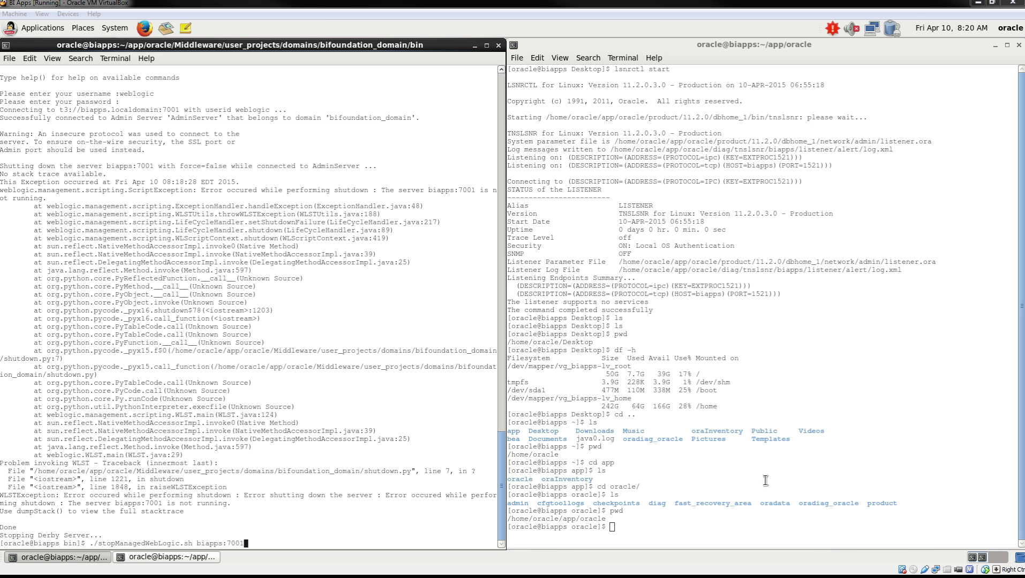
{"action": "key", "text": "Left"}
{"action": "key", "text": "Left"}
{"action": "key", "text": "Left"}
{"action": "key", "text": "Left"}
{"action": "key", "text": "Left"}
{"action": "key", "text": "Left"}
{"action": "key", "text": "Left"}
{"action": "key", "text": "Left"}
{"action": "key", "text": "Left"}
{"action": "key", "text": "Left"}
{"action": "key", "text": "Left"}
{"action": "key", "text": "Left"}
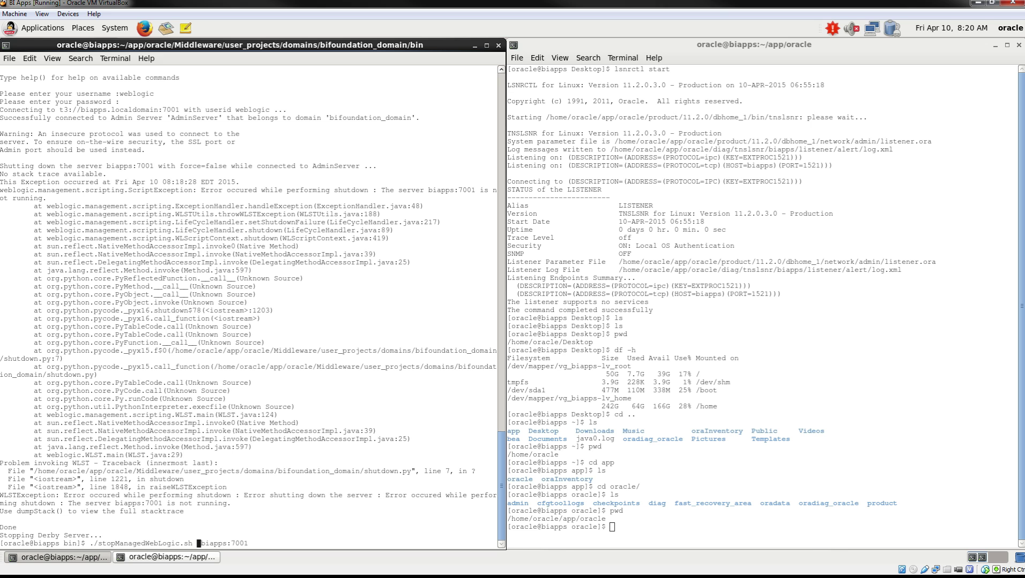
{"action": "type", "text": "bi_server1"}
In the second terminal, list the filesystem root and change into /home/oracle/app
{"action": "left_click", "coordinate": [711, 526]}
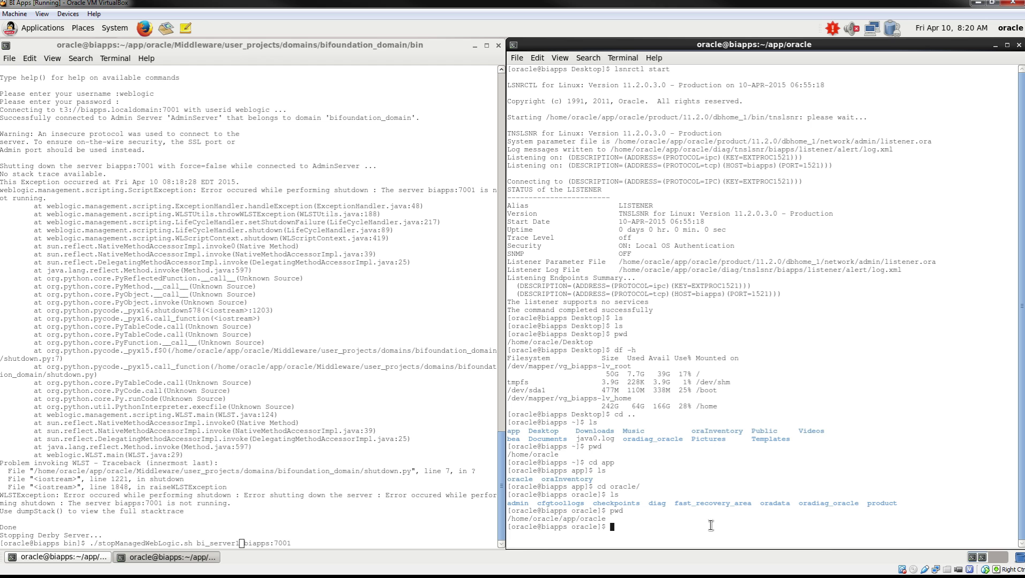
{"action": "type", "text": "cd /"}
{"action": "key", "text": "Return"}
{"action": "type", "text": "ls"}
{"action": "key", "text": "Return"}
{"action": "type", "text": "cd /home/"}
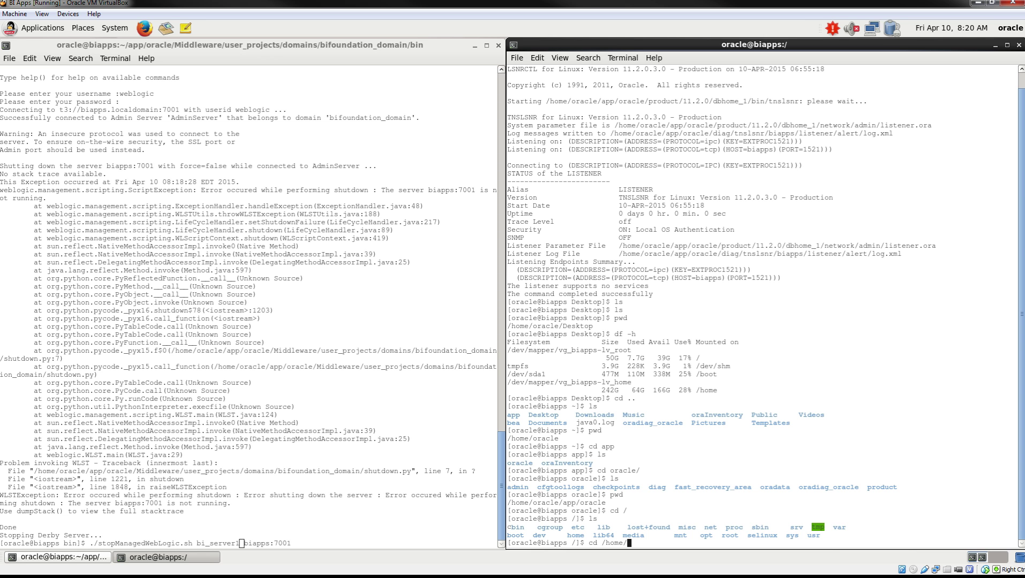
{"action": "type", "text": "oracle/app"}
{"action": "key", "text": "Return"}
Descend through Middleware/user_projects/domains into bifoundation_domain and list it
{"action": "type", "text": "cd oracle/m"}
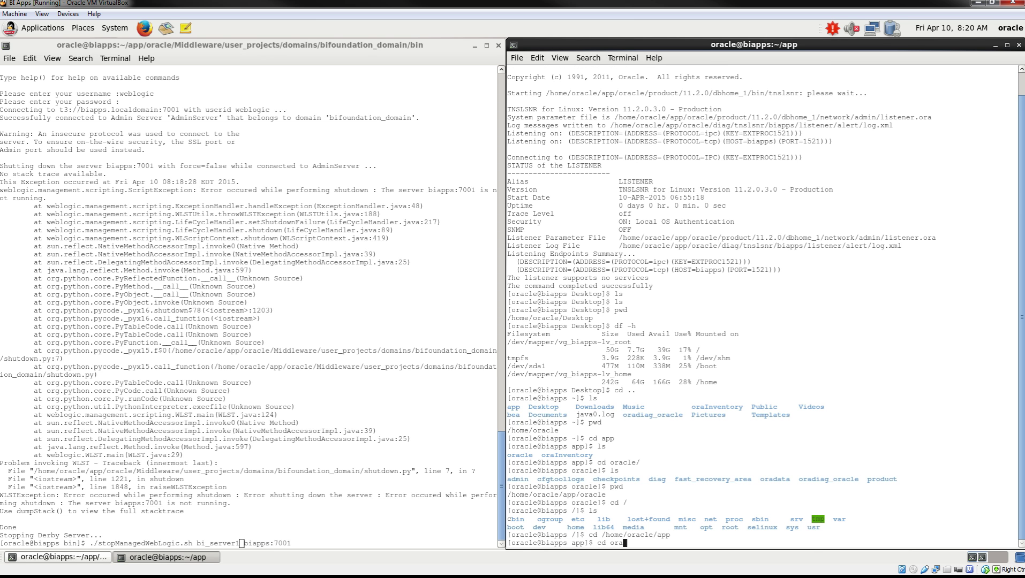
{"action": "key", "text": "Tab"}
{"action": "key", "text": "Return"}
{"action": "type", "text": "ls"}
{"action": "key", "text": "Return"}
{"action": "type", "text": "cd "}
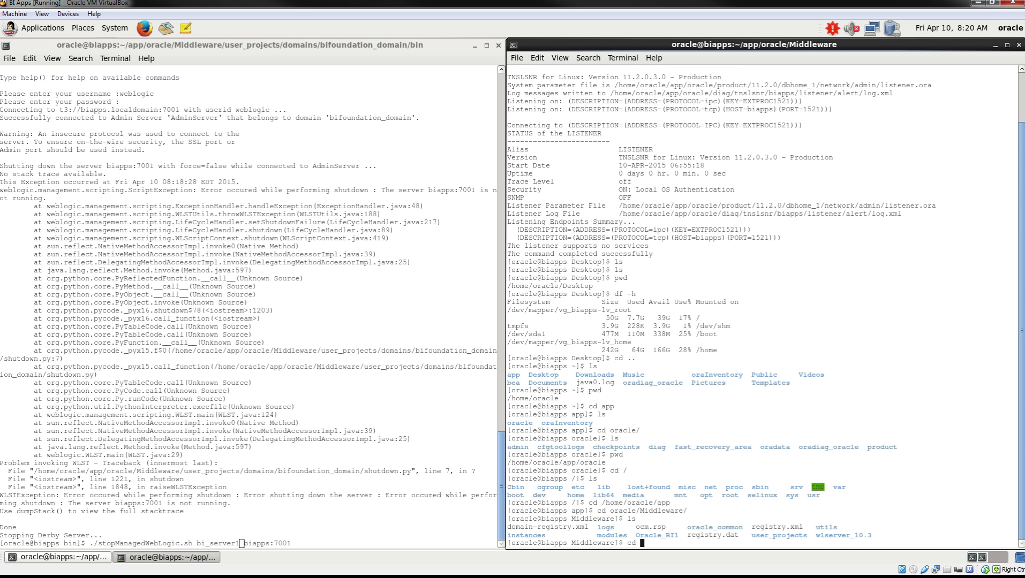
{"action": "type", "text": "us"}
{"action": "key", "text": "Tab"}
{"action": "type", "text": "d"}
{"action": "key", "text": "Tab"}
{"action": "type", "text": "b"}
{"action": "key", "text": "Tab"}
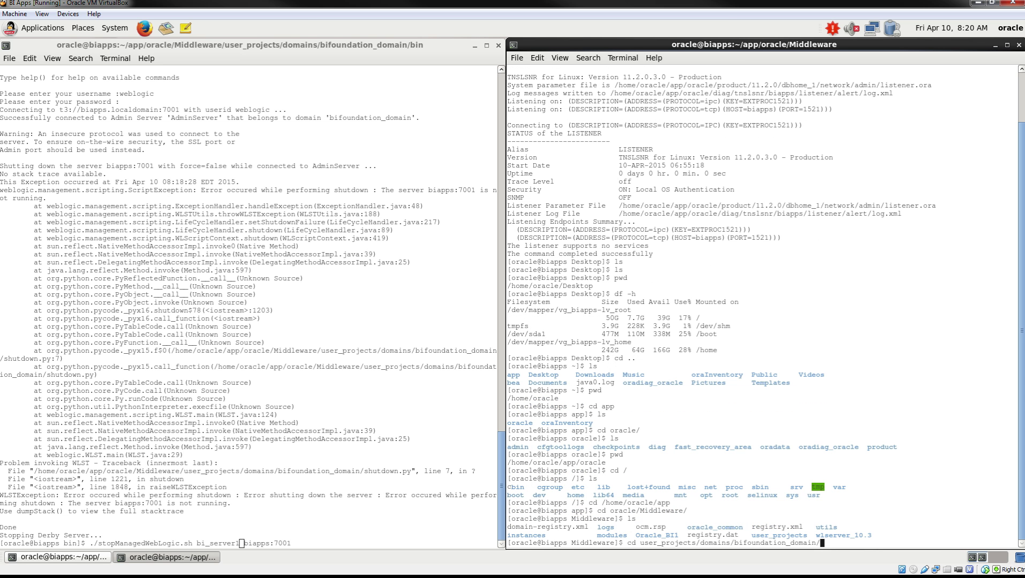
{"action": "key", "text": "Return"}
{"action": "type", "text": "ls"}
{"action": "key", "text": "Return"}
{"action": "type", "text": "pwd"}
{"action": "key", "text": "Return"}
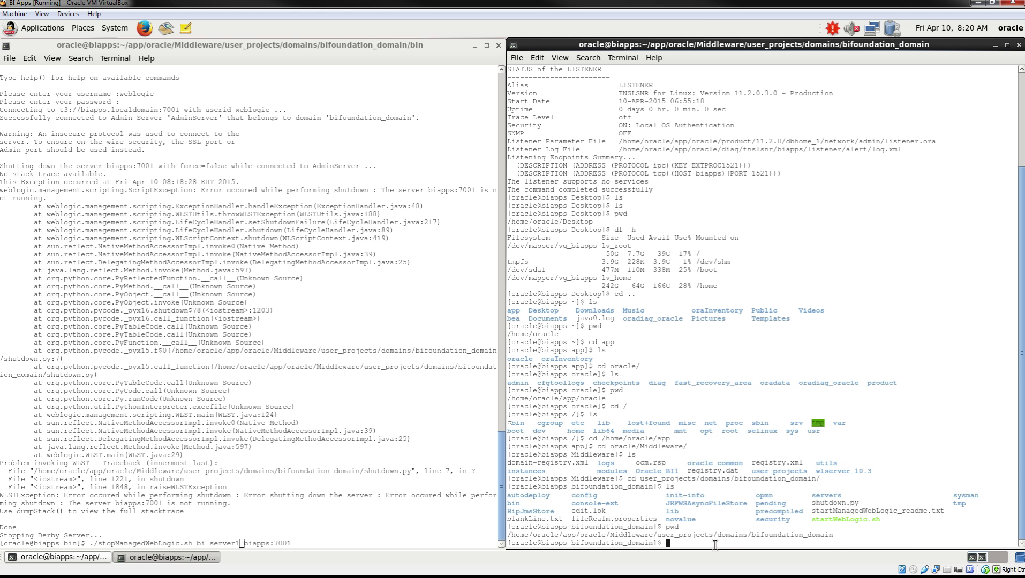
Enter the servers folder and confirm bi_server1 appears in its listing
{"action": "type", "text": "ls"}
{"action": "key", "text": "Return"}
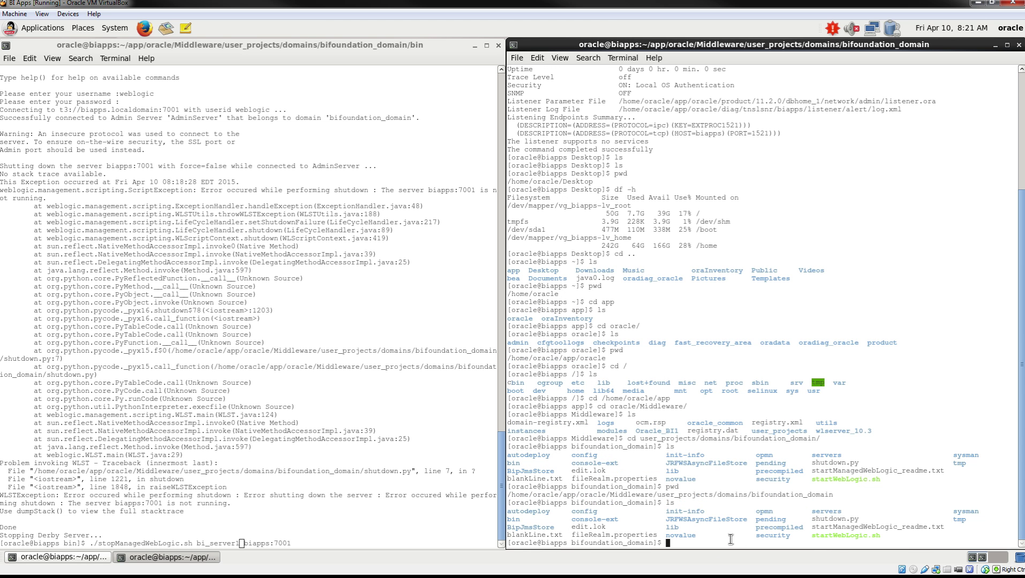
{"action": "left_click_drag", "start_coordinate": [850, 513], "coordinate": [818, 514]}
{"action": "left_click", "coordinate": [730, 545]}
{"action": "type", "text": "cd servers"}
{"action": "key", "text": "Return"}
{"action": "type", "text": "ls"}
{"action": "key", "text": "Return"}
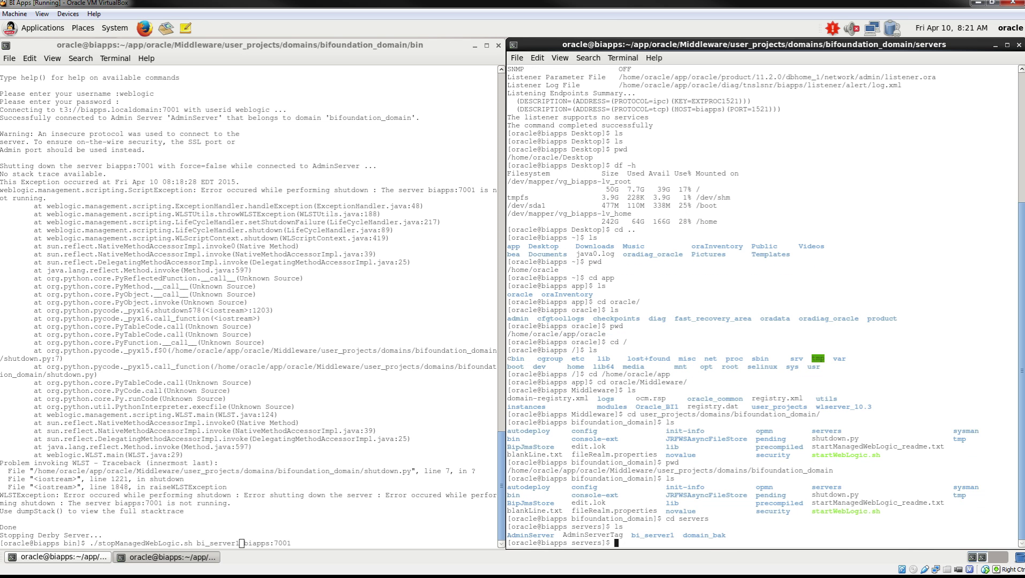
{"action": "left_click_drag", "start_coordinate": [520, 535], "coordinate": [553, 535]}
{"action": "left_click_drag", "start_coordinate": [633, 536], "coordinate": [679, 536]}
{"action": "left_click", "coordinate": [661, 538]}
{"action": "left_click", "coordinate": [254, 527]}
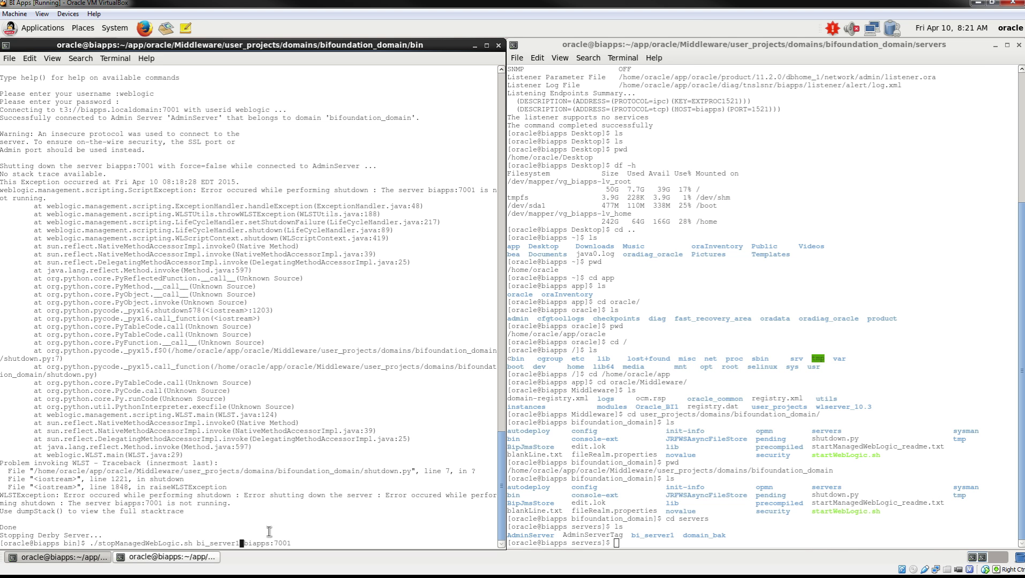
Run the bi_server1 biapps:7001 stop command, entering the administrator username and password
{"action": "key", "text": "Return"}
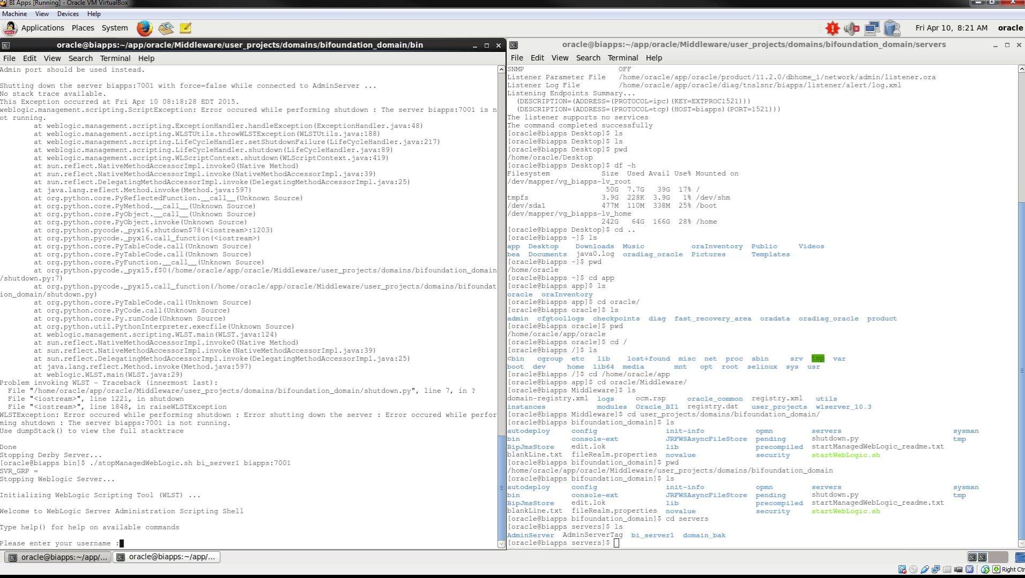
{"action": "type", "text": "weblogic"}
{"action": "key", "text": "Return"}
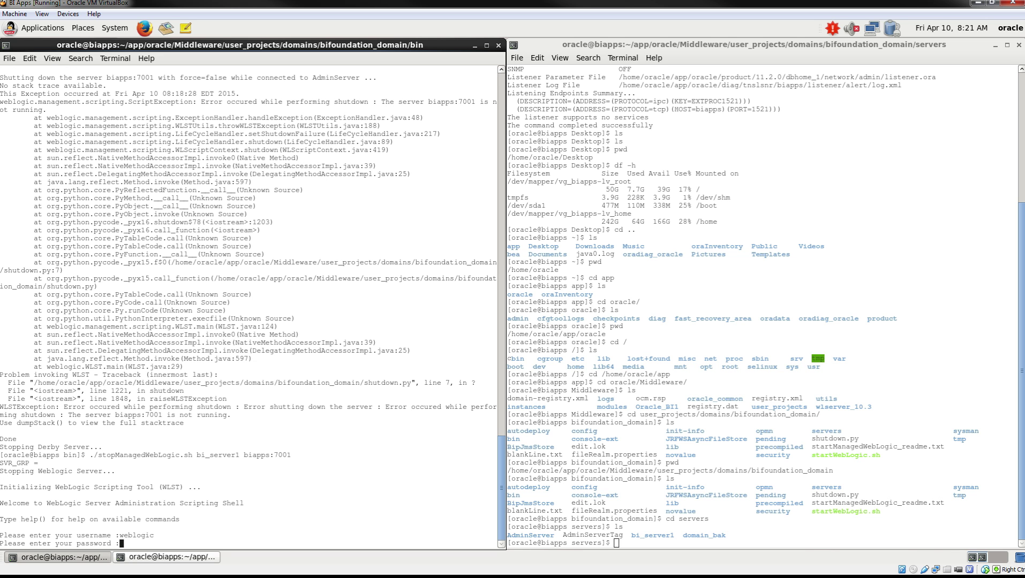
{"action": "key", "text": "Return"}
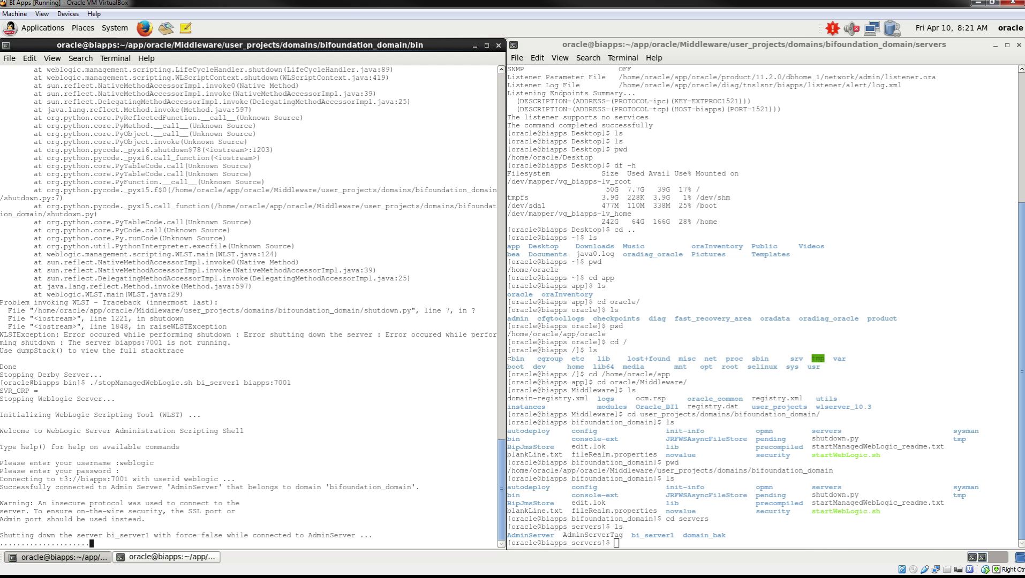
{"action": "left_click", "coordinate": [669, 337]}
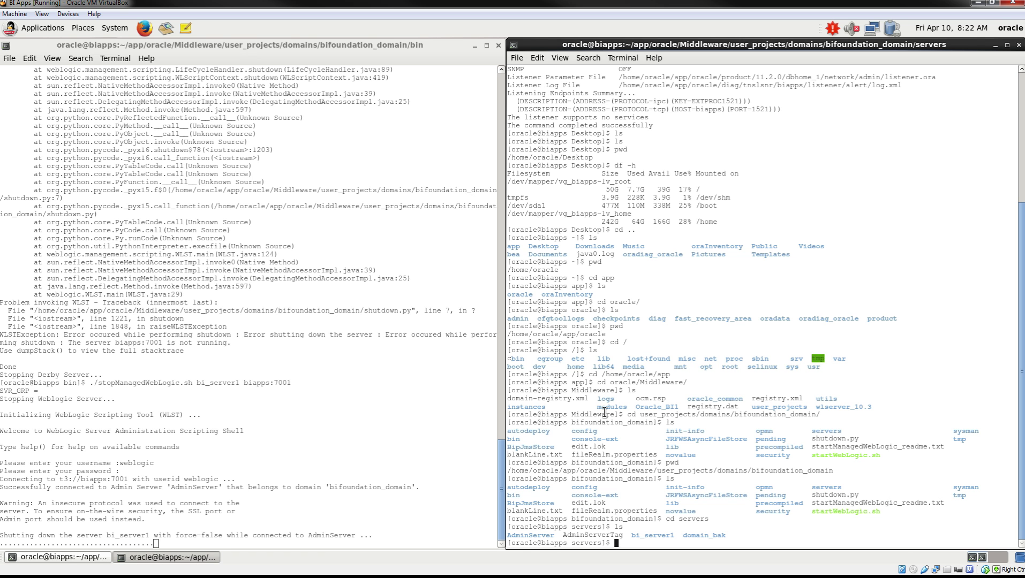
Check the current path, list the servers folder, and move into the AdminServer folder
{"action": "type", "text": "pwd"}
{"action": "key", "text": "Return"}
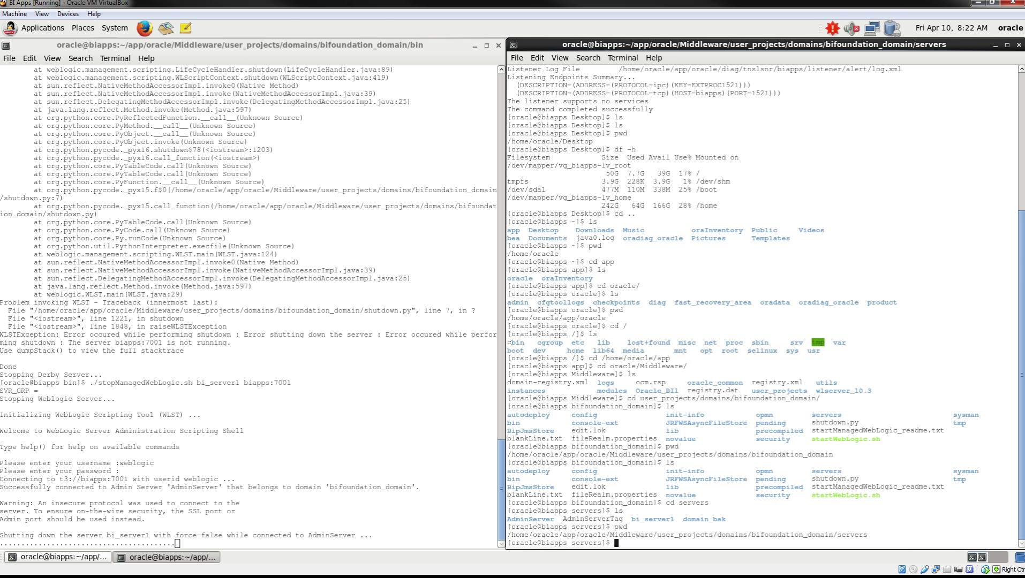
{"action": "type", "text": "ls"}
{"action": "key", "text": "Return"}
{"action": "type", "text": "cd A"}
{"action": "key", "text": "Tab"}
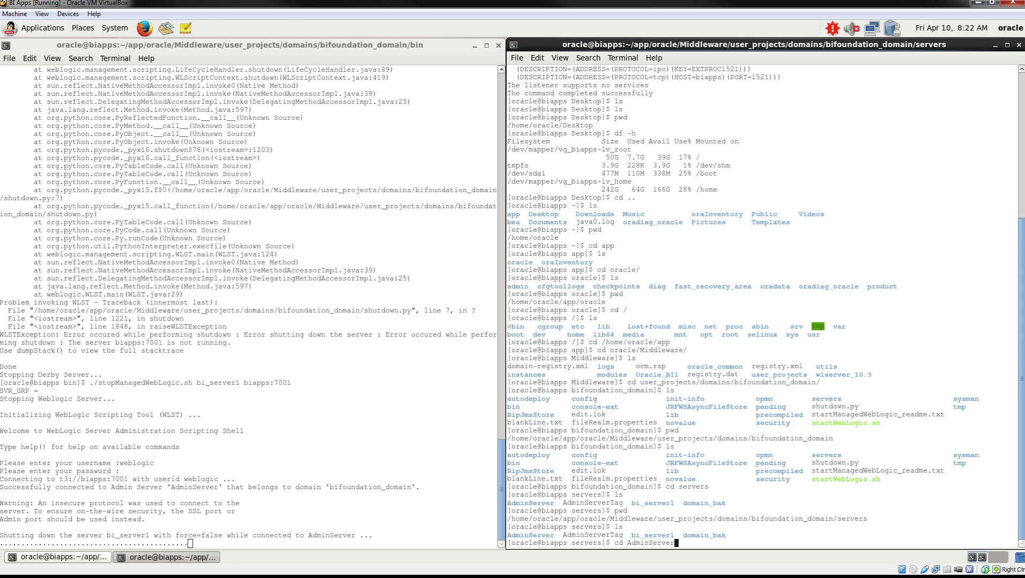
{"action": "key", "text": "Return"}
{"action": "type", "text": "ls"}
{"action": "key", "text": "Return"}
Enter AdminServer's security folder and list all its files, including hidden ones
{"action": "type", "text": "cd sec"}
{"action": "key", "text": "Tab"}
{"action": "key", "text": "Return"}
{"action": "type", "text": "lls"}
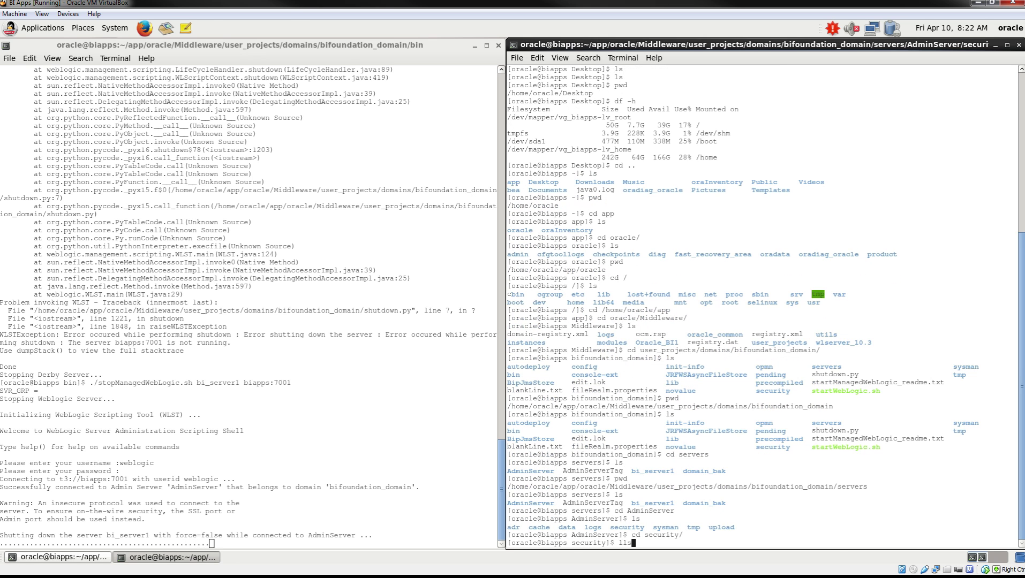
{"action": "key", "text": "BackSpace"}
{"action": "key", "text": "BackSpace"}
{"action": "type", "text": "s"}
{"action": "key", "text": "Return"}
{"action": "type", "text": "ls -a"}
{"action": "key", "text": "Return"}
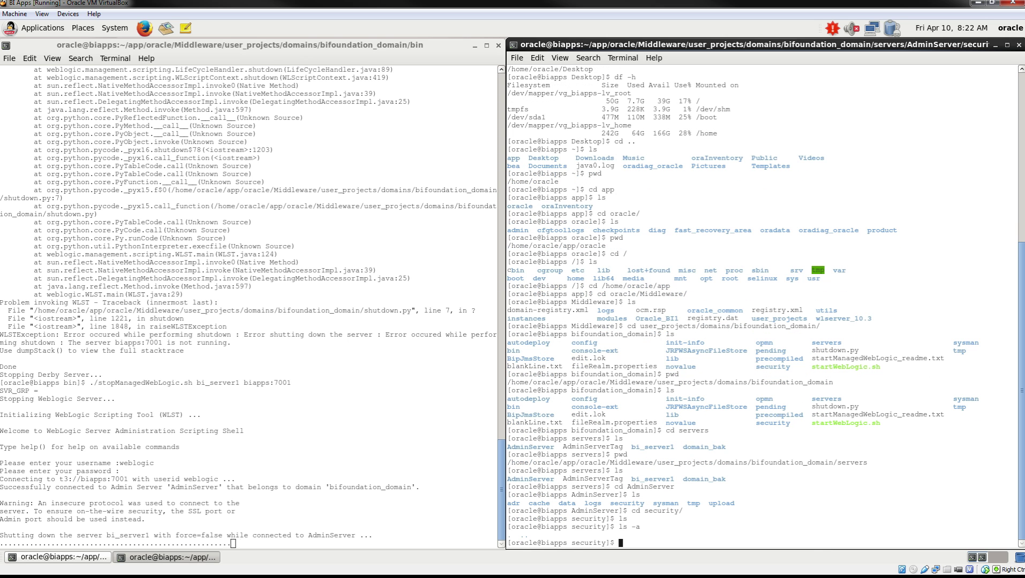
Create an empty boot.properties file there and open it in vi
{"action": "type", "text": "touch boot.properties"}
{"action": "key", "text": "Return"}
{"action": "type", "text": "vi boot.properties"}
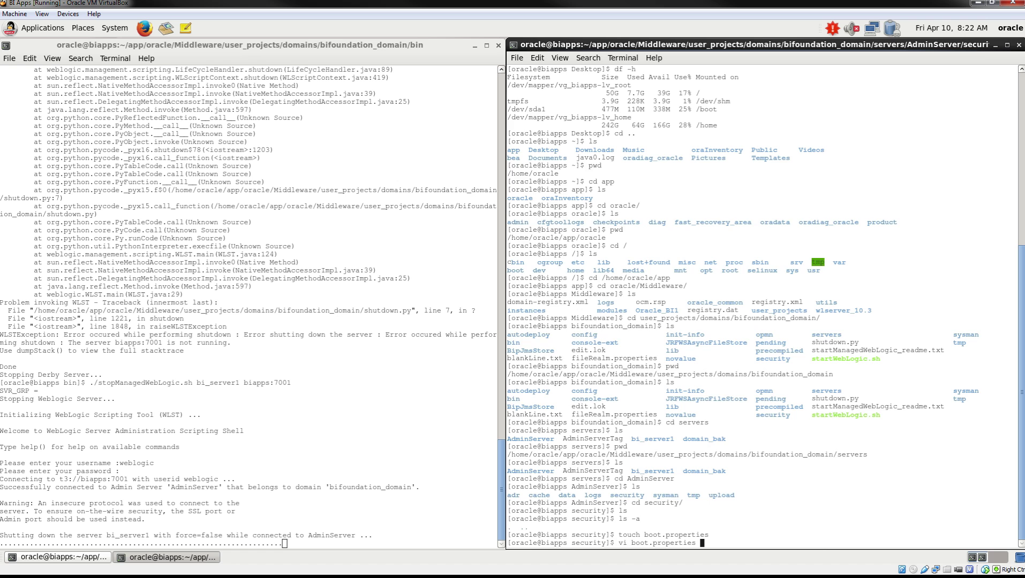
{"action": "key", "text": "Return"}
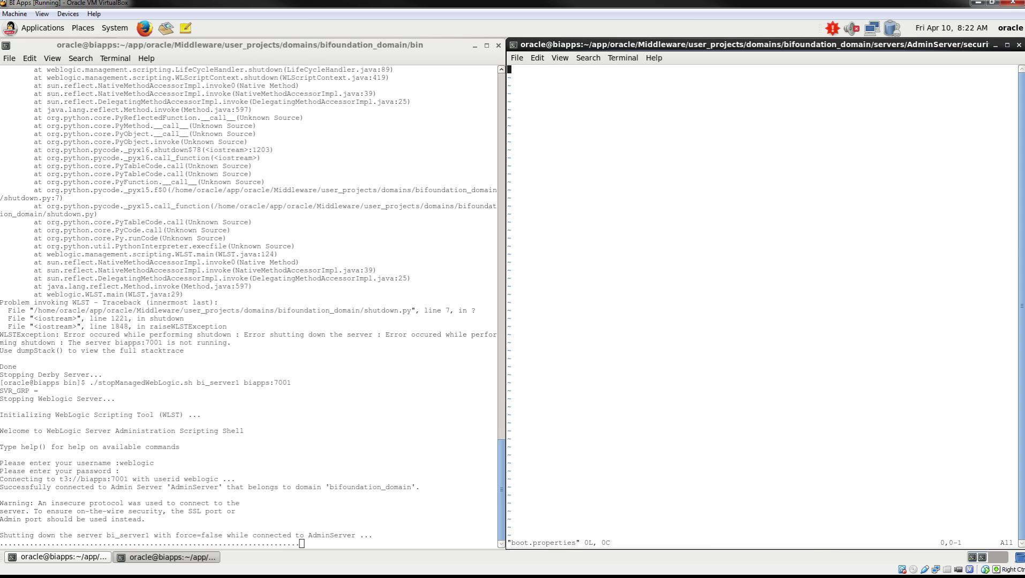
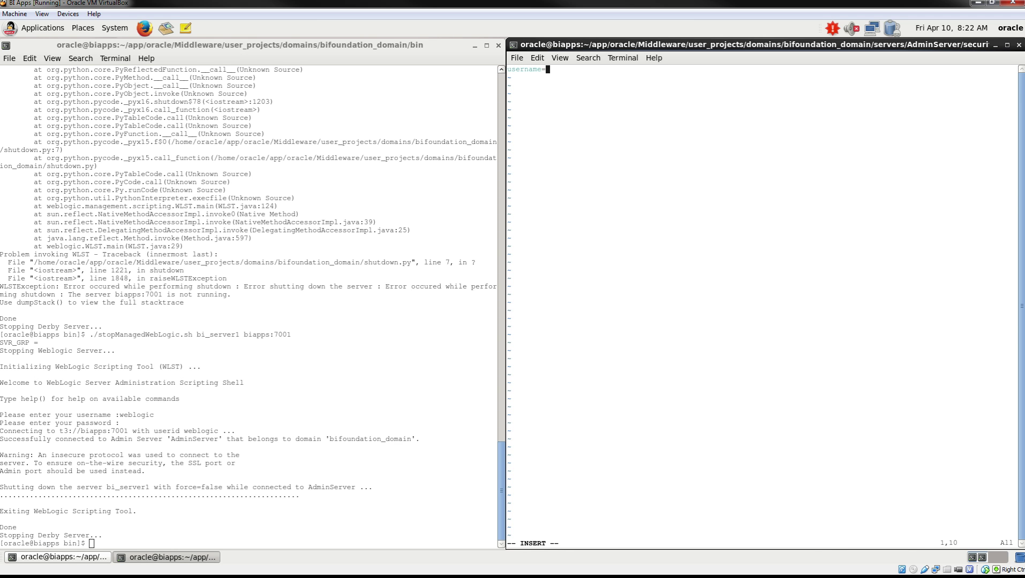
Add the username= and password= lines with the admin credentials, then save with :wq
{"action": "key", "text": "Return"}
{"action": "key", "text": "Escape"}
{"action": "key", "text": "Return"}
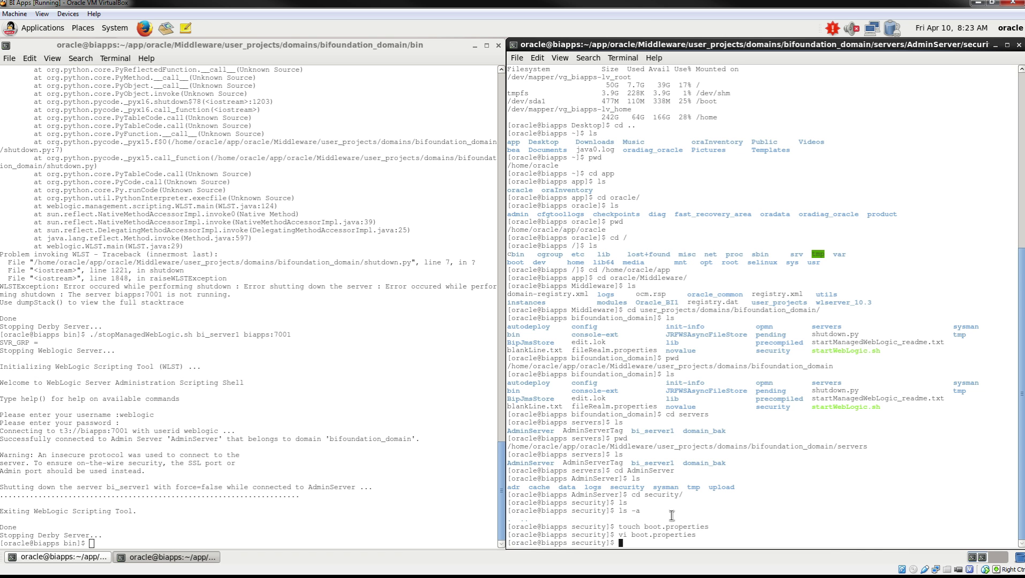
In the right terminal, go up two levels to the servers folder and list it
{"action": "left_click", "coordinate": [224, 491]}
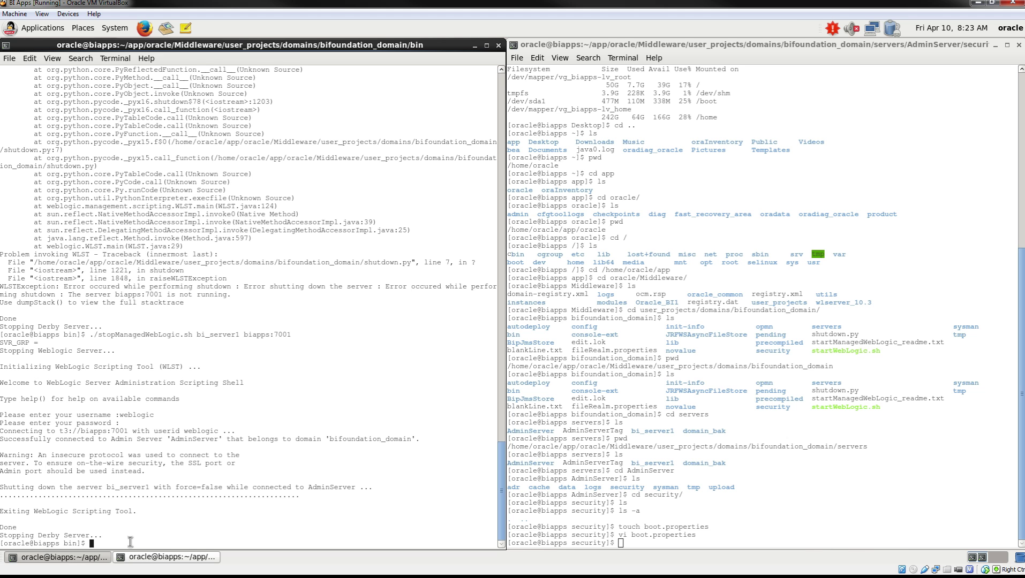
{"action": "left_click", "coordinate": [675, 495]}
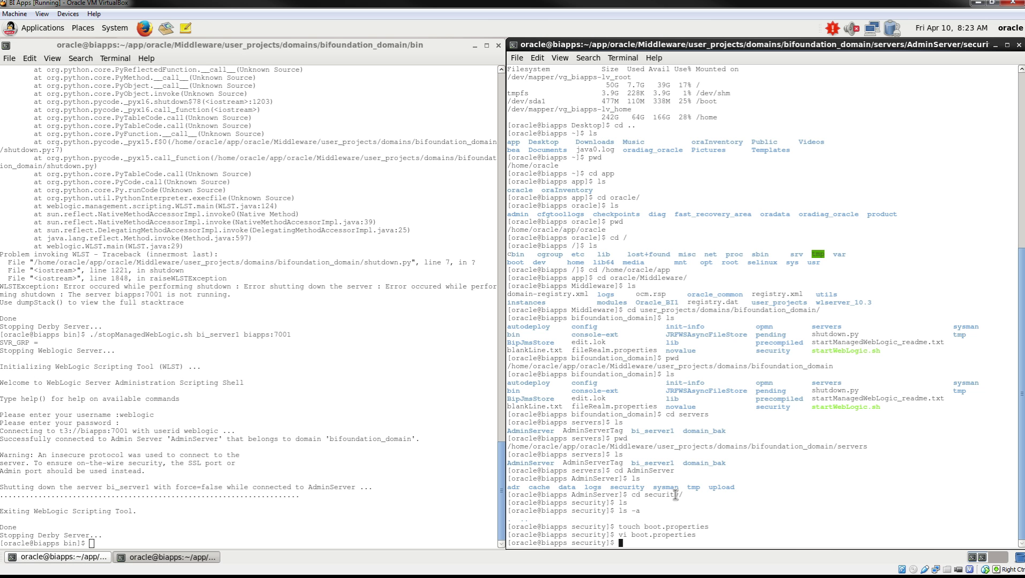
{"action": "type", "text": "cd .."}
{"action": "key", "text": "Return"}
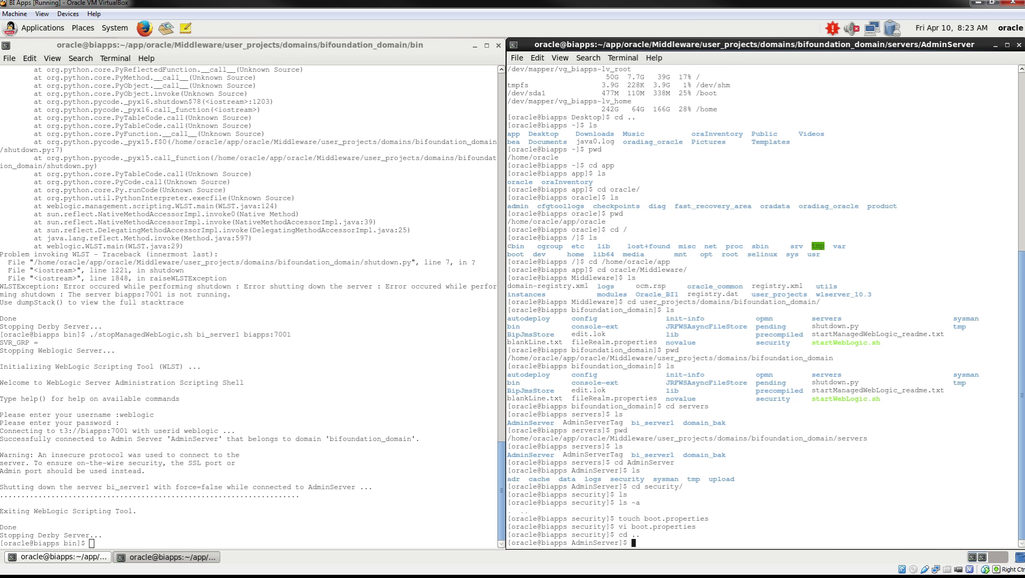
{"action": "key", "text": "Up"}
{"action": "key", "text": "Return"}
{"action": "type", "text": "ls"}
{"action": "key", "text": "Return"}
Enter bi_server1/security and confirm the location with pwd
{"action": "type", "text": "cd bi"}
{"action": "key", "text": "Tab"}
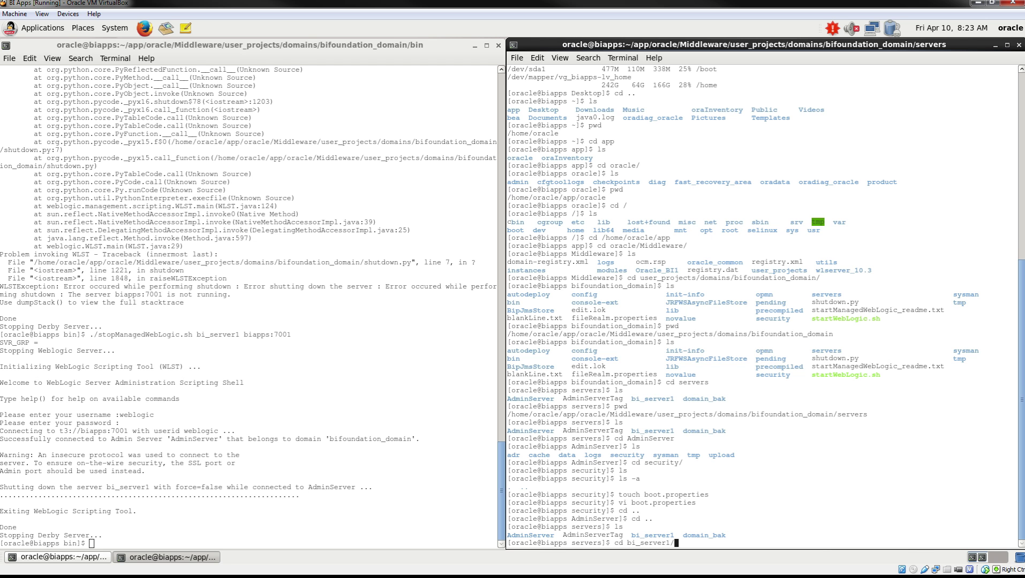
{"action": "key", "text": "Return"}
{"action": "type", "text": "cd se"}
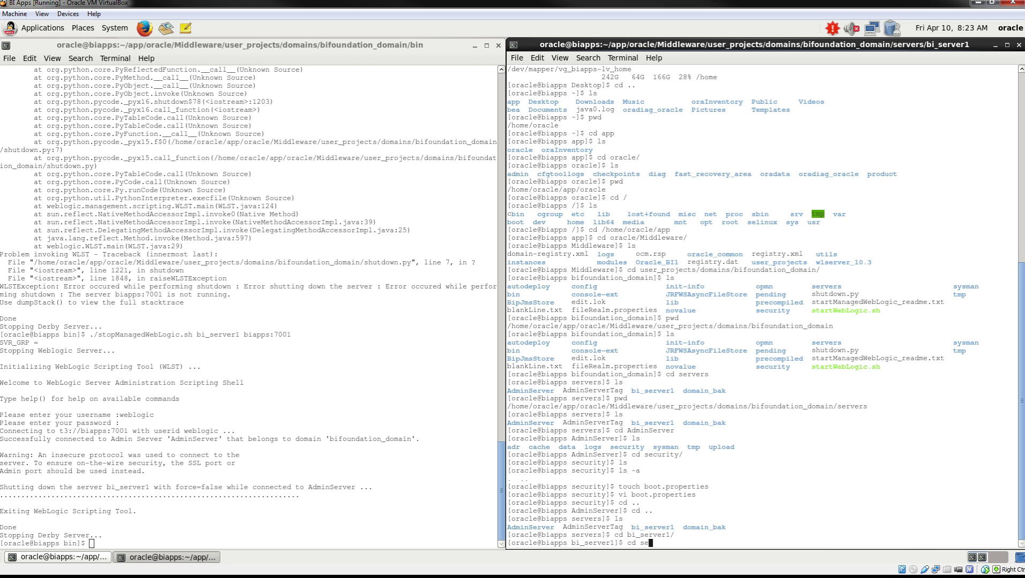
{"action": "key", "text": "Tab"}
{"action": "key", "text": "Return"}
{"action": "type", "text": "pwd"}
{"action": "key", "text": "Return"}
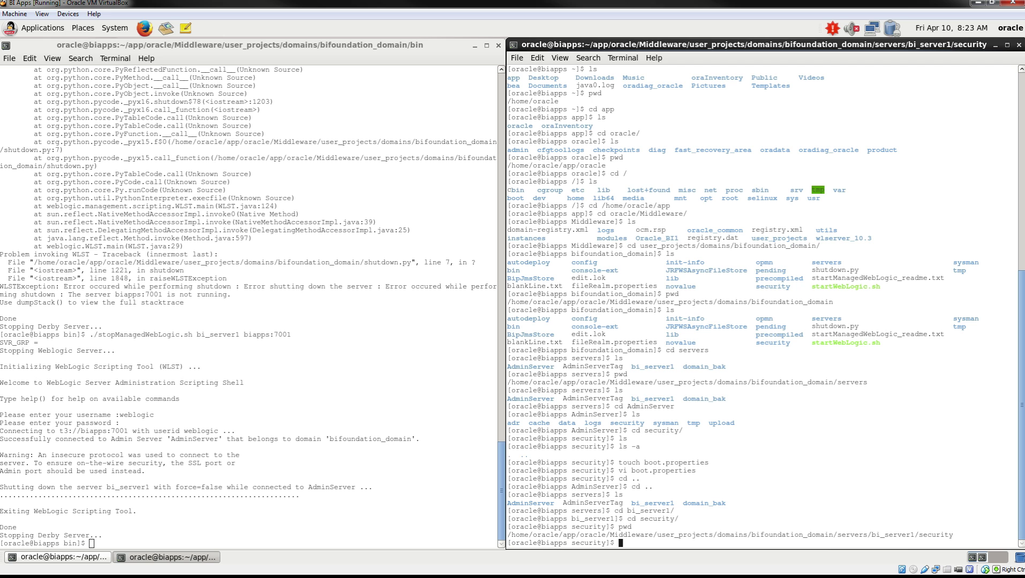
Create boot.properties in bi_server1's security folder and open it in vi
{"action": "type", "text": "touch boot"}
{"action": "type", "text": "/"}
{"action": "type", "text": "properti"}
{"action": "type", "text": "es"}
{"action": "key", "text": "Return"}
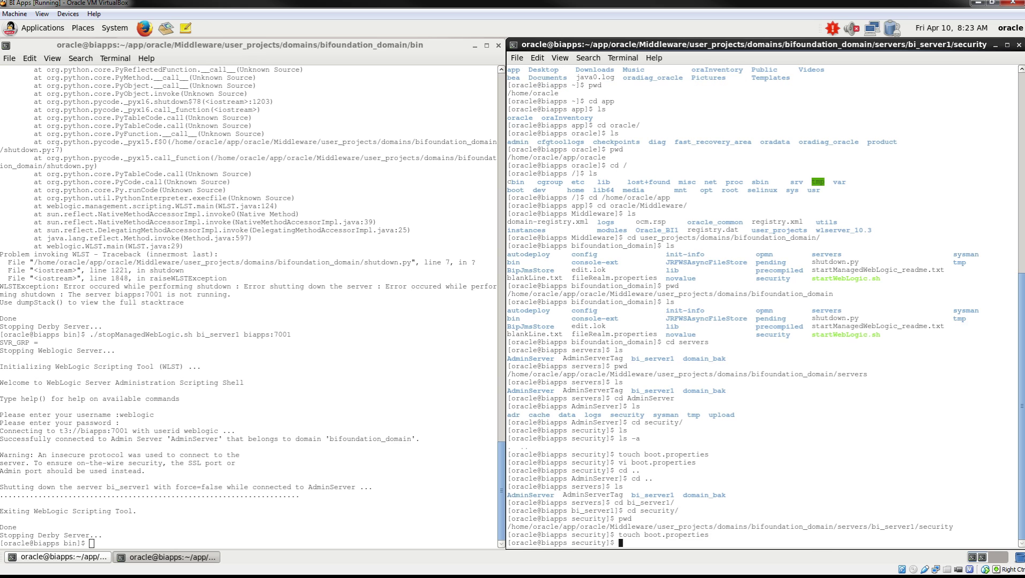
{"action": "type", "text": "vi boot.properties"}
{"action": "key", "text": "Return"}
Add the admin username= and password= lines, then save and quit with :wq
{"action": "key", "text": "Tab"}
{"action": "key", "text": "BackSpace"}
{"action": "key", "text": "Return"}
{"action": "key", "text": "Escape"}
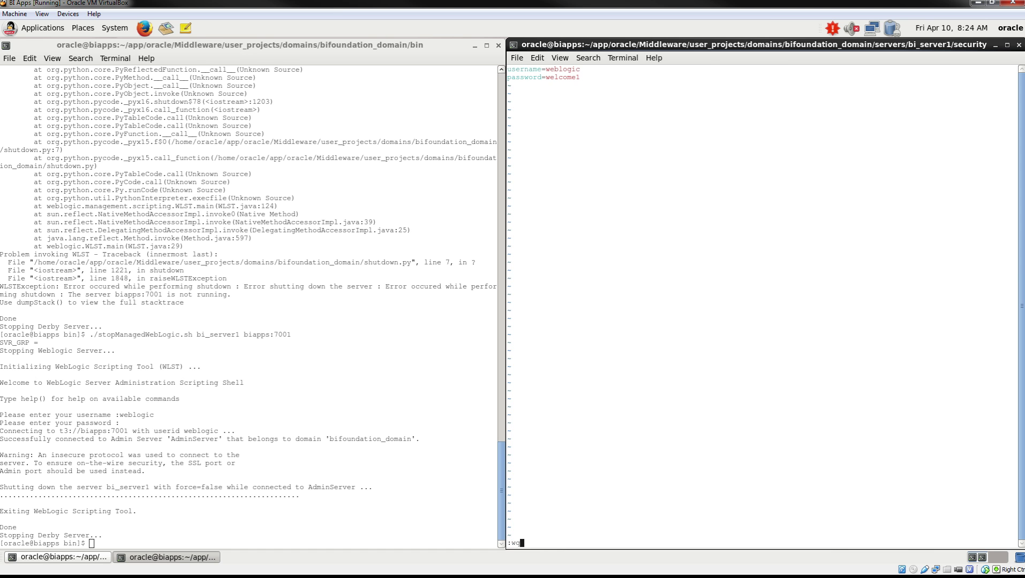
{"action": "key", "text": "Return"}
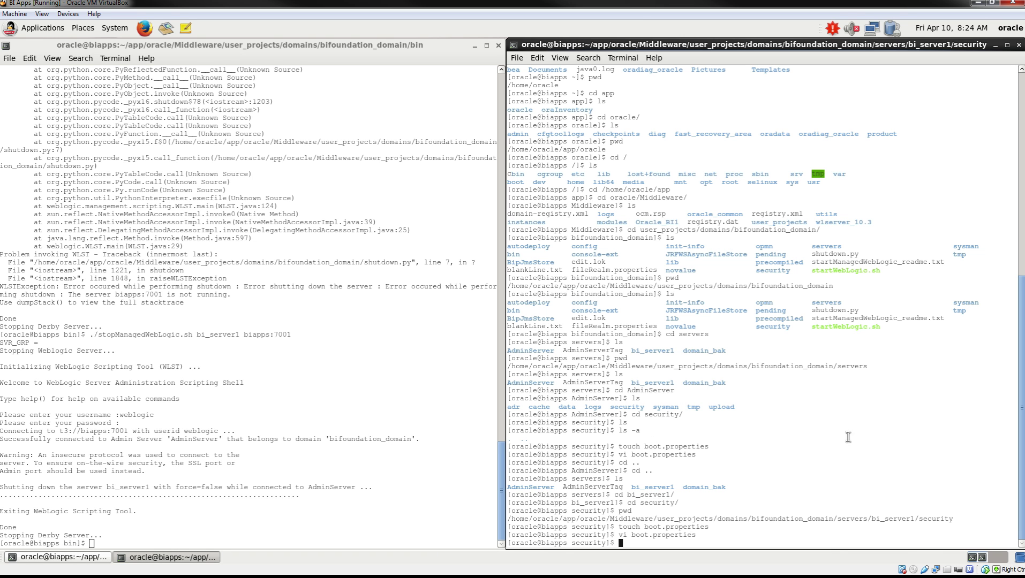
Select the bi_server1 folder name, then switch between the left and right terminal windows
{"action": "double_click", "coordinate": [672, 495]}
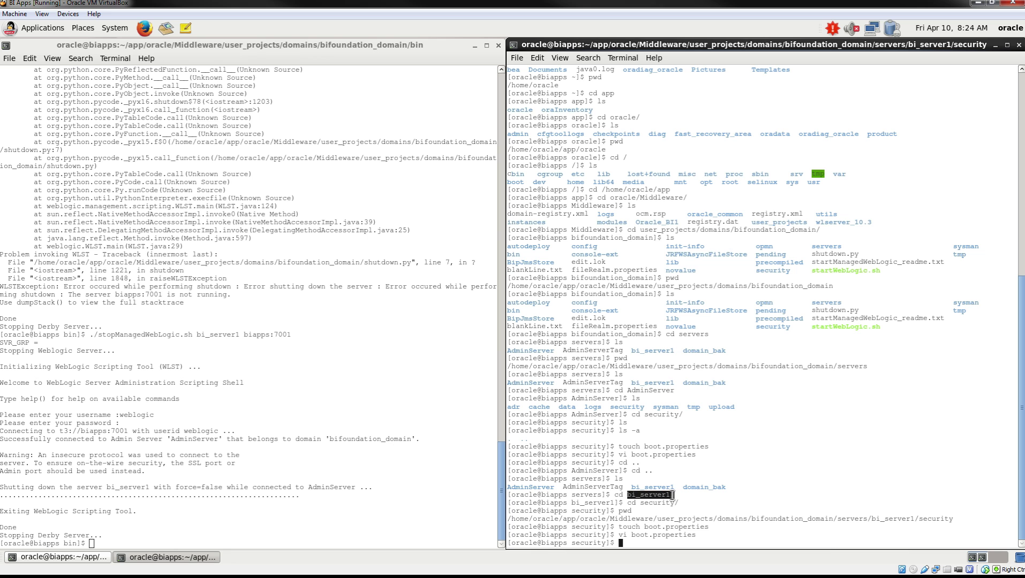
{"action": "left_click", "coordinate": [651, 529]}
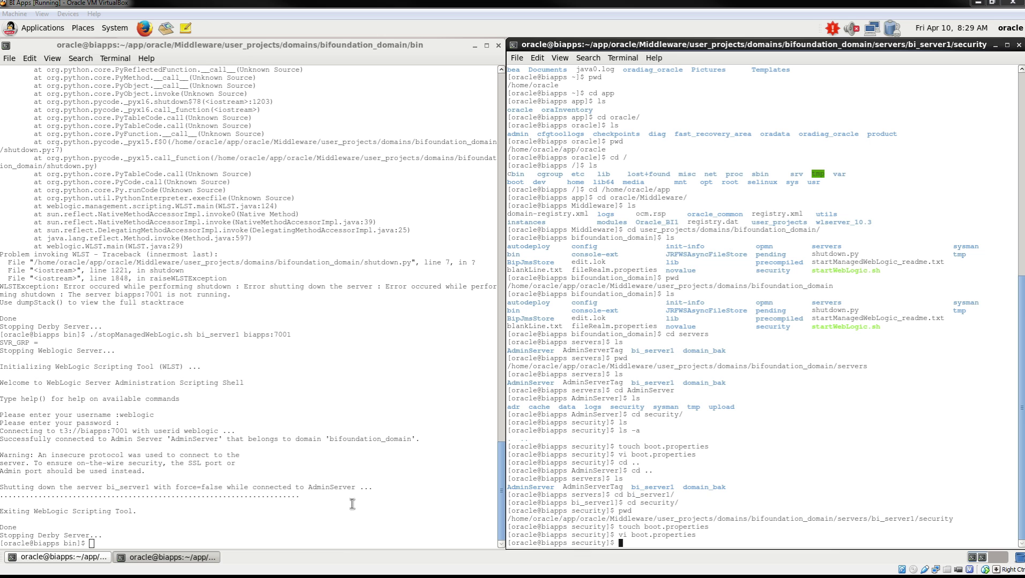
{"action": "left_click", "coordinate": [352, 503]}
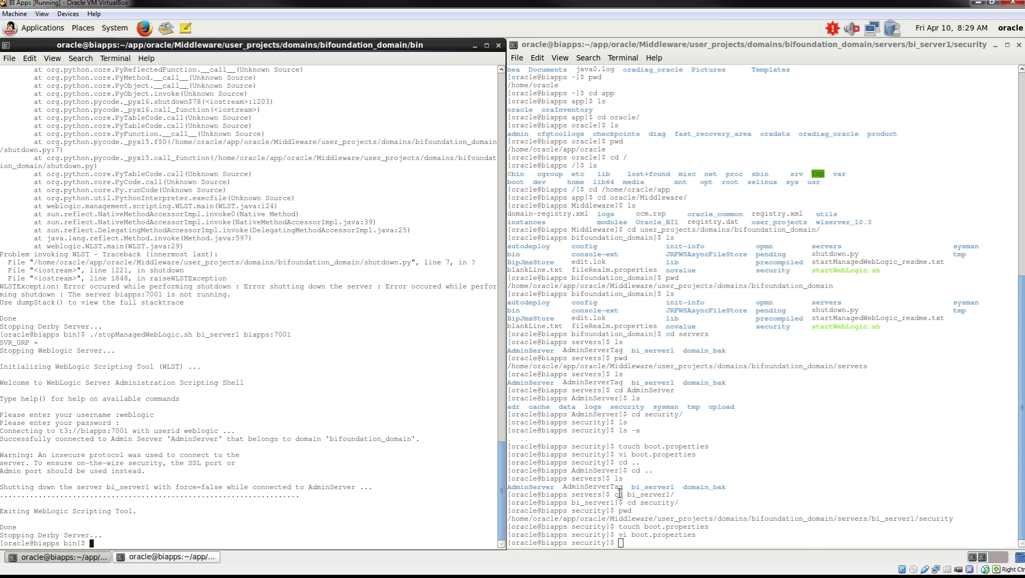
{"action": "left_click", "coordinate": [673, 506]}
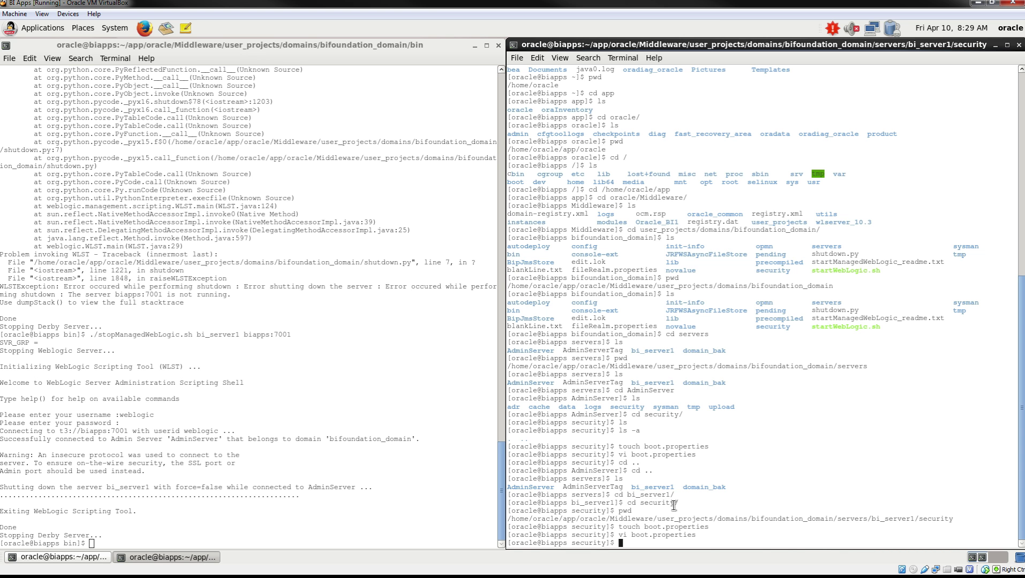
Move up from bifoundation_domain to the Middleware folder and list its contents
{"action": "type", "text": "cd /home/"}
{"action": "key", "text": "BackSpace"}
{"action": "key", "text": "BackSpace"}
{"action": "key", "text": "BackSpace"}
{"action": "key", "text": "BackSpace"}
{"action": "key", "text": "BackSpace"}
{"action": "key", "text": "BackSpace"}
{"action": "type", "text": "../../.."}
{"action": "key", "text": "Return"}
{"action": "type", "text": "ls"}
{"action": "key", "text": "Return"}
{"action": "type", "text": "cd .."}
{"action": "key", "text": "Return"}
{"action": "type", "text": "cd .."}
{"action": "key", "text": "Return"}
{"action": "type", "text": "cd "}
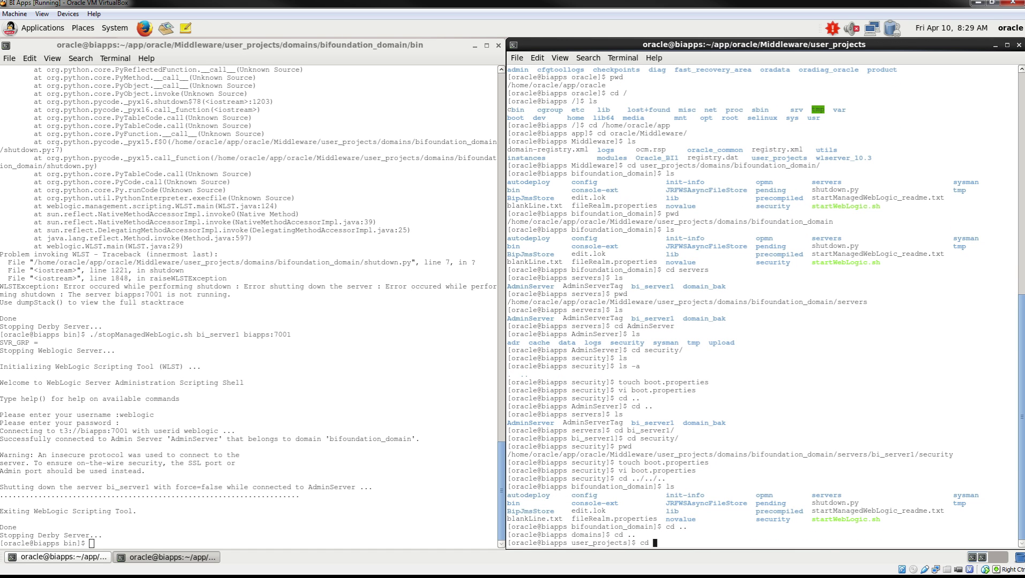
{"action": "type", "text": ".."}
{"action": "key", "text": "Return"}
{"action": "type", "text": "ls"}
{"action": "key", "text": "Return"}
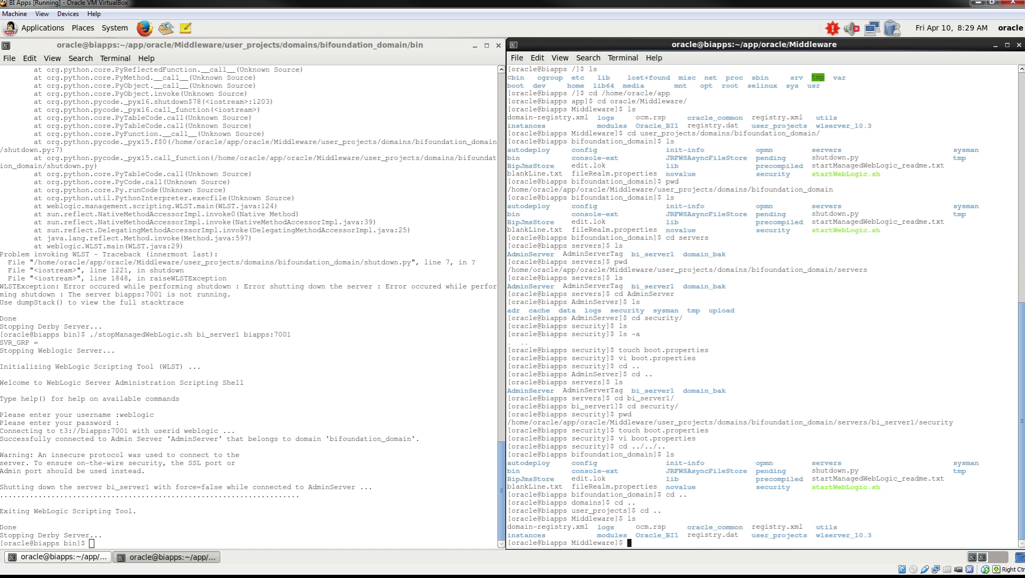
Enter instances/instance1/bin and list its contents
{"action": "type", "text": "cd ins"}
{"action": "key", "text": "Tab"}
{"action": "key", "text": "Tab"}
{"action": "key", "text": "Return"}
{"action": "type", "text": "ls"}
{"action": "key", "text": "Return"}
{"action": "type", "text": "cd bin"}
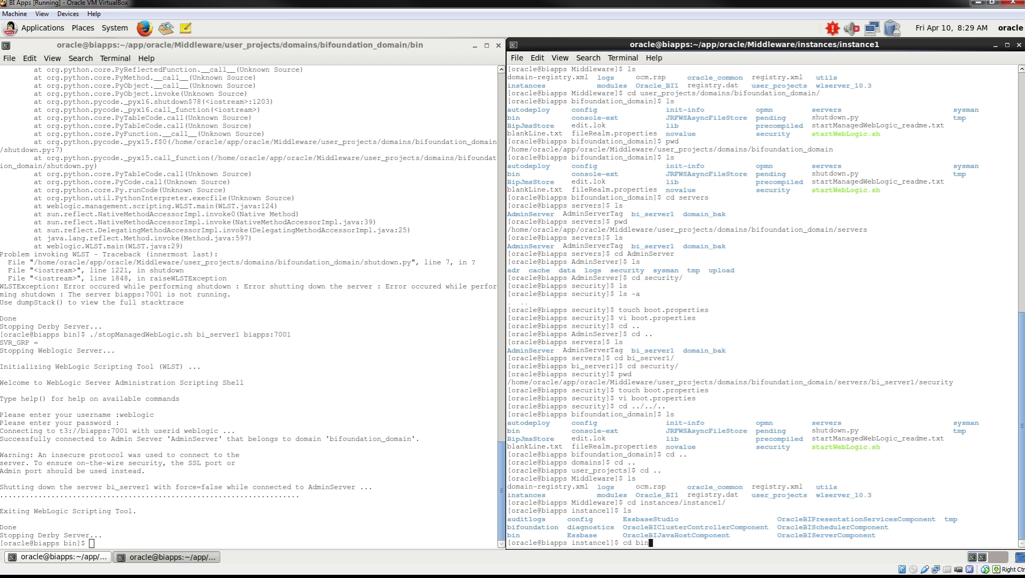
{"action": "key", "text": "Return"}
{"action": "type", "text": "ls"}
{"action": "key", "text": "Return"}
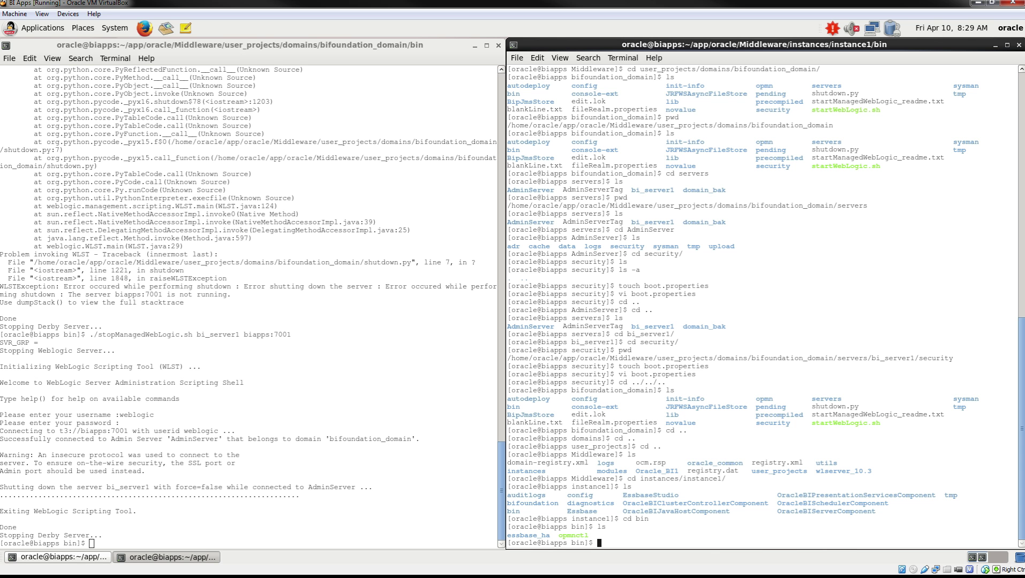
Check OPMN process status, then run ./opmnctl stopall to stop all processes
{"action": "type", "text": "./opmnctl status"}
{"action": "key", "text": "Return"}
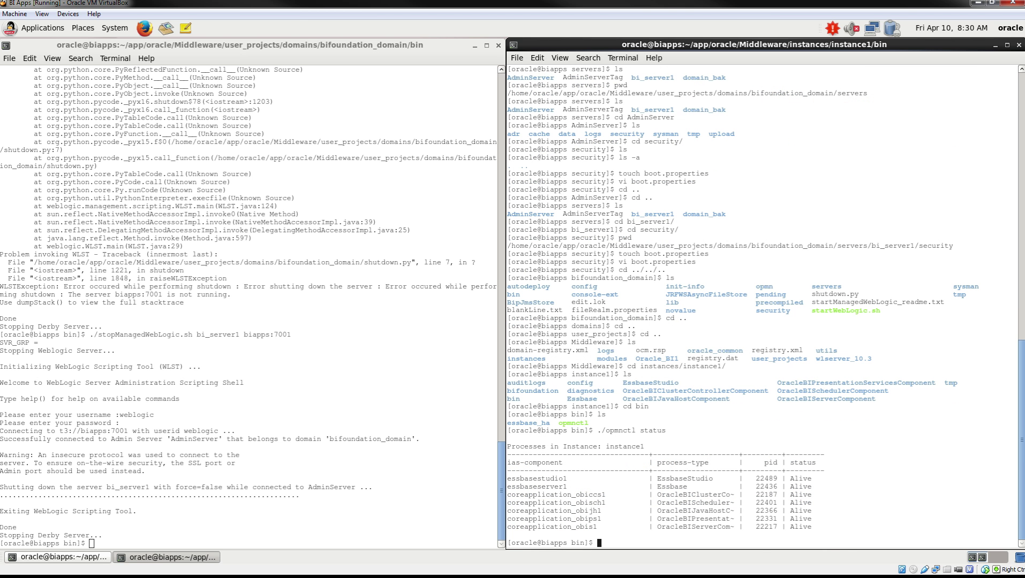
{"action": "key", "text": "Up"}
{"action": "key", "text": "BackSpace"}
{"action": "key", "text": "BackSpace"}
{"action": "key", "text": "BackSpace"}
{"action": "key", "text": "BackSpace"}
{"action": "key", "text": "BackSpace"}
{"action": "type", "text": "topall"}
{"action": "key", "text": "Return"}
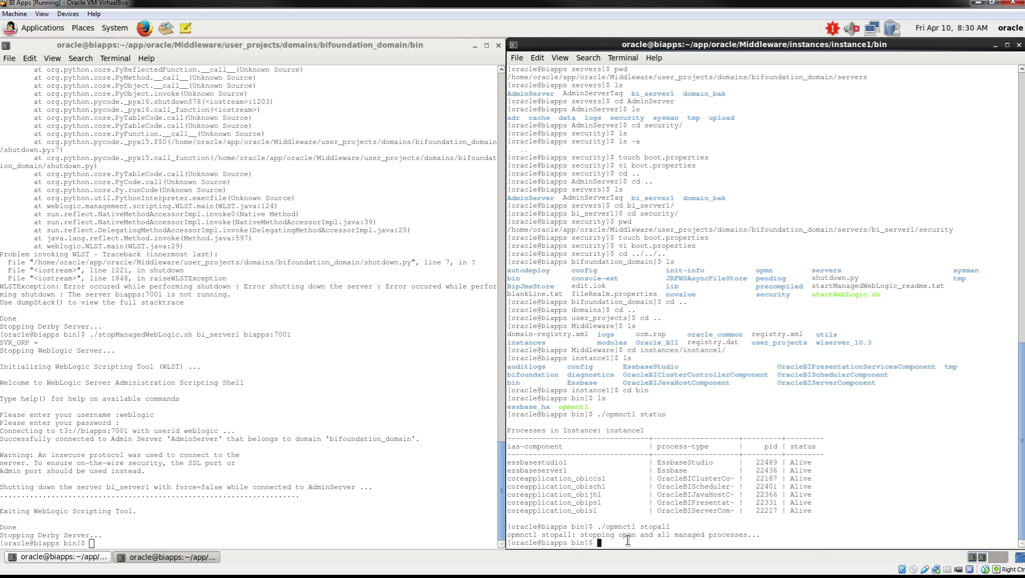
Rerun ./opmnctl status to confirm OPMN is stopped, then start typing ./sto in the left terminal
{"action": "key", "text": "Up"}
{"action": "key", "text": "BackSpace"}
{"action": "key", "text": "BackSpace"}
{"action": "key", "text": "BackSpace"}
{"action": "key", "text": "BackSpace"}
{"action": "key", "text": "BackSpace"}
{"action": "type", "text": "atus"}
{"action": "key", "text": "Return"}
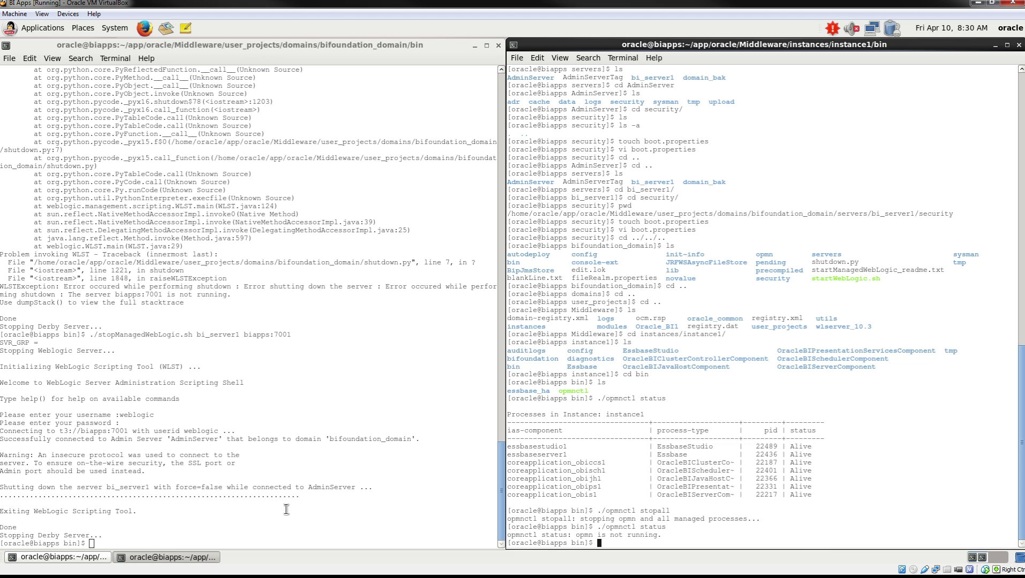
{"action": "left_click", "coordinate": [251, 514]}
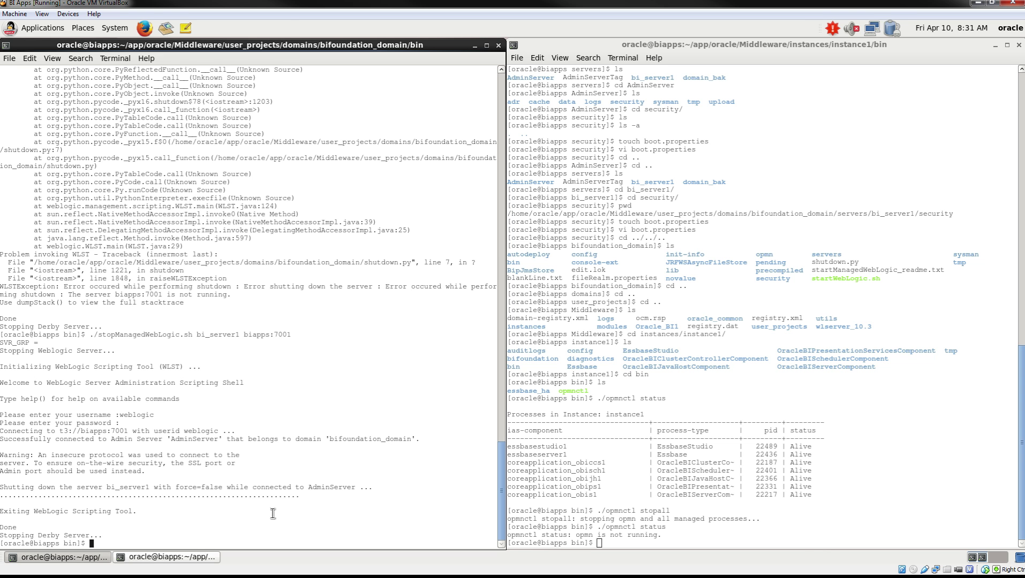
{"action": "type", "text": "./stopWebLogic.sh"}
Run ./stopWebLogic.sh and wait for AdminServer to shut down
{"action": "key", "text": "Return"}
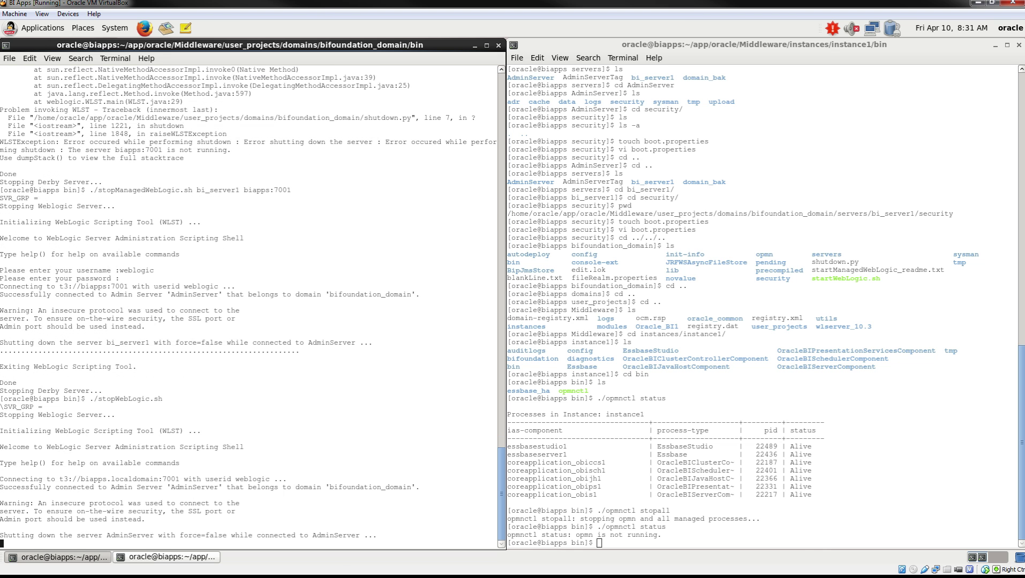
{"action": "type", "text": "\\"}
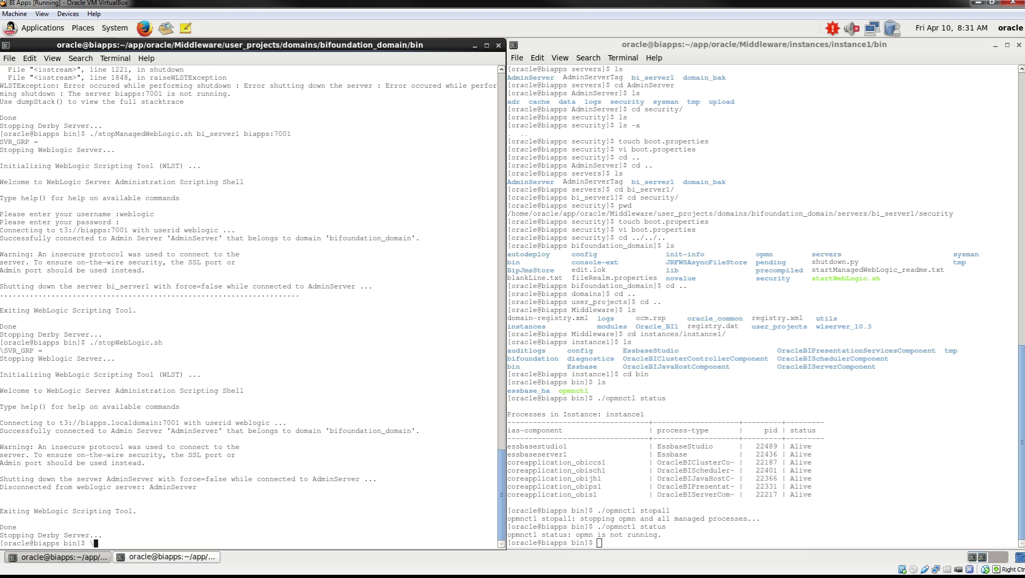
{"action": "key", "text": "BackSpace"}
List running Java processes with ps -ef | grep java and find NodeManager's PID 18084
{"action": "type", "text": "ps -ef |grep java"}
{"action": "key", "text": "Return"}
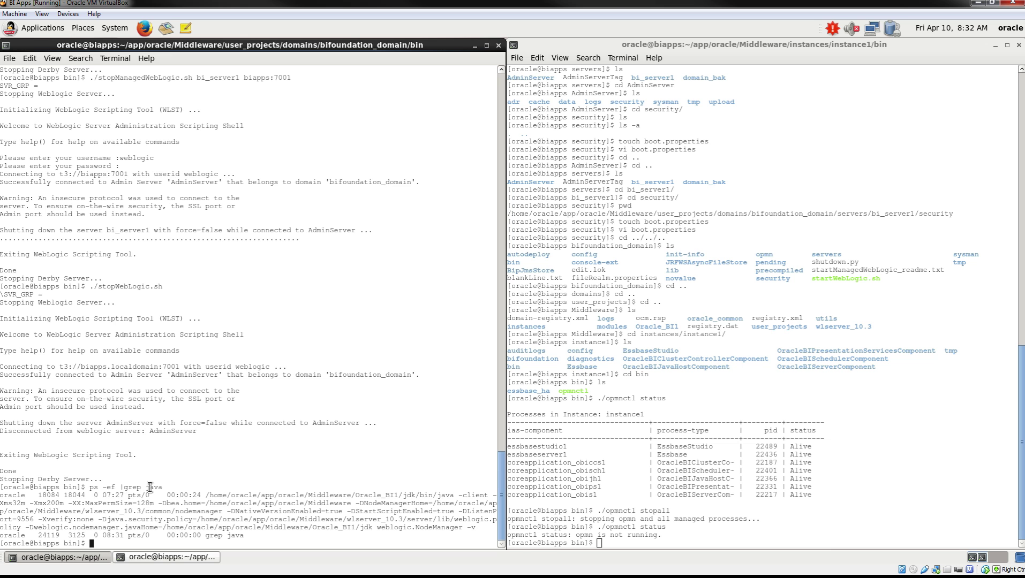
{"action": "left_click_drag", "start_coordinate": [377, 528], "coordinate": [463, 528]}
{"action": "left_click", "coordinate": [189, 545]}
{"action": "double_click", "coordinate": [59, 495]}
{"action": "left_click", "coordinate": [114, 543]}
Force-kill process 18084 with kill -9 and verify no Java processes remain
{"action": "type", "text": "kill -9 18084"}
{"action": "key", "text": "Return"}
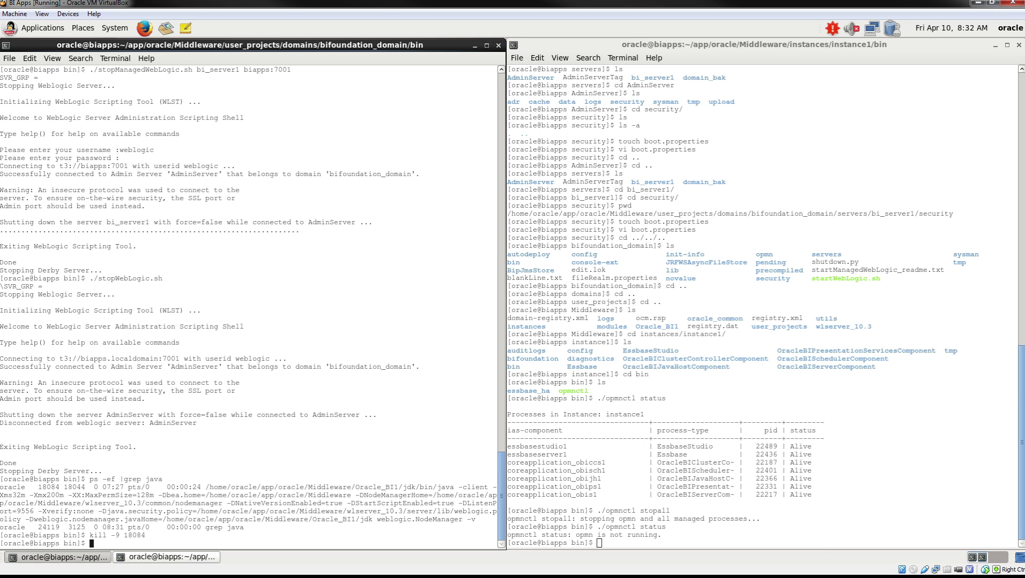
{"action": "key", "text": "Up"}
{"action": "key", "text": "Up"}
{"action": "key", "text": "Return"}
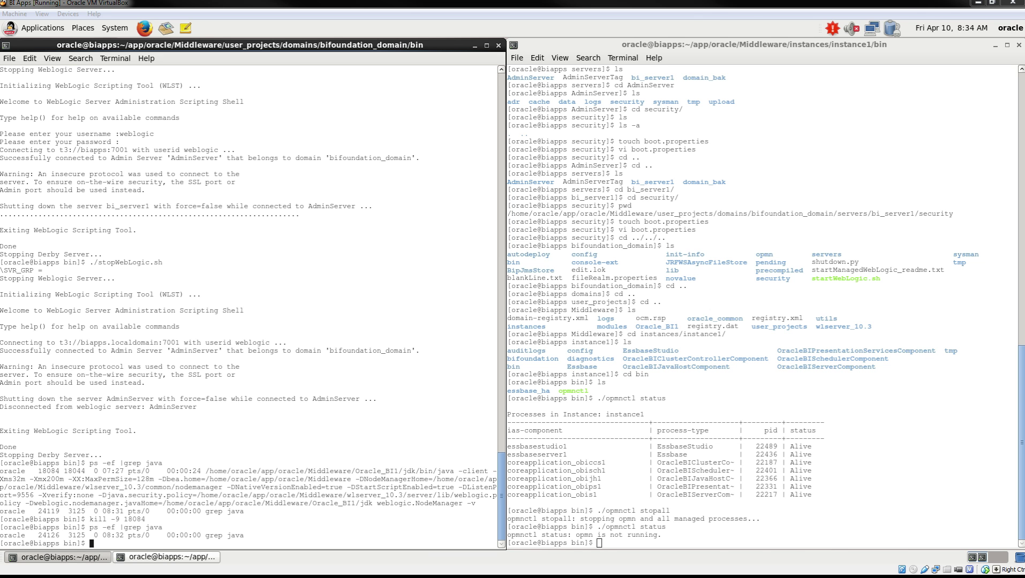
{"action": "left_click", "coordinate": [217, 418]}
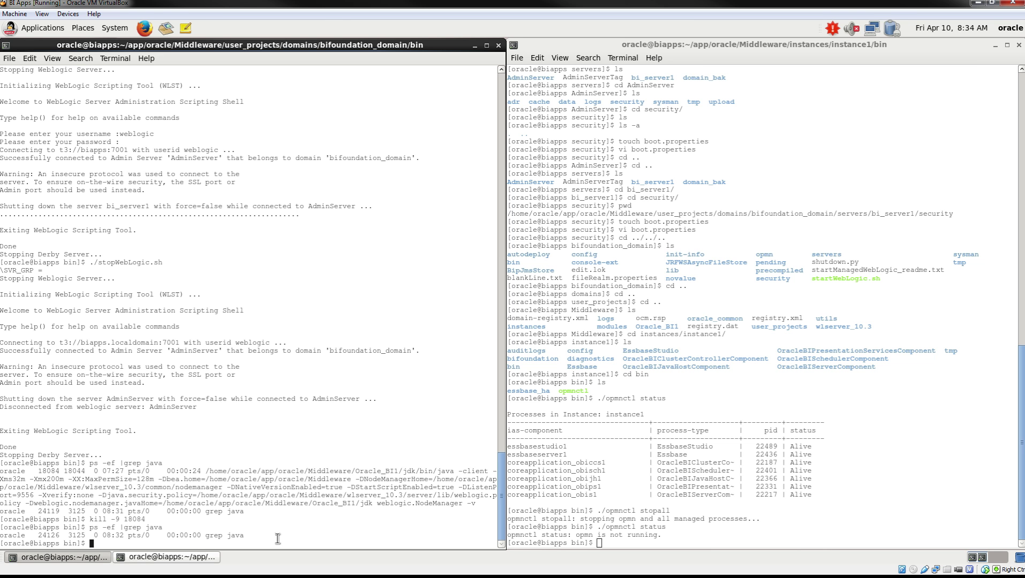
Navigate from /home/oracle through Documents into biapps_install, listing each folder
{"action": "type", "text": "cd /home/oracle/"}
{"action": "key", "text": "Return"}
{"action": "type", "text": "ls"}
{"action": "key", "text": "Return"}
{"action": "type", "text": "cd "}
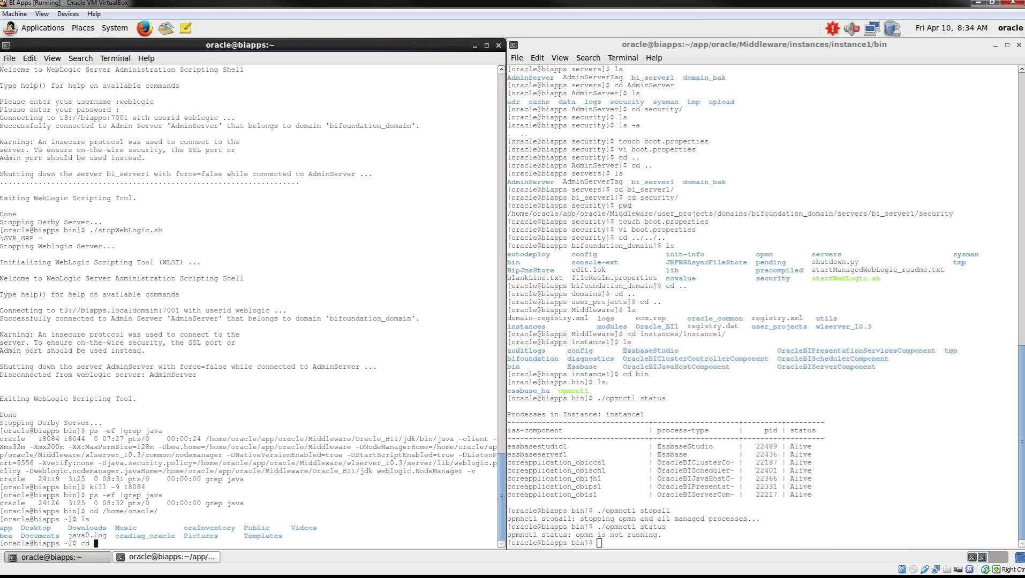
{"action": "type", "text": "Documents/"}
{"action": "key", "text": "Return"}
{"action": "type", "text": "ls"}
{"action": "key", "text": "Return"}
{"action": "type", "text": "cd biapps_"}
{"action": "key", "text": "Return"}
{"action": "type", "text": "ls"}
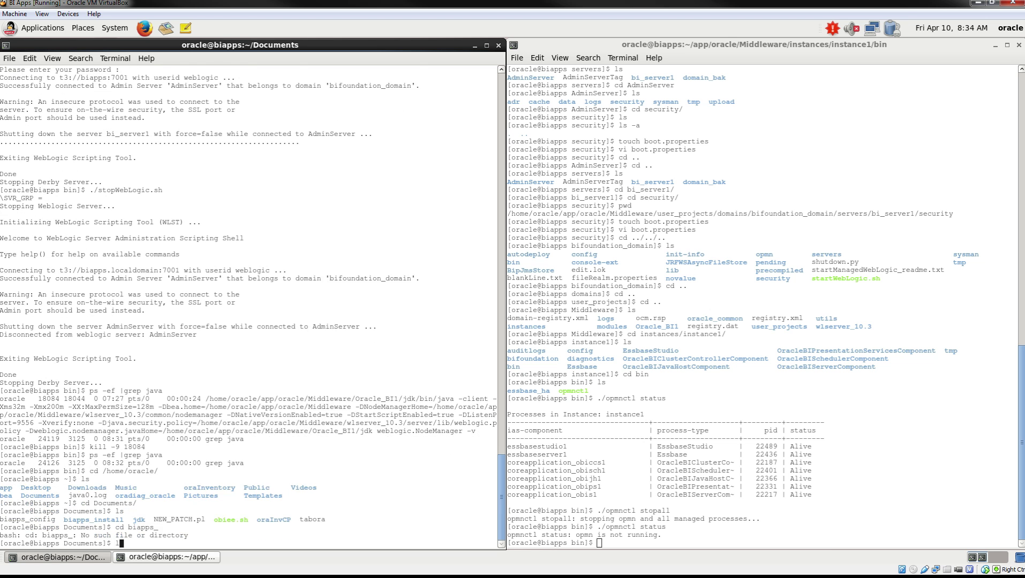
{"action": "key", "text": "Return"}
{"action": "type", "text": "cd "}
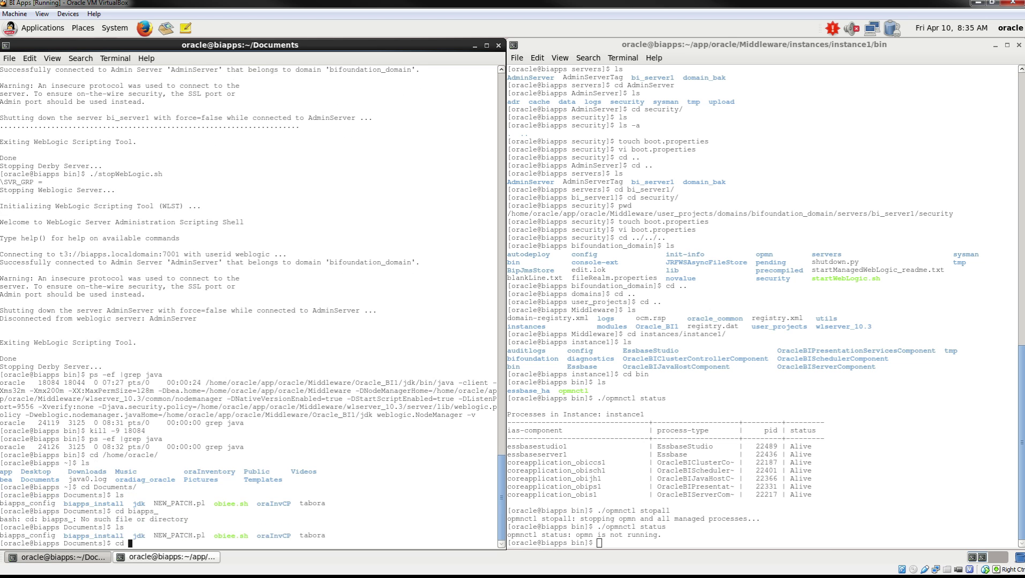
{"action": "type", "text": "biapps_"}
{"action": "key", "text": "Return"}
{"action": "type", "text": "cd biapps_install/"}
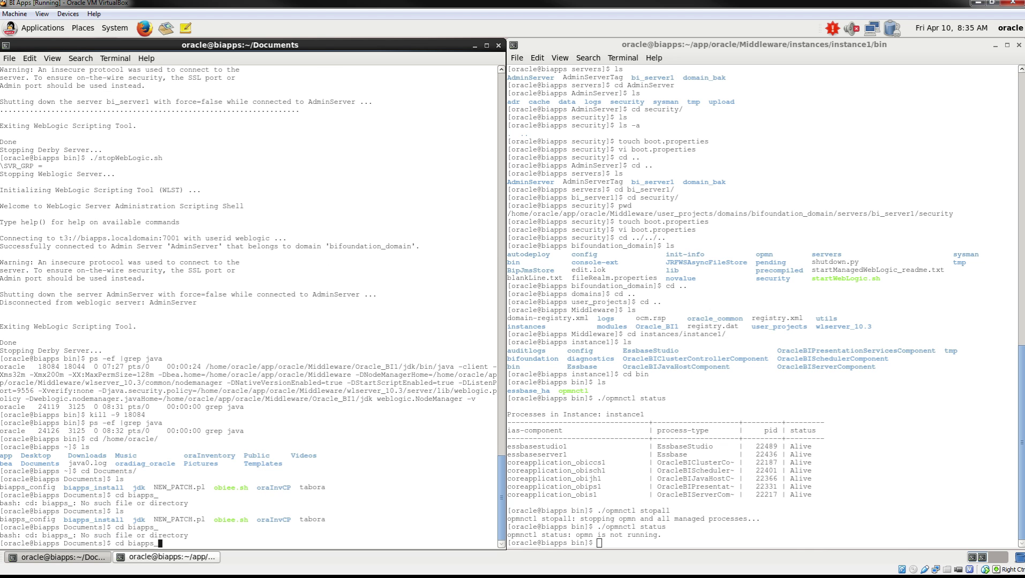
{"action": "key", "text": "Return"}
{"action": "type", "text": "ls"}
{"action": "key", "text": "Return"}
Enter WLS_10.3.6 and list it, locating wls1036_upgrade_generic.jar
{"action": "type", "text": "cd"}
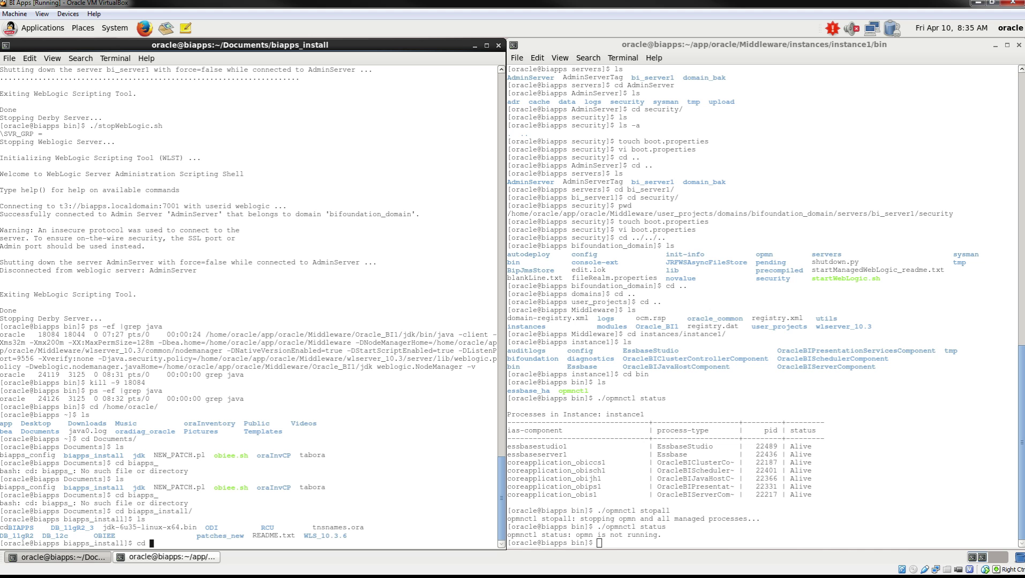
{"action": "key", "text": "BackSpace"}
{"action": "key", "text": "BackSpace"}
{"action": "key", "text": "BackSpace"}
{"action": "type", "text": "cd WL"}
{"action": "key", "text": "Tab"}
{"action": "key", "text": "Return"}
{"action": "type", "text": "LS"}
{"action": "key", "text": "Return"}
{"action": "type", "text": "ls"}
{"action": "key", "text": "Return"}
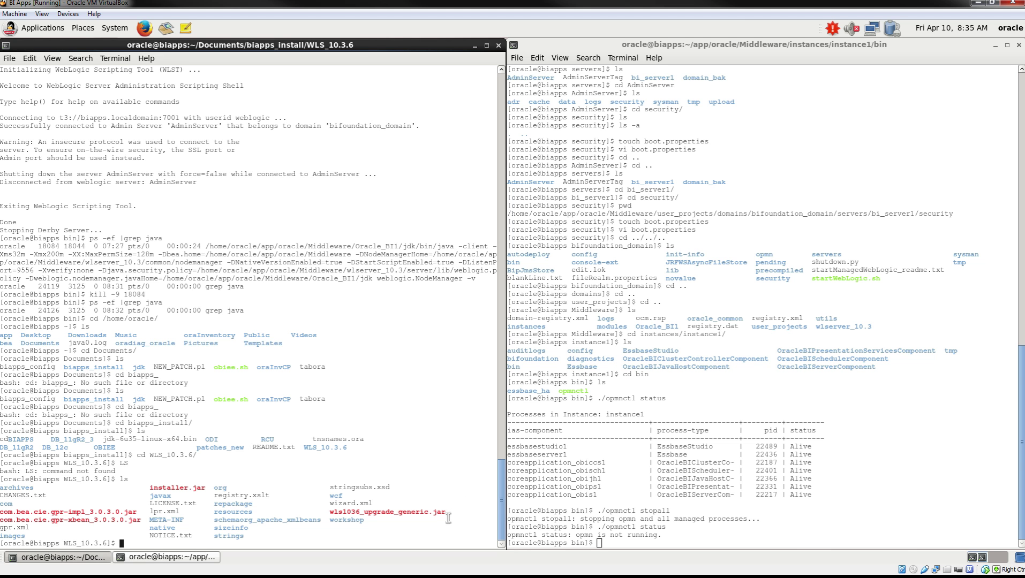
{"action": "left_click_drag", "start_coordinate": [448, 513], "coordinate": [329, 512]}
{"action": "left_click", "coordinate": [297, 543]}
{"action": "type", "text": "/usr/"}
Run 'which java' to show the path of the Java executable in use
{"action": "key", "text": "BackSpace"}
{"action": "key", "text": "BackSpace"}
{"action": "key", "text": "BackSpace"}
{"action": "key", "text": "BackSpace"}
{"action": "key", "text": "BackSpace"}
{"action": "type", "text": "ich java"}
{"action": "key", "text": "Return"}
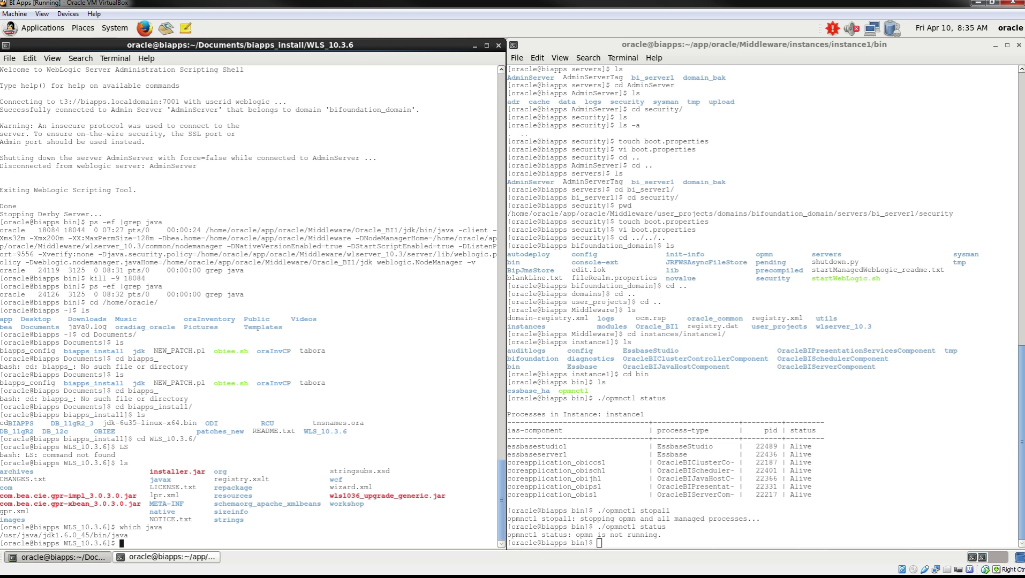
Build the command /usr/java/jdk1.6.0_45/bin/java -jar wls1036_upgrade_generic.jar at the prompt
{"action": "double_click", "coordinate": [123, 535]}
{"action": "left_click_drag", "start_coordinate": [127, 535], "coordinate": [5, 537]}
{"action": "right_click", "coordinate": [8, 538]}
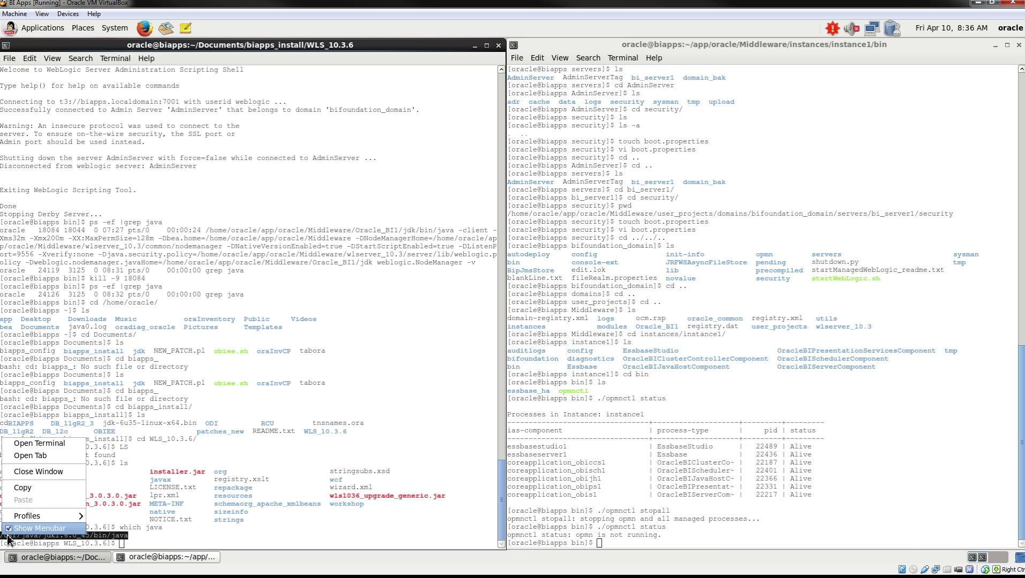
{"action": "left_click", "coordinate": [23, 487]}
{"action": "left_click", "coordinate": [158, 543]}
{"action": "right_click", "coordinate": [157, 542]}
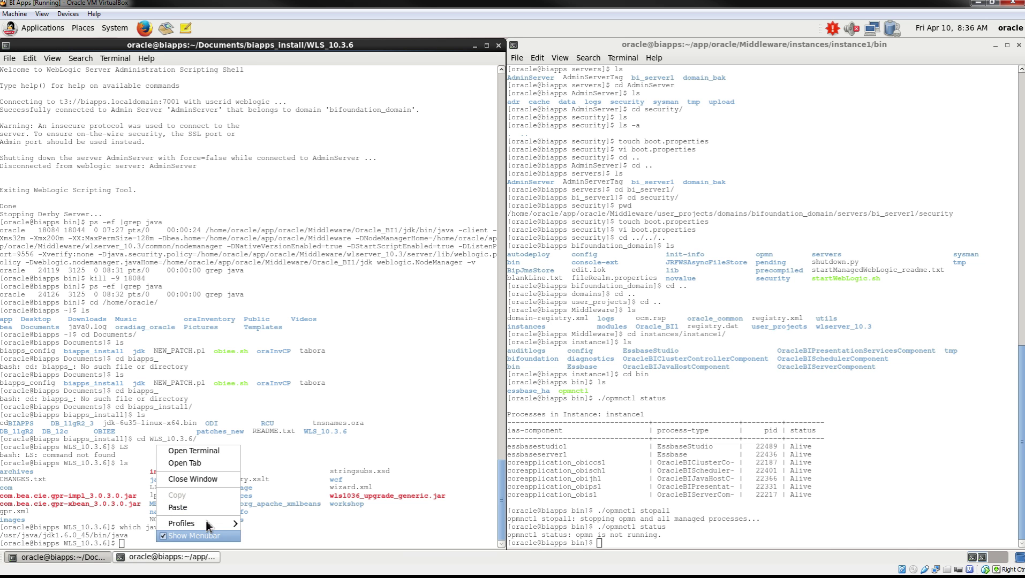
{"action": "left_click", "coordinate": [201, 507]}
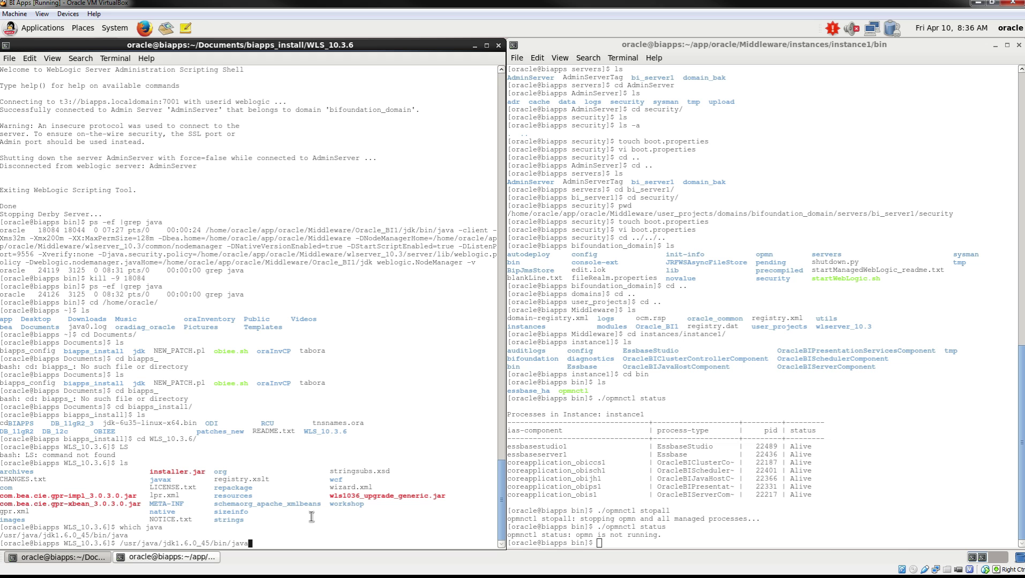
{"action": "type", "text": "-jar wls"}
{"action": "key", "text": "Tab"}
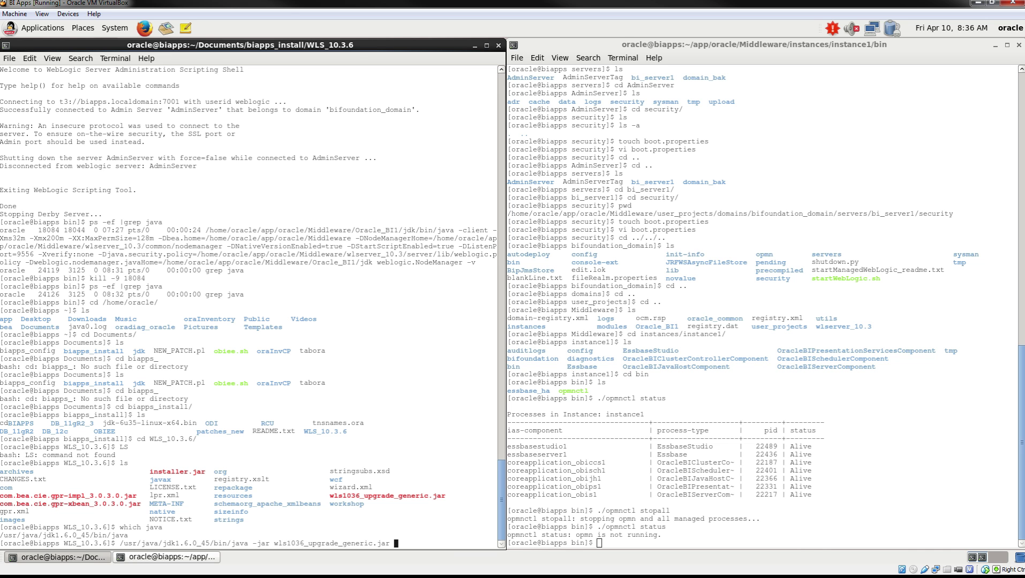
{"action": "left_click_drag", "start_coordinate": [248, 543], "coordinate": [396, 543]}
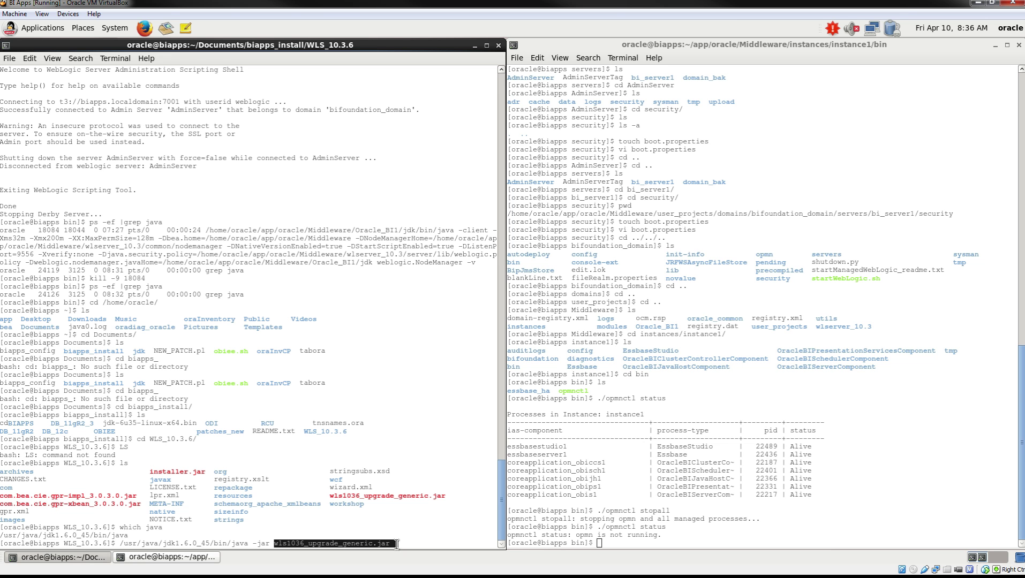
{"action": "left_click", "coordinate": [396, 544]}
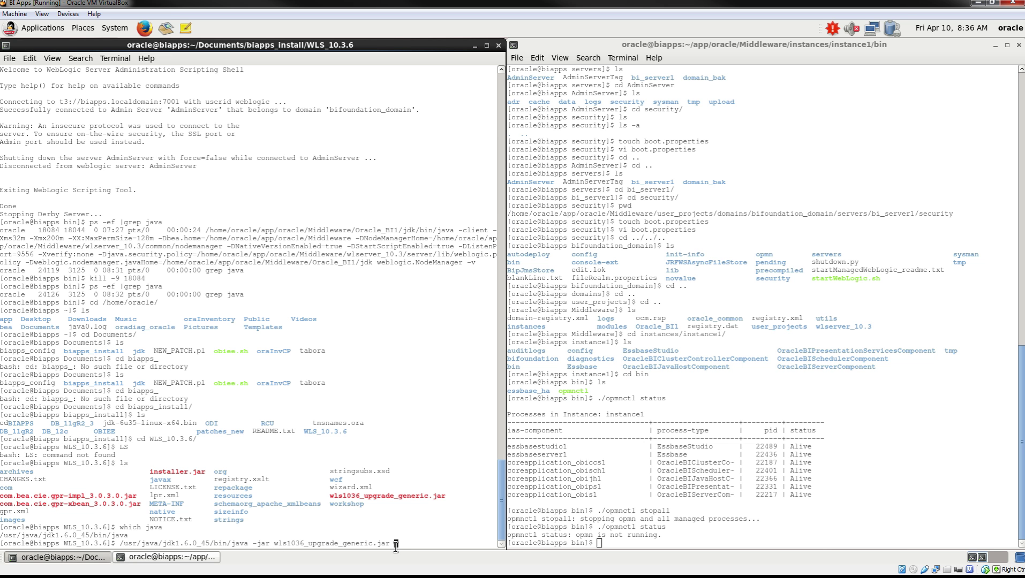
Launch the WebLogic 10.3.6 upgrade installer and continue with the existing /home/oracle/app/oracle/Middleware home
{"action": "key", "text": "BackSpace"}
{"action": "key", "text": "Return"}
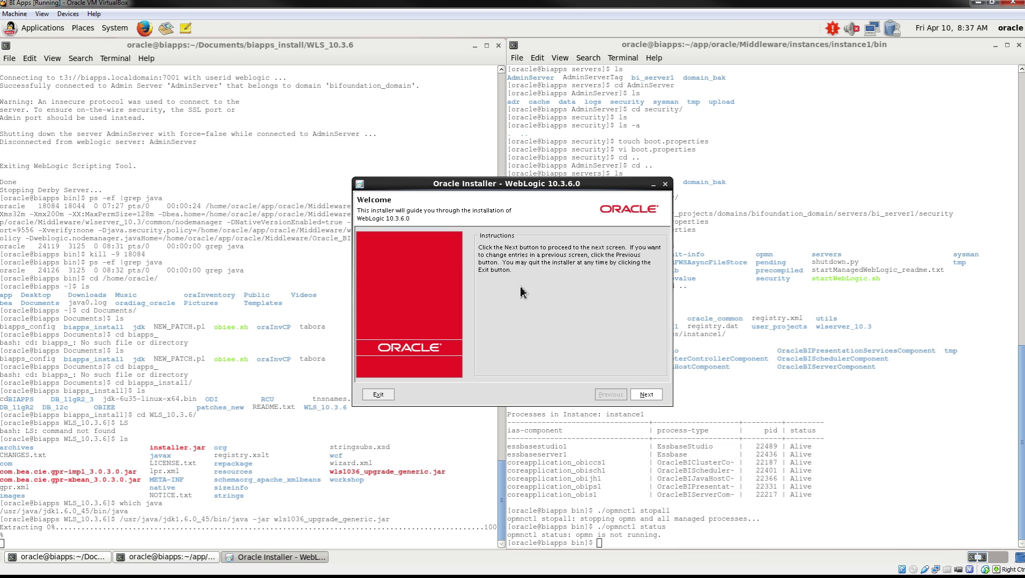
{"action": "left_click", "coordinate": [648, 396]}
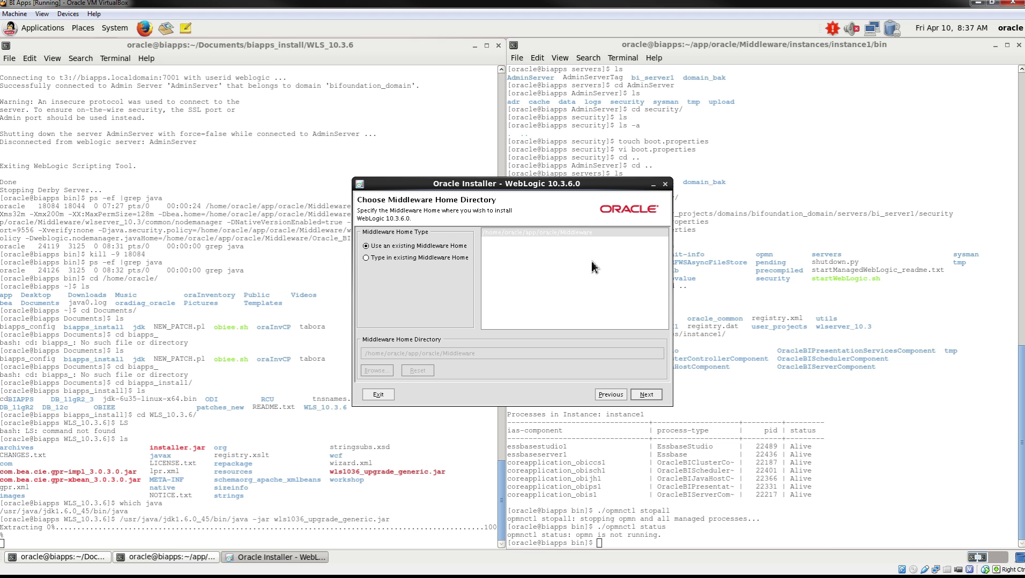
{"action": "left_click", "coordinate": [654, 396]}
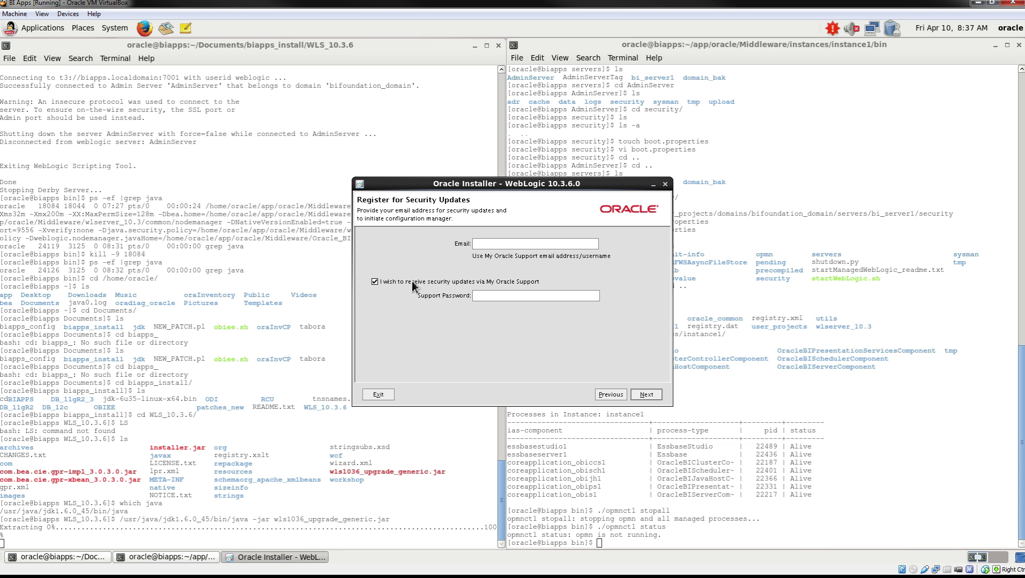
Opt out of security updates, confirming you'll continue without an email address or configuration manager
{"action": "left_click", "coordinate": [411, 281]}
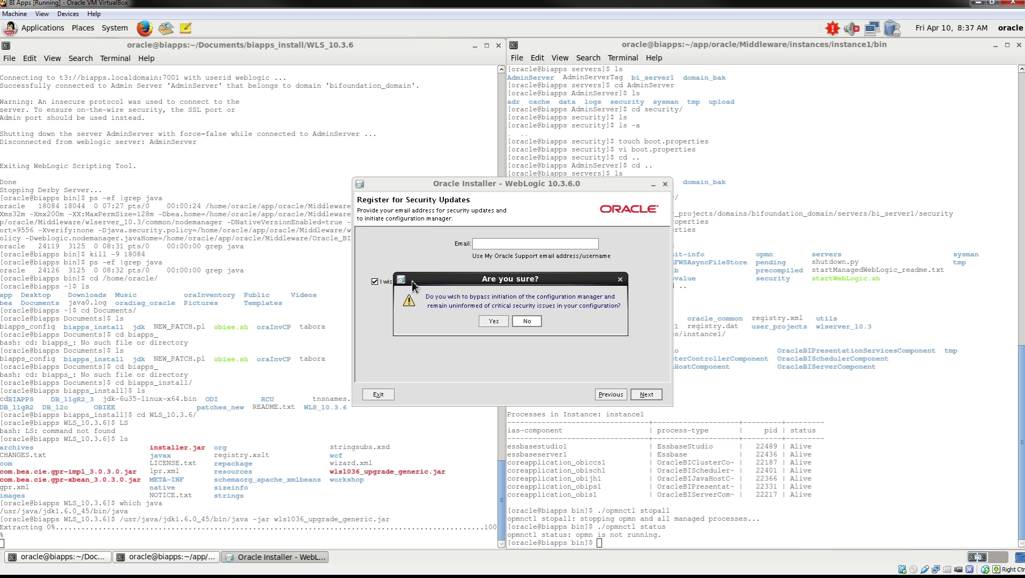
{"action": "left_click", "coordinate": [494, 321]}
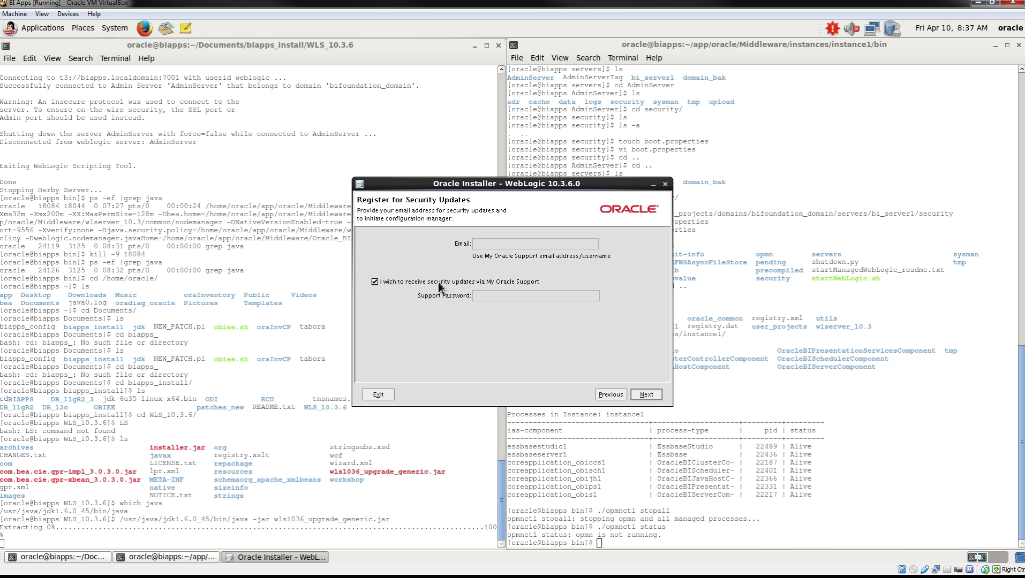
{"action": "left_click", "coordinate": [438, 282]}
{"action": "left_click", "coordinate": [500, 318]}
{"action": "left_click", "coordinate": [543, 320]}
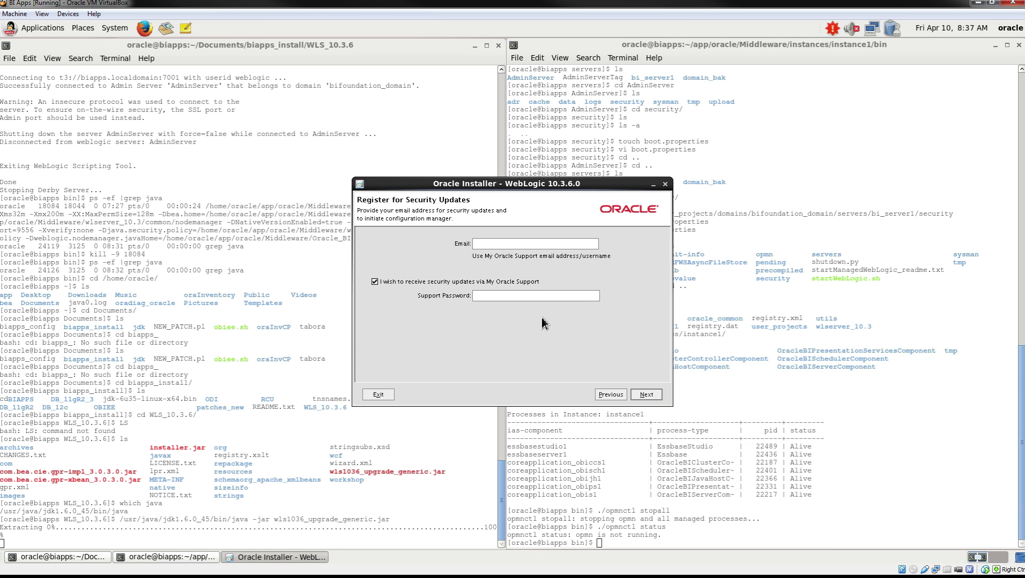
{"action": "left_click", "coordinate": [649, 395]}
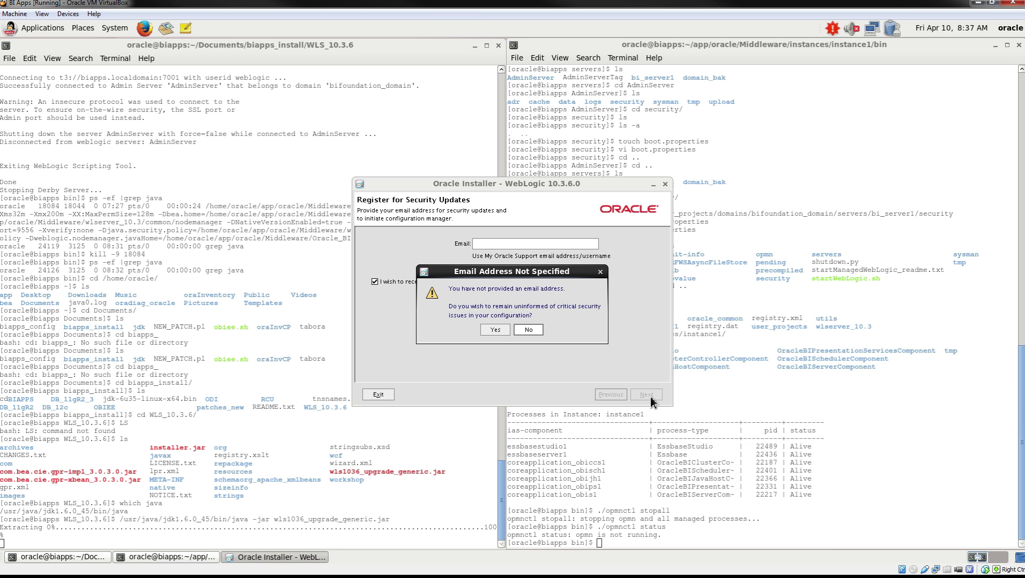
{"action": "left_click", "coordinate": [495, 330]}
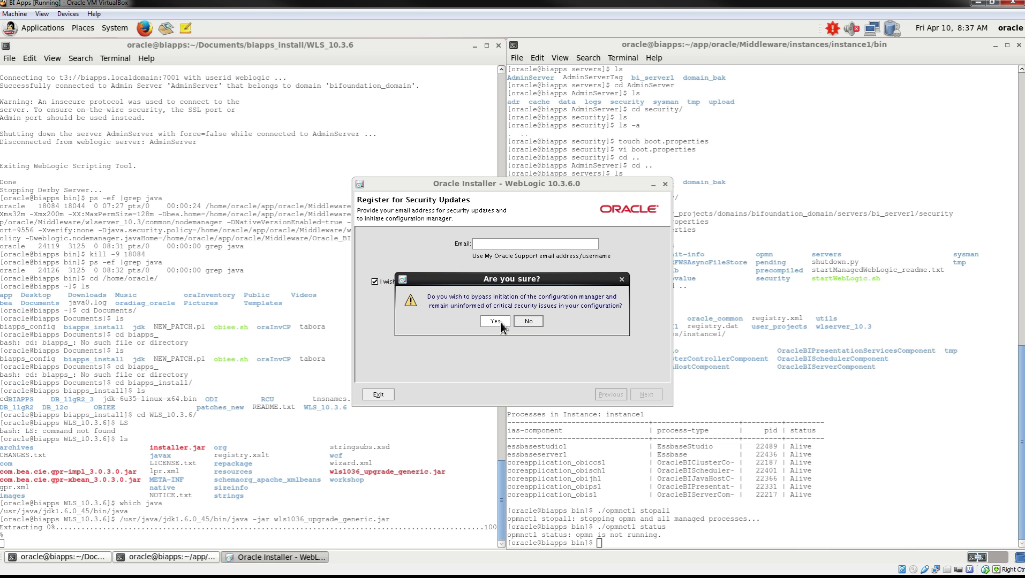
{"action": "left_click", "coordinate": [501, 328]}
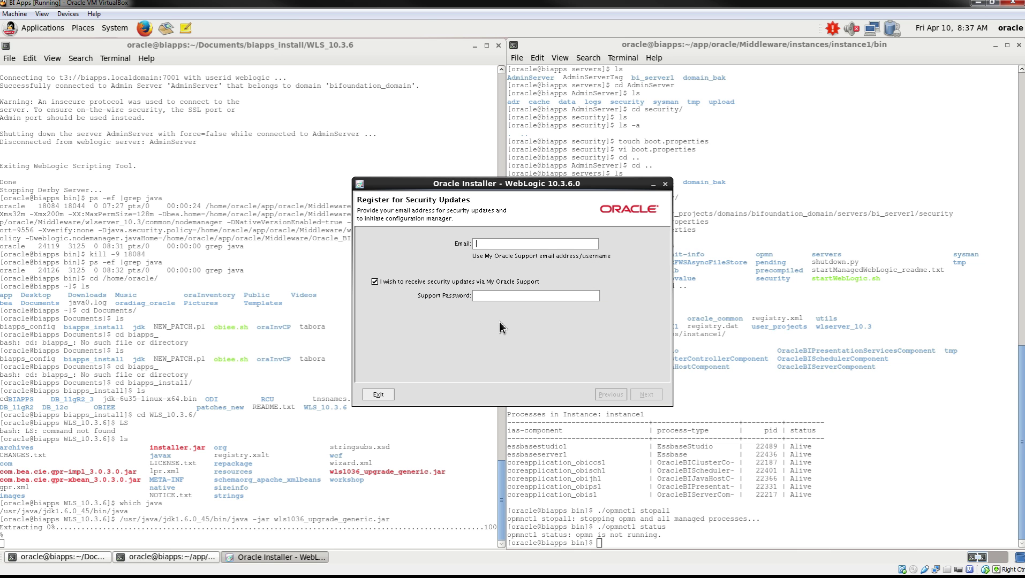
Declare no internet connection and choose to remain uninformed of security issues
{"action": "left_click", "coordinate": [648, 396]}
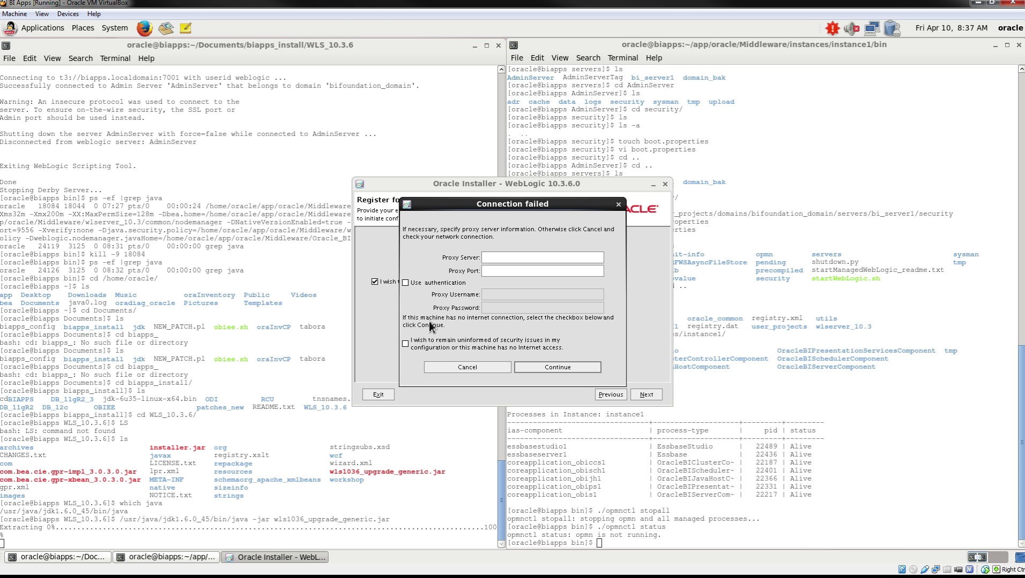
{"action": "left_click", "coordinate": [405, 343]}
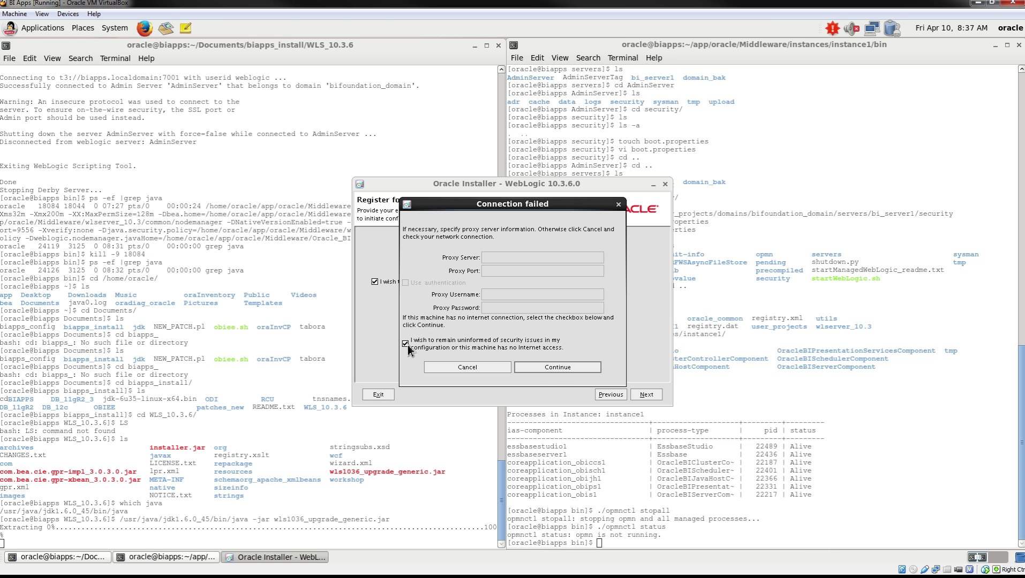
{"action": "left_click", "coordinate": [557, 368]}
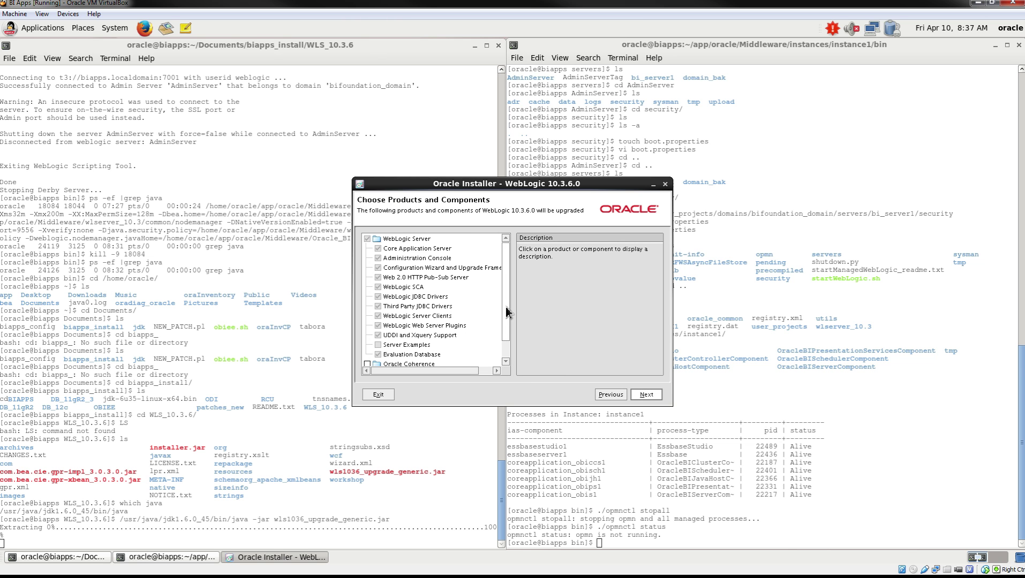
Review the Choose Products and Components list and keep the default WebLogic components
{"action": "scroll", "coordinate": [507, 355], "scroll_direction": "down", "scroll_amount": 1}
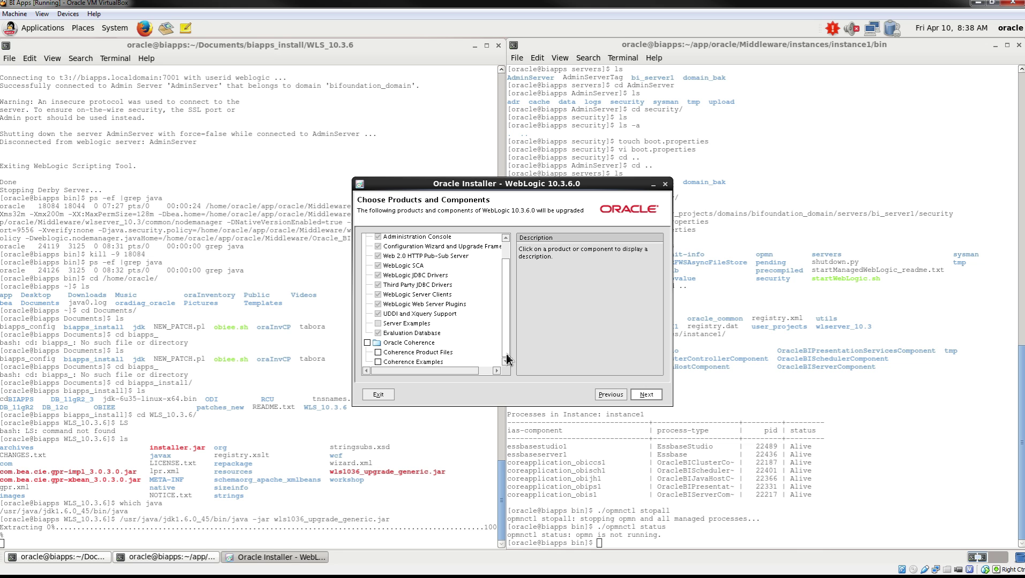
{"action": "scroll", "coordinate": [503, 311], "scroll_direction": "up", "scroll_amount": 1}
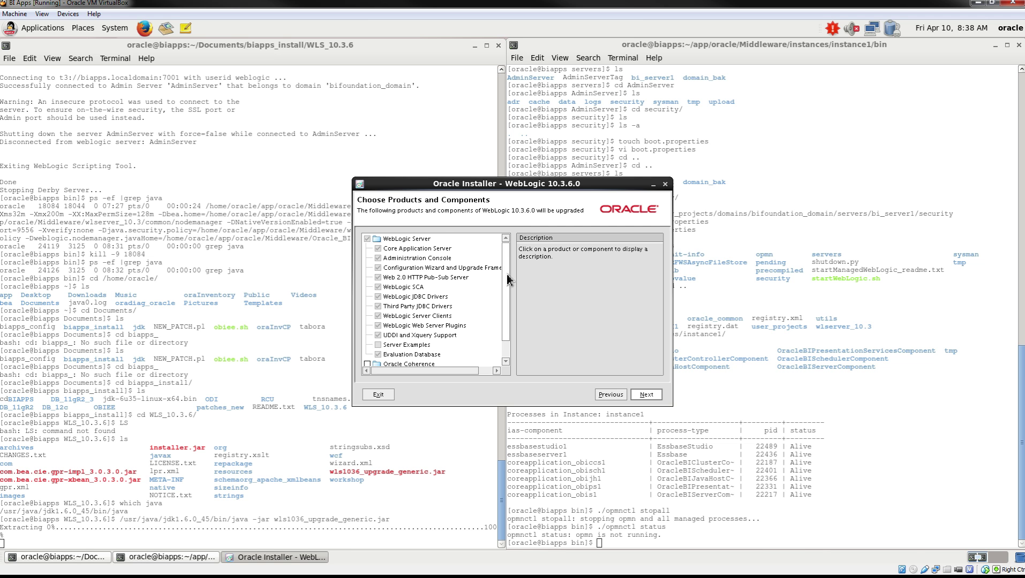
{"action": "scroll", "coordinate": [503, 309], "scroll_direction": "down", "scroll_amount": 3}
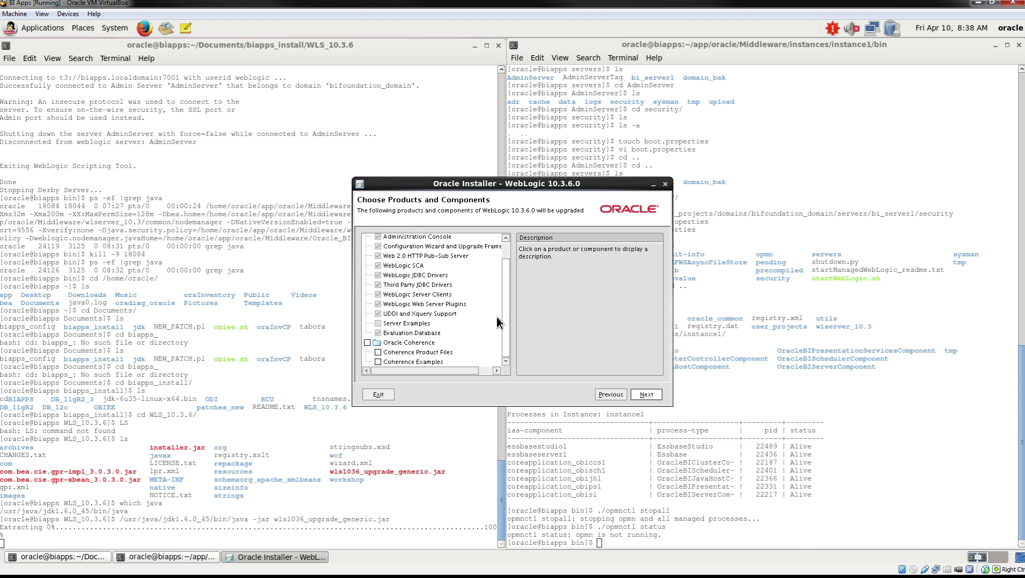
{"action": "scroll", "coordinate": [498, 278], "scroll_direction": "up", "scroll_amount": 2}
{"action": "scroll", "coordinate": [498, 278], "scroll_direction": "down", "scroll_amount": 2}
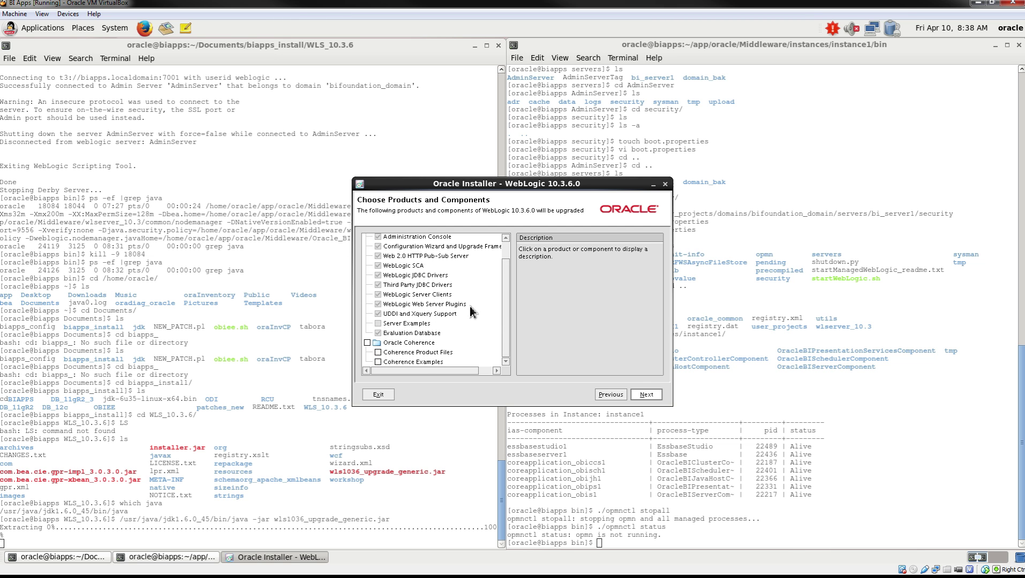
{"action": "left_click", "coordinate": [646, 394]}
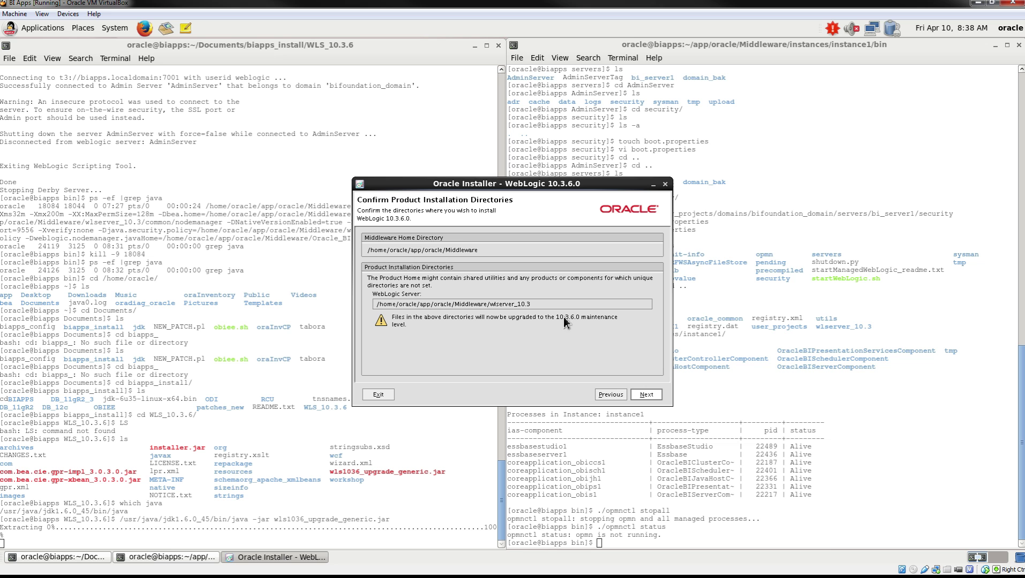
Upgrade wlserver_10.3 to 10.3.6.0, then finish without running Quickstart
{"action": "left_click", "coordinate": [647, 396]}
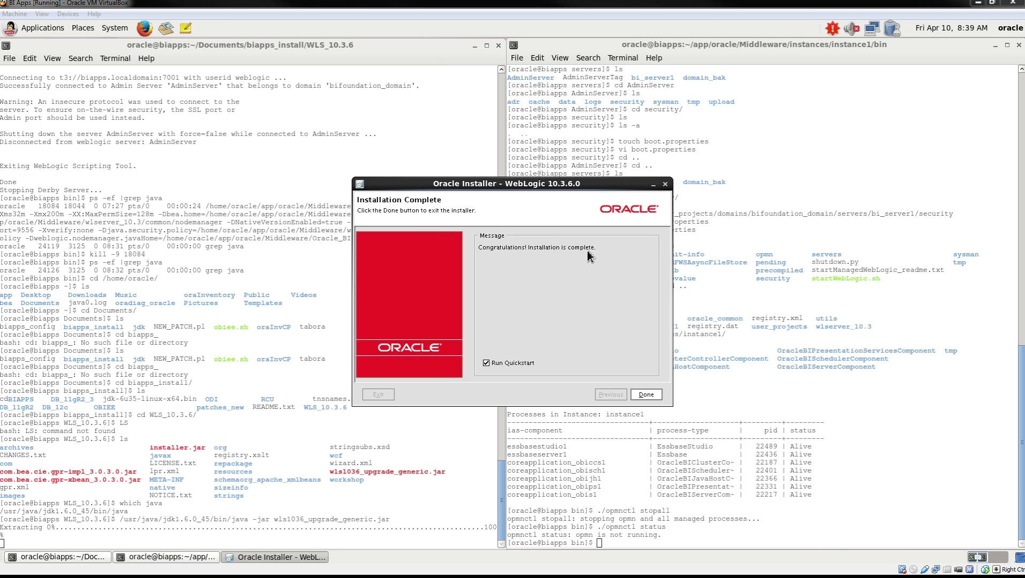
{"action": "left_click", "coordinate": [486, 364]}
{"action": "left_click", "coordinate": [646, 394]}
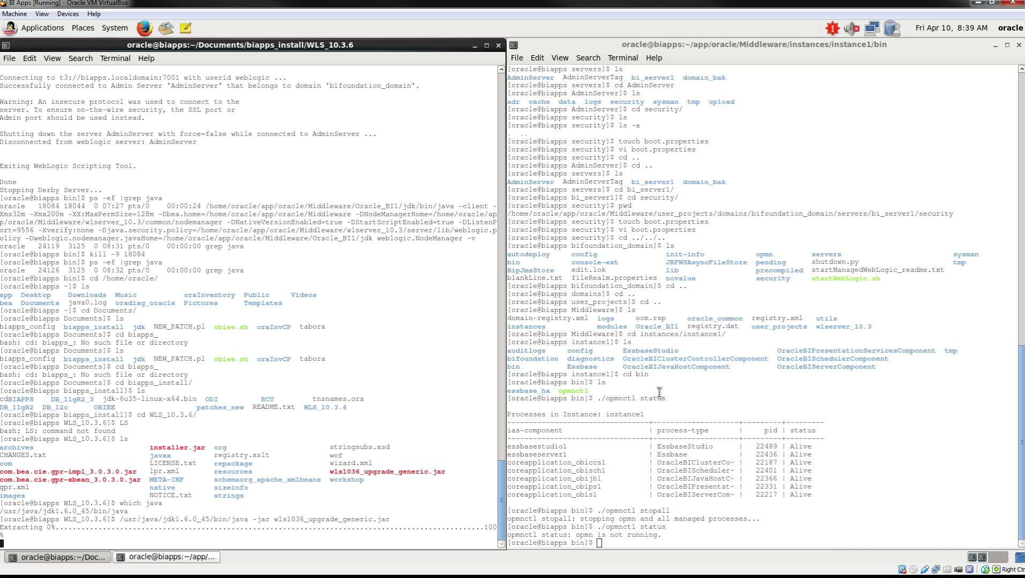